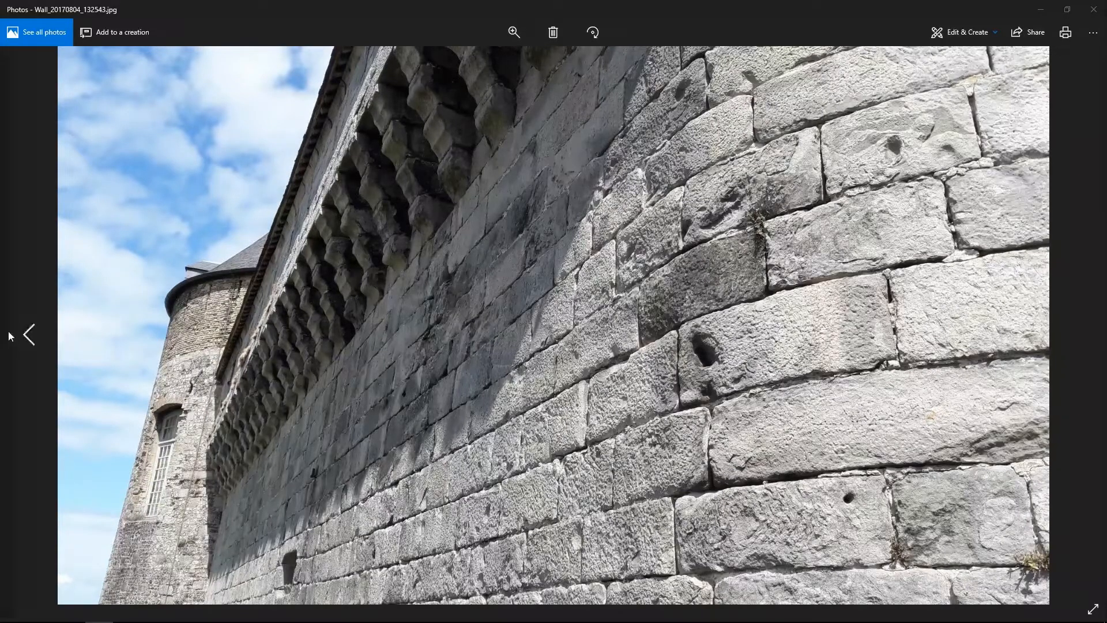
Browse the reference photos of stone and brick walls, examining how their edges and surfaces catch light
click(27, 338)
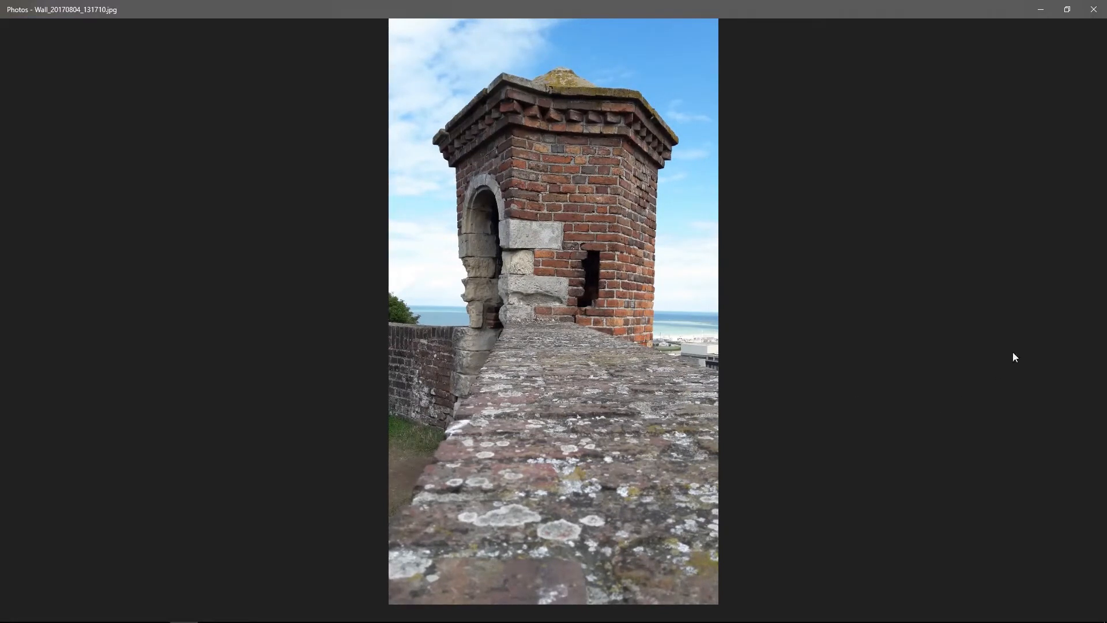
key(Right)
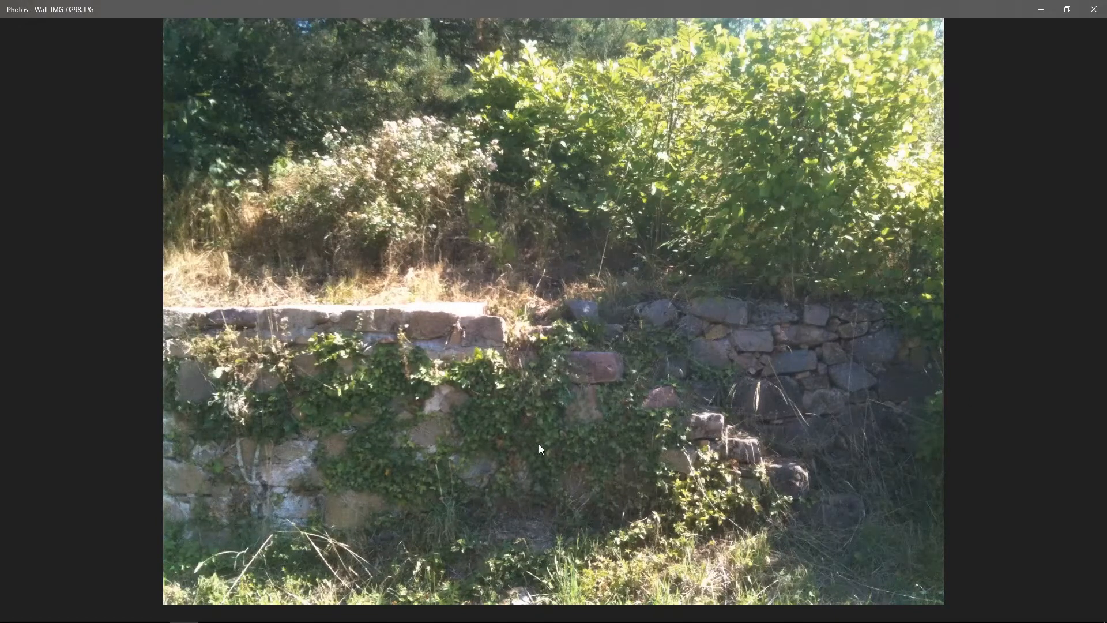
click(1079, 321)
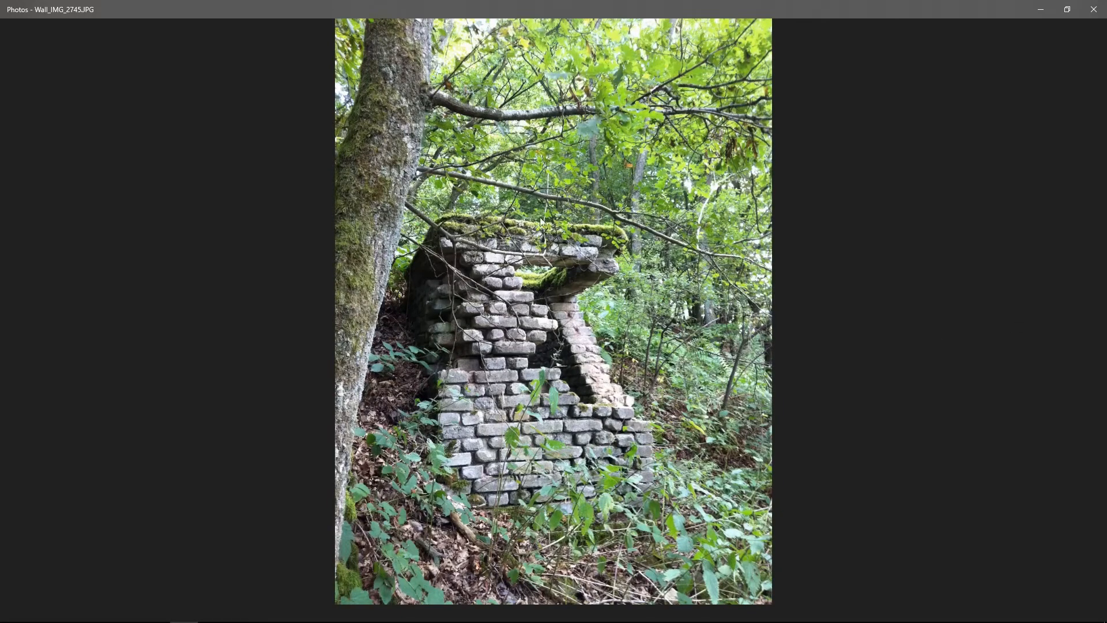
click(1068, 320)
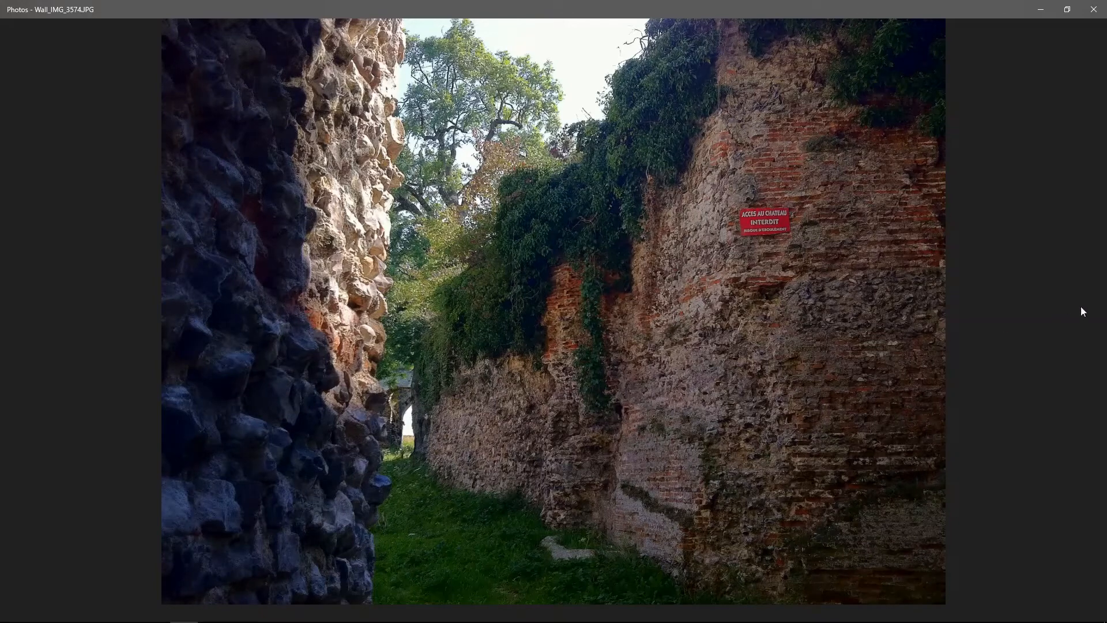
click(725, 300)
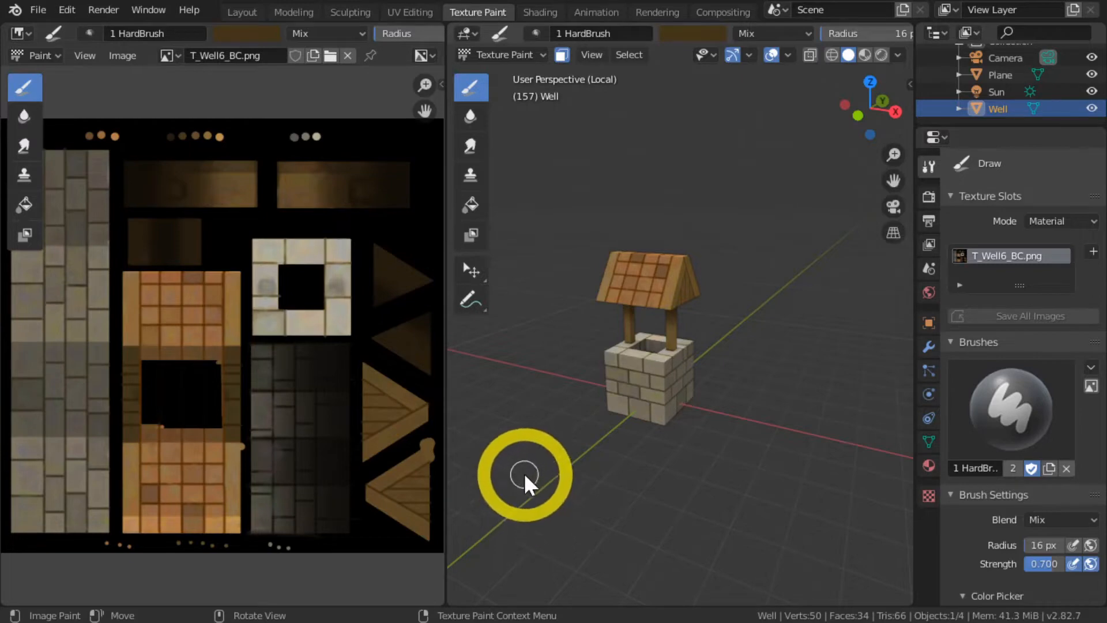
Limit the paint mask to the well's stone faces by deselecting everything and selecting the two front sides and the top rim
mouse_move(554, 428)
middle_down()
mouse_move(700, 431)
mouse_move(588, 436)
mouse_move(524, 420)
mouse_move(551, 416)
mouse_move(539, 376)
middle_up()
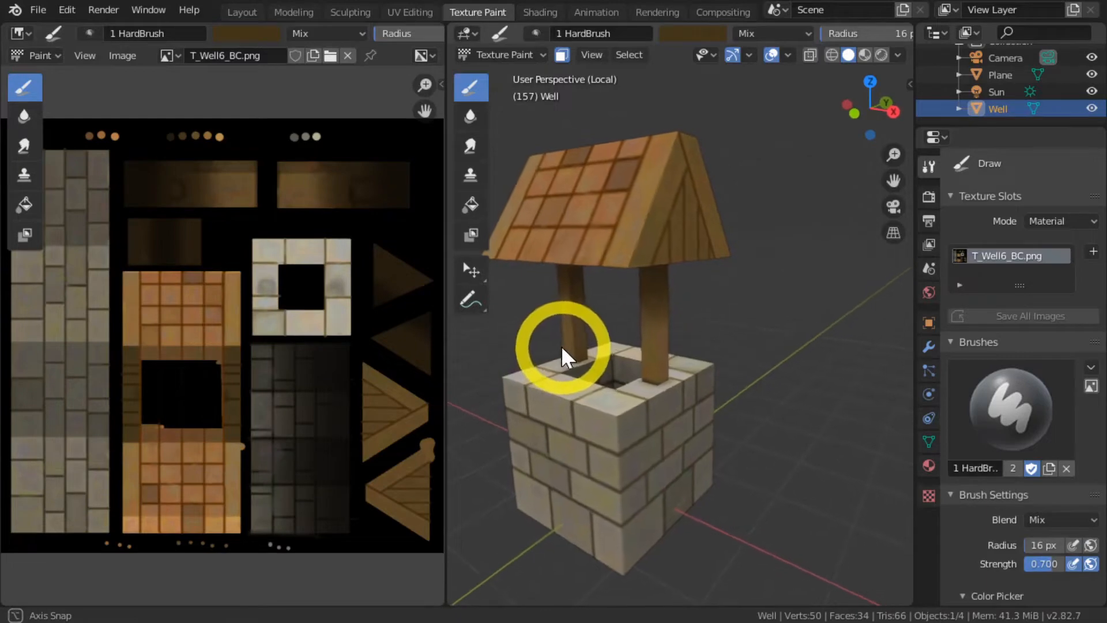
shift+middle_drag(544, 363, 597, 370)
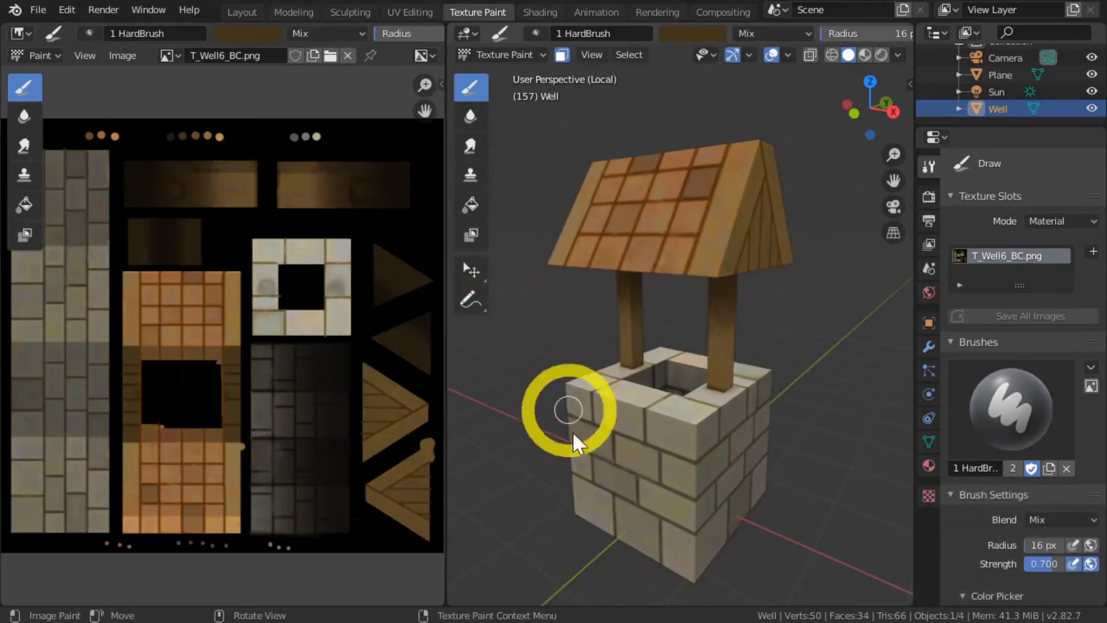
click(632, 327)
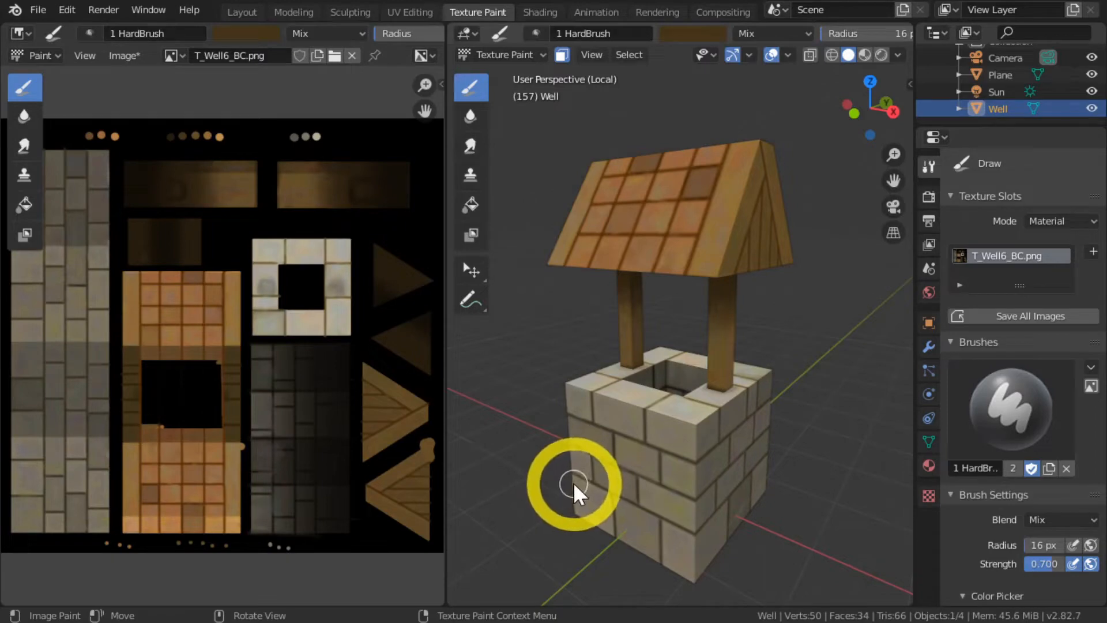
click(499, 461)
mouse_move(499, 461)
shift+middle_down()
mouse_move(512, 470)
mouse_move(512, 413)
mouse_move(531, 421)
mouse_move(517, 432)
mouse_move(529, 442)
mouse_move(583, 452)
mouse_move(719, 440)
mouse_move(794, 466)
mouse_move(504, 440)
shift+middle_up()
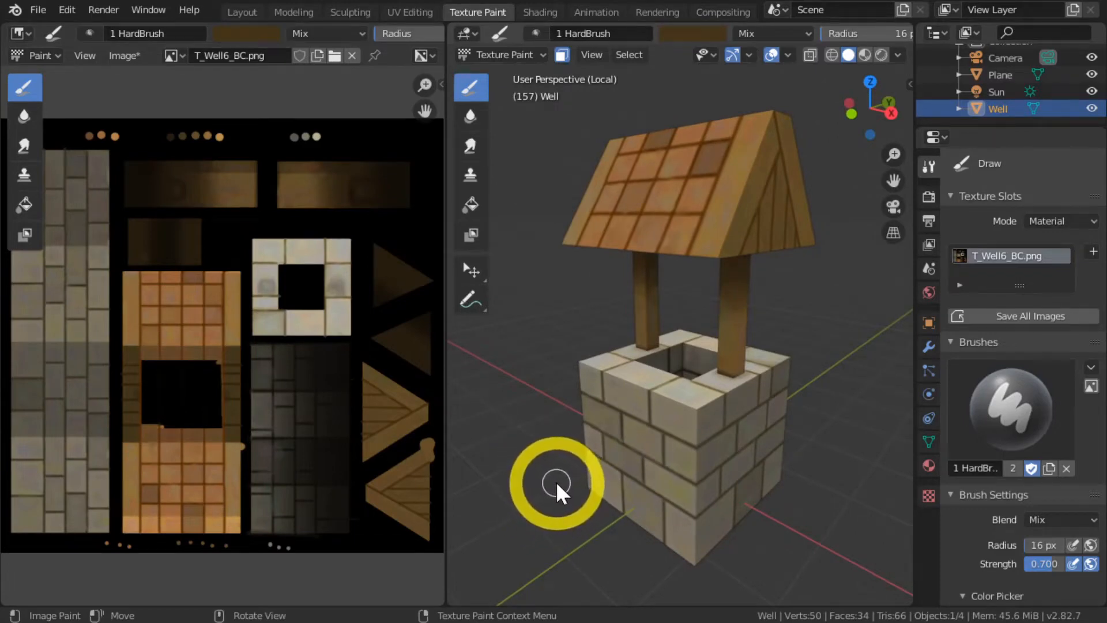
middle_drag(556, 485, 553, 489)
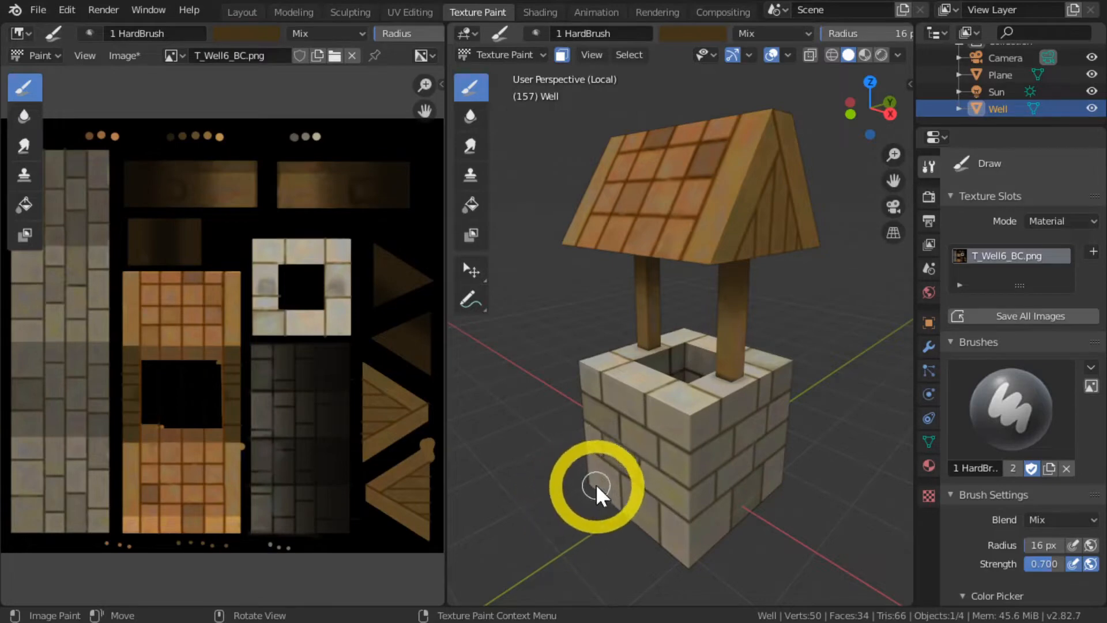
key(alt+a)
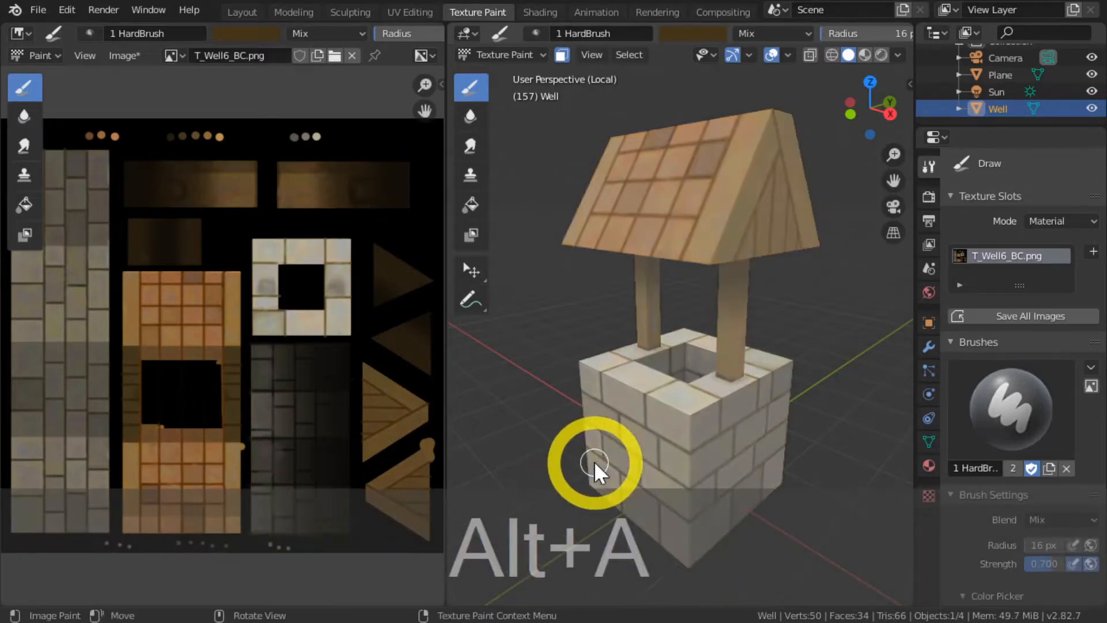
alt+shift+click(714, 438)
alt+shift+click(661, 423)
alt+shift+click(671, 400)
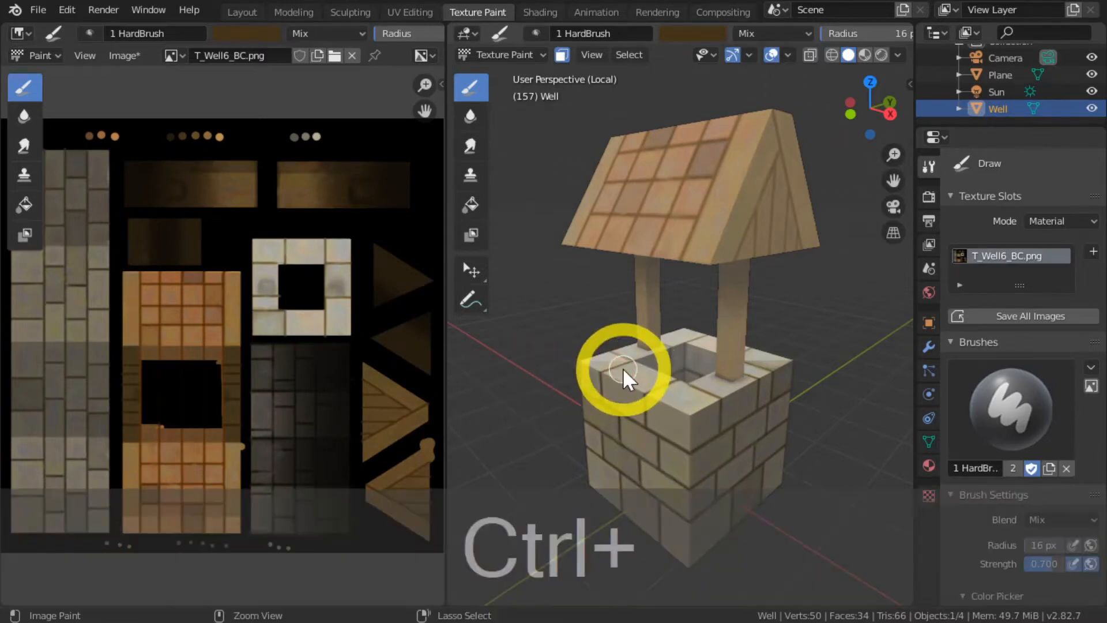
Maximize the 3D viewport and frame the well's stone base from slightly above
key(ctrl+space)
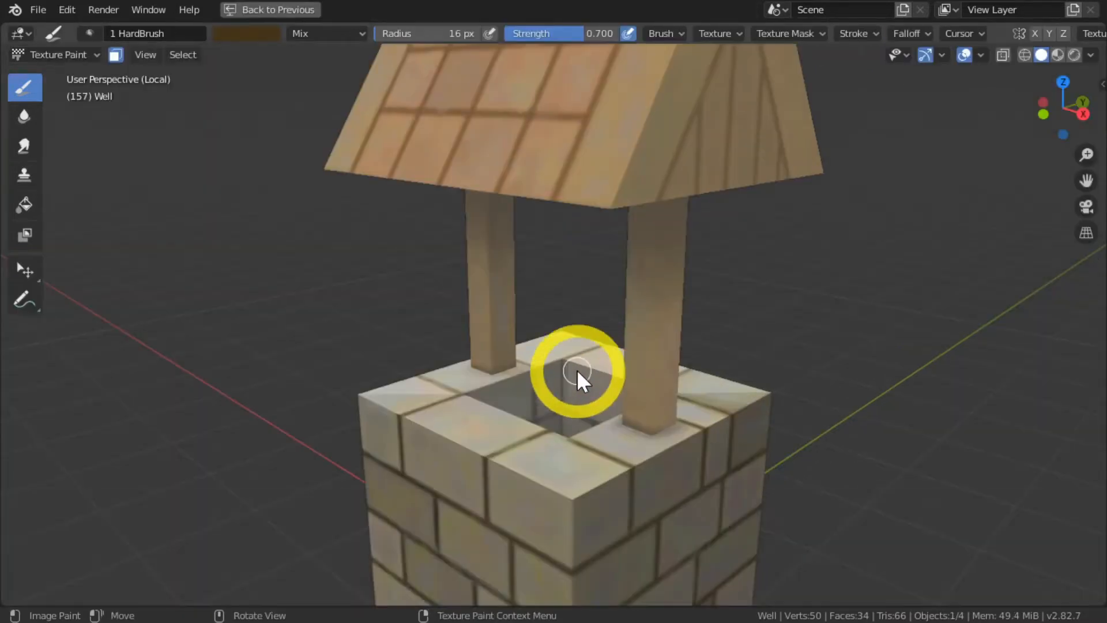
shift+middle_drag(302, 440, 299, 389)
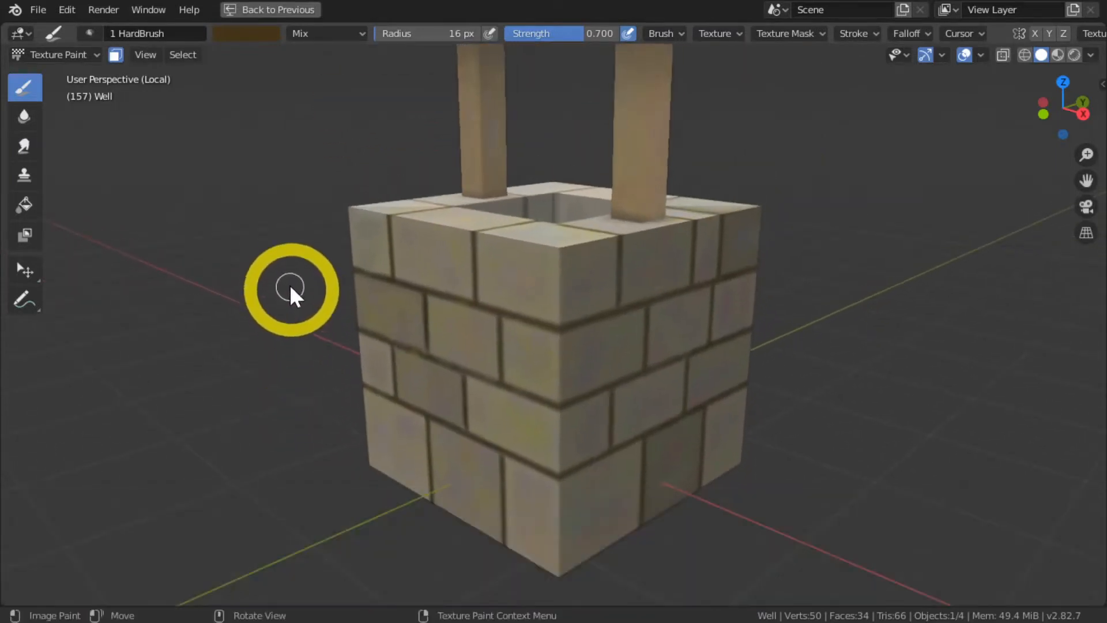
middle_drag(290, 284, 304, 335)
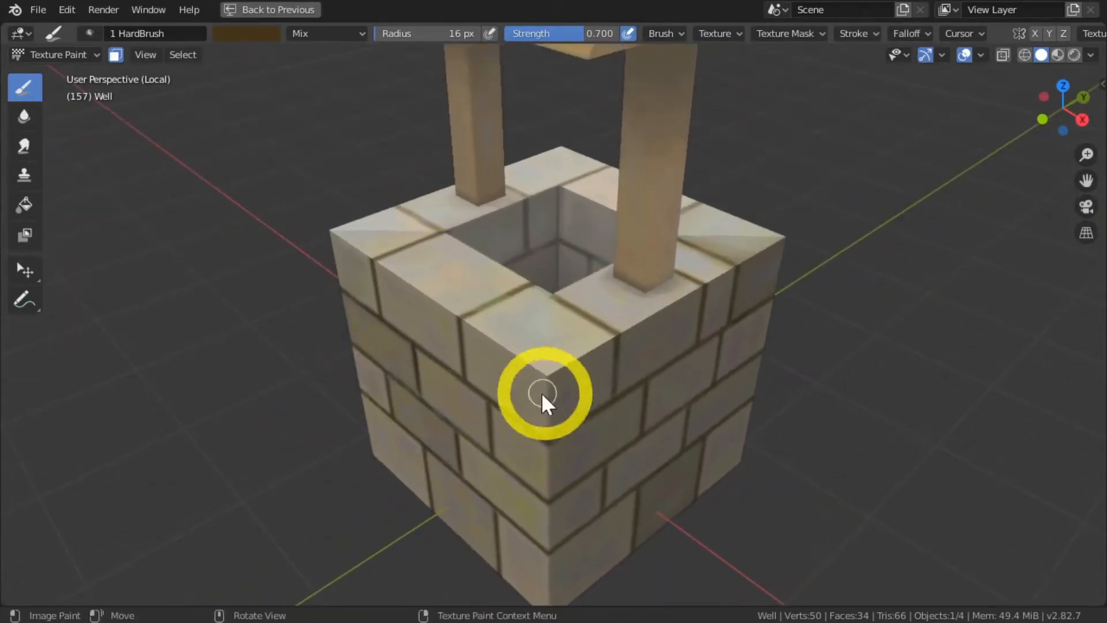
Show the brush settings in the maximized viewport and choose the 2 SoftBrush brush
key(n)
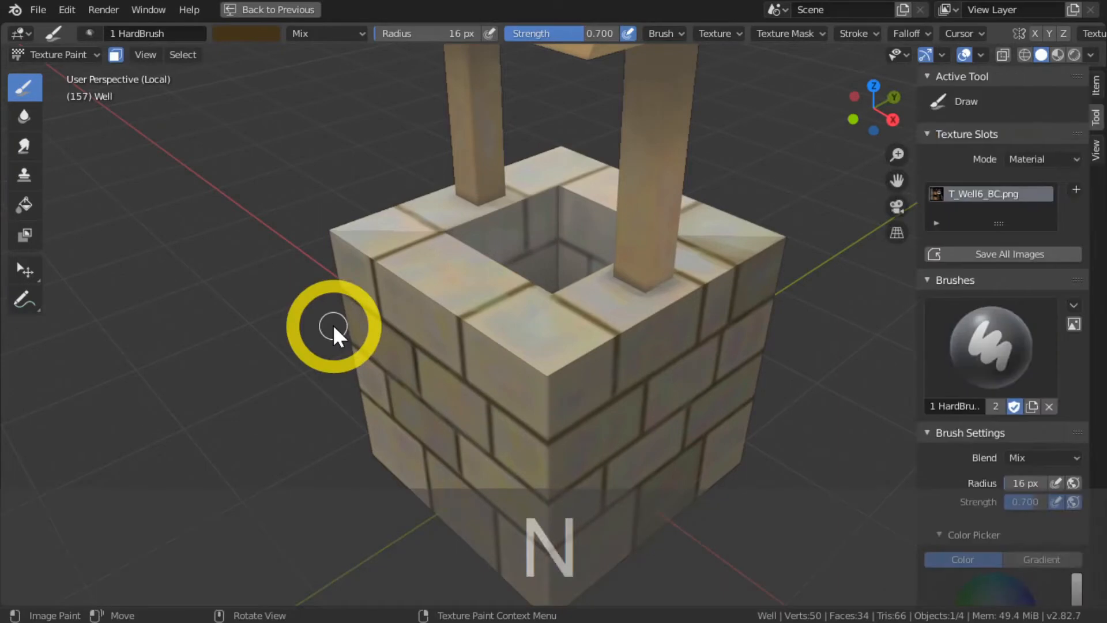
scroll(1004, 402, down, 8)
click(1016, 98)
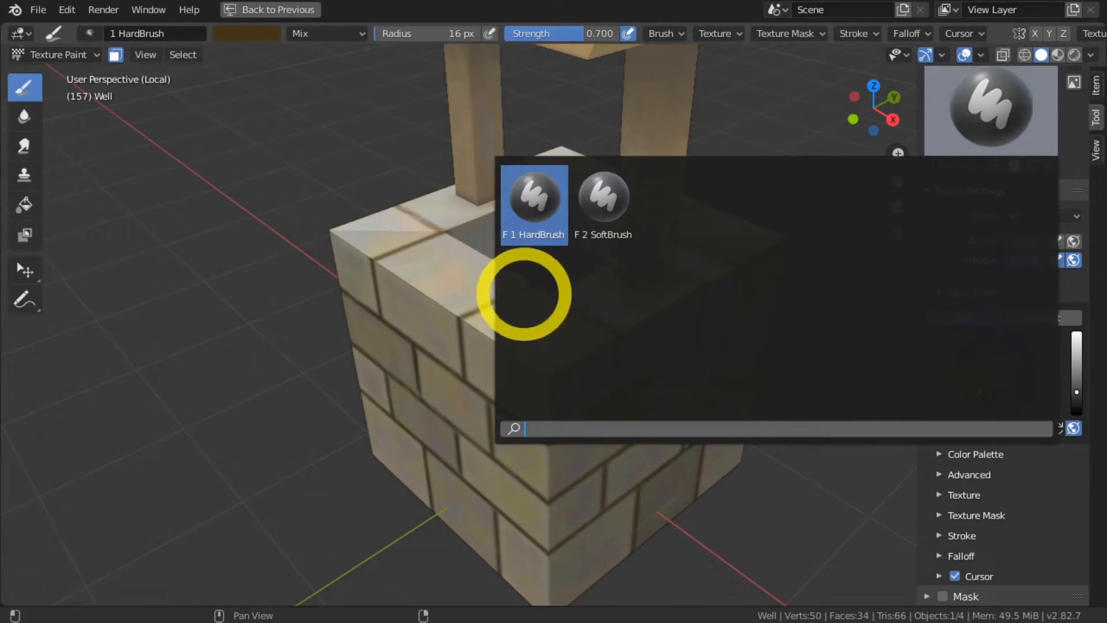
click(598, 208)
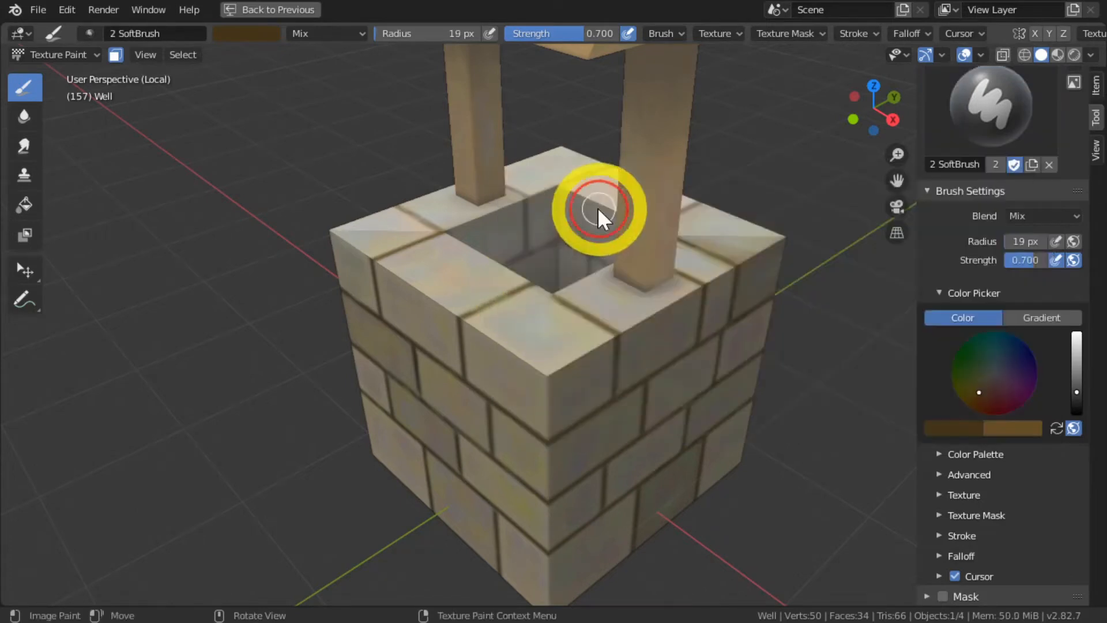
Set the soft brush's stroke method to Line
middle_drag(958, 485, 950, 221)
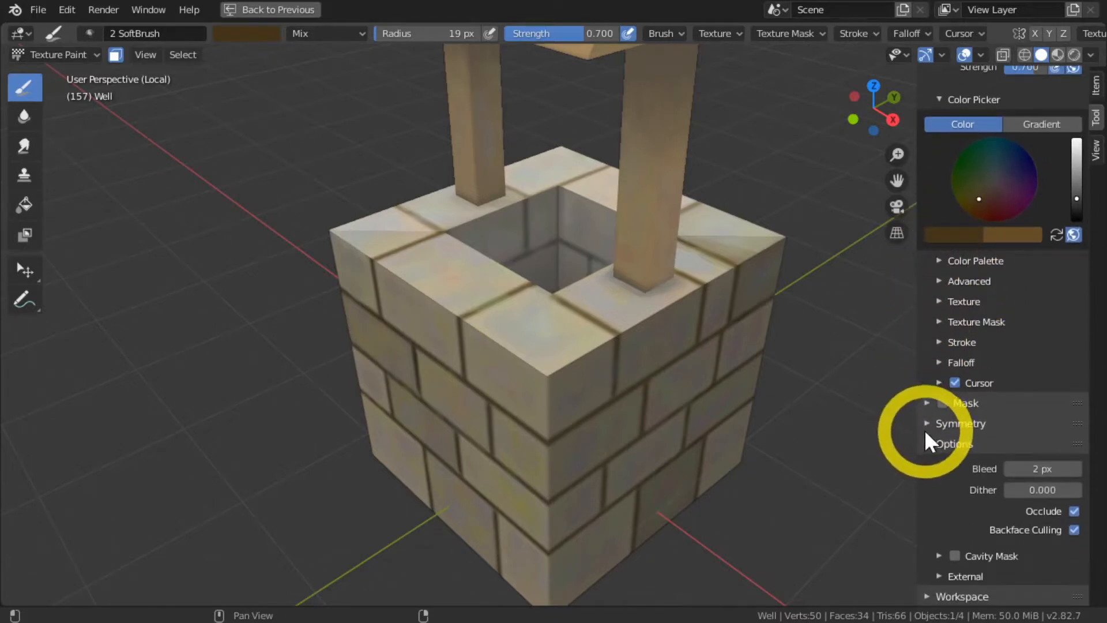
click(940, 342)
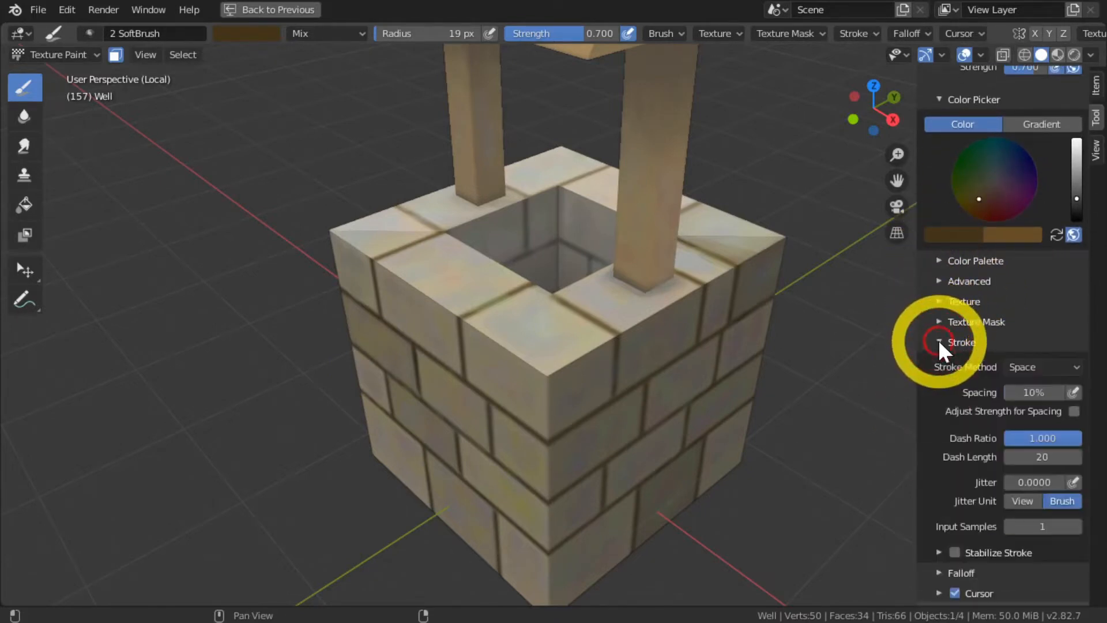
click(1033, 368)
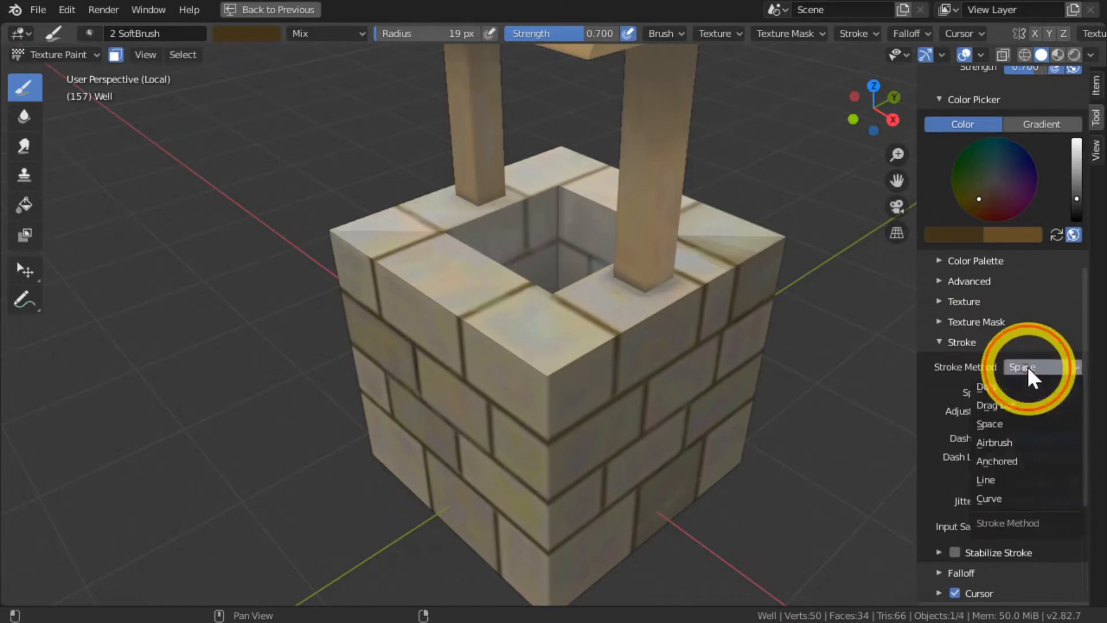
click(985, 478)
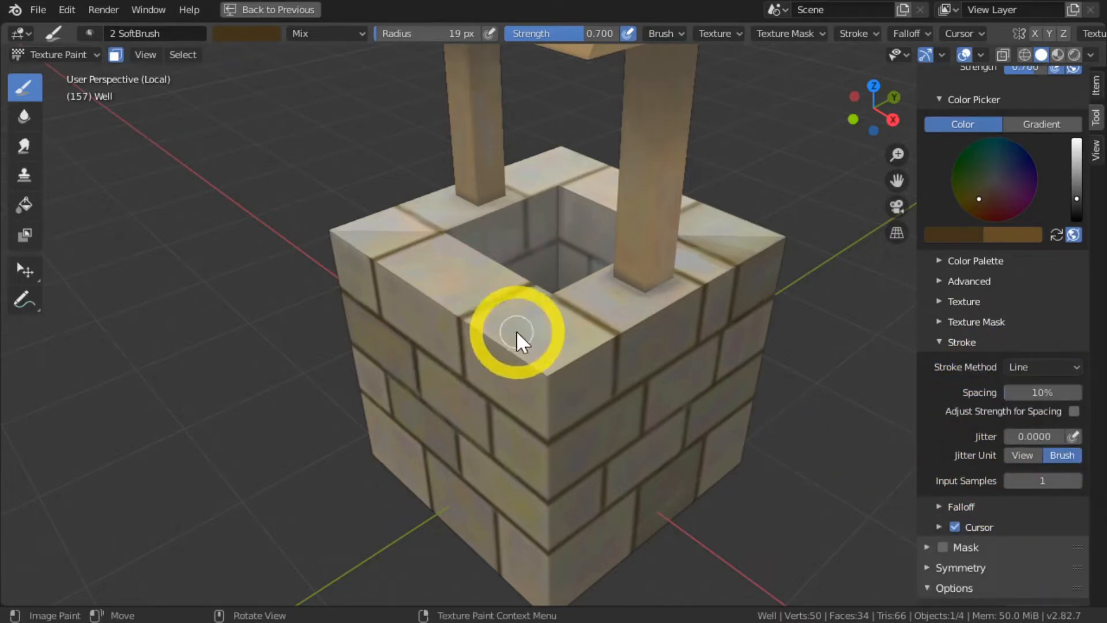
Sample the stone colour from the front corner block, reduce the brush radius to 10 px and brighten the colour
key(s)
key(bracketleft)
key(bracketleft)
key(bracketleft)
key(bracketleft)
key(bracketleft)
key(bracketleft)
key(bracketleft)
key(bracketleft)
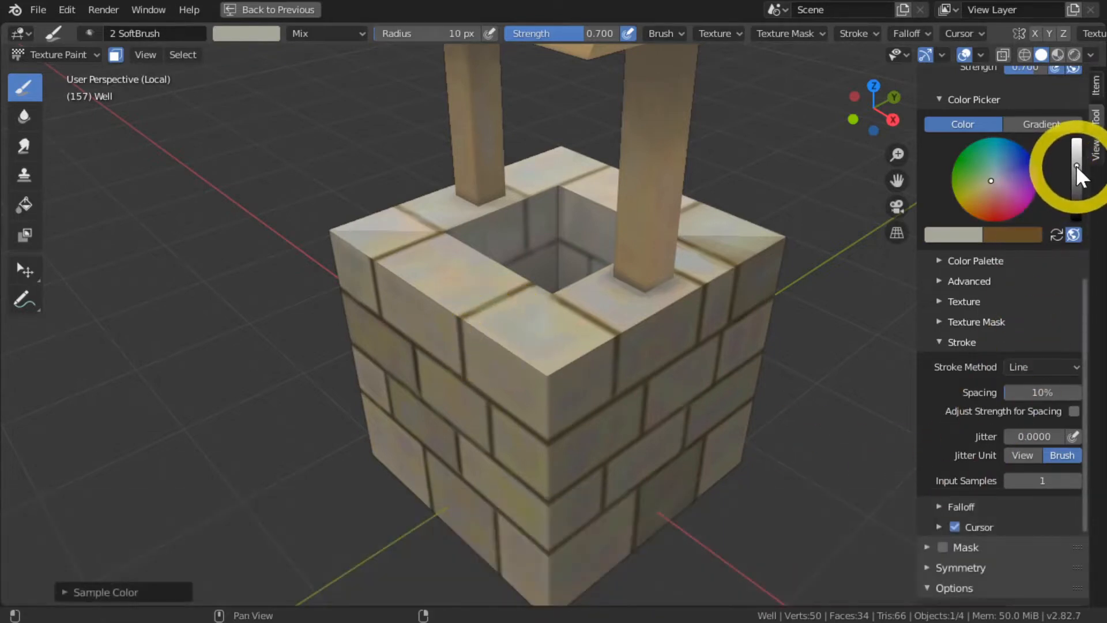
drag(1076, 165, 1077, 153)
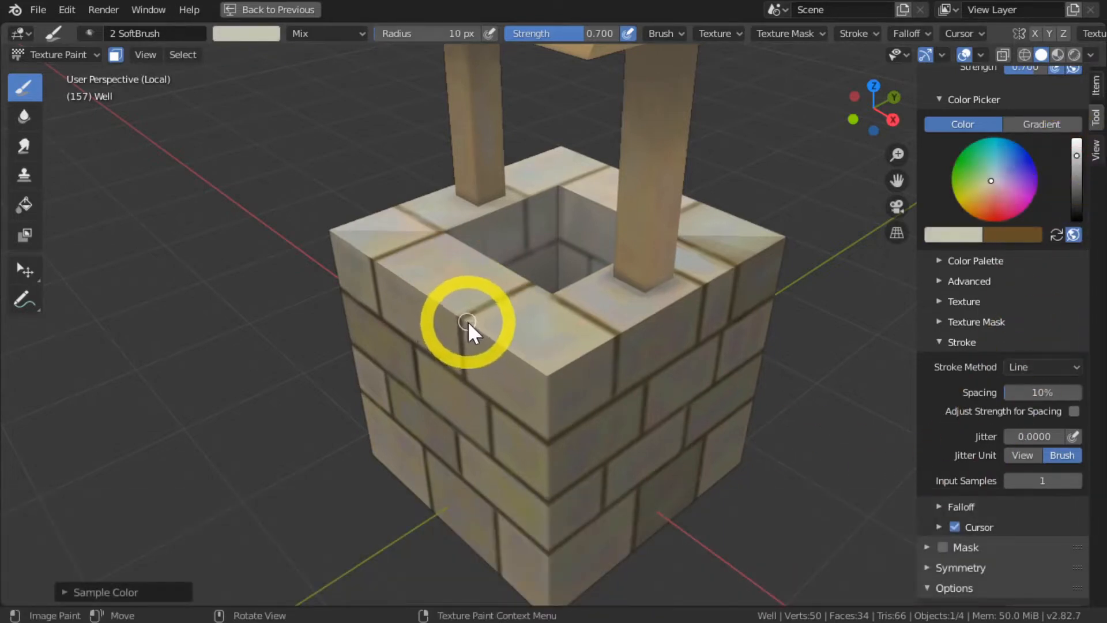
Try painting soft highlight lines along the top and vertical edges of the front corner stone block
drag(466, 325, 546, 368)
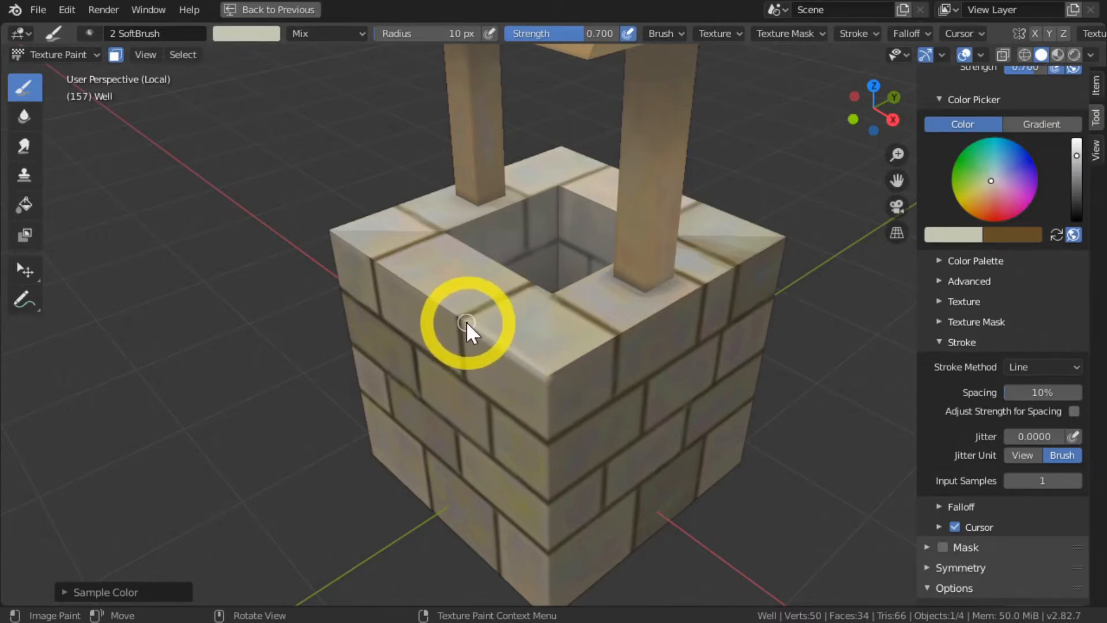
drag(466, 321, 547, 373)
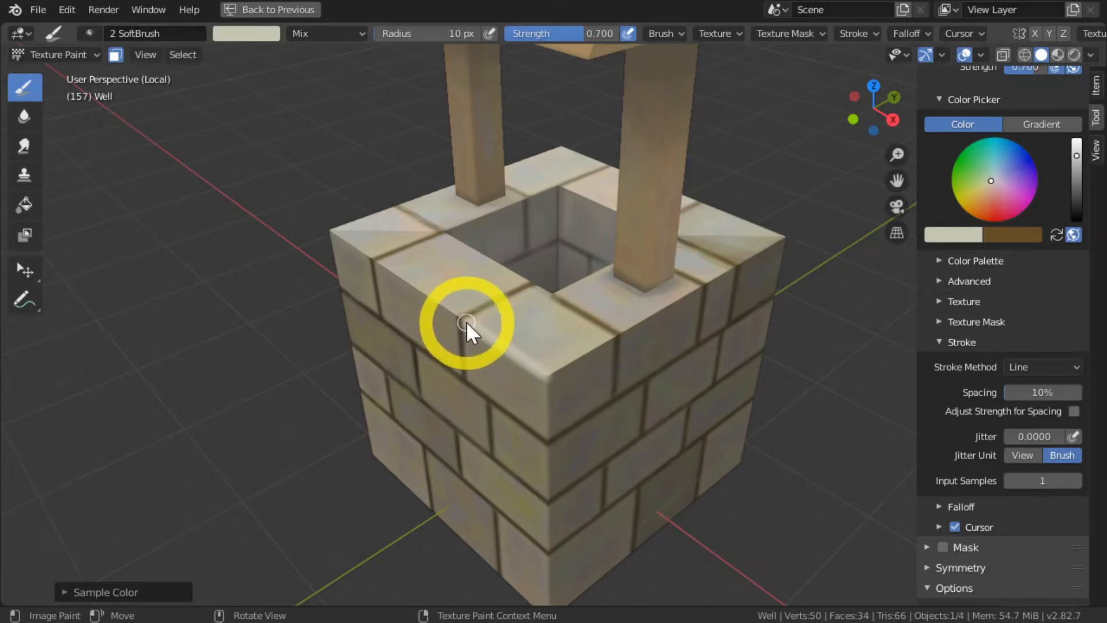
drag(463, 318, 549, 375)
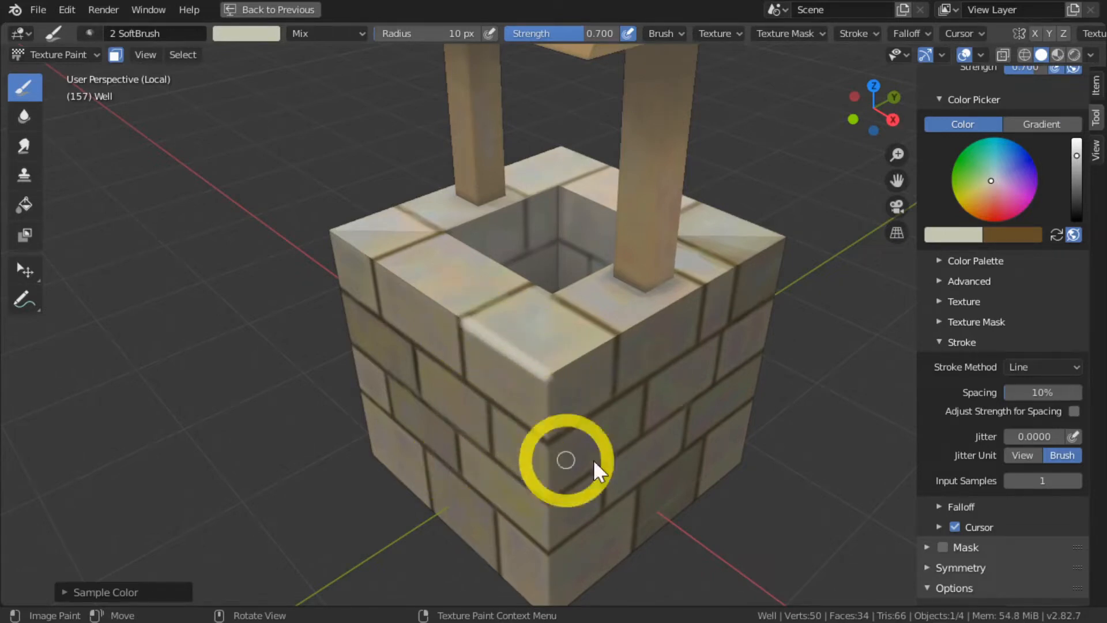
scroll(998, 461, up, 5)
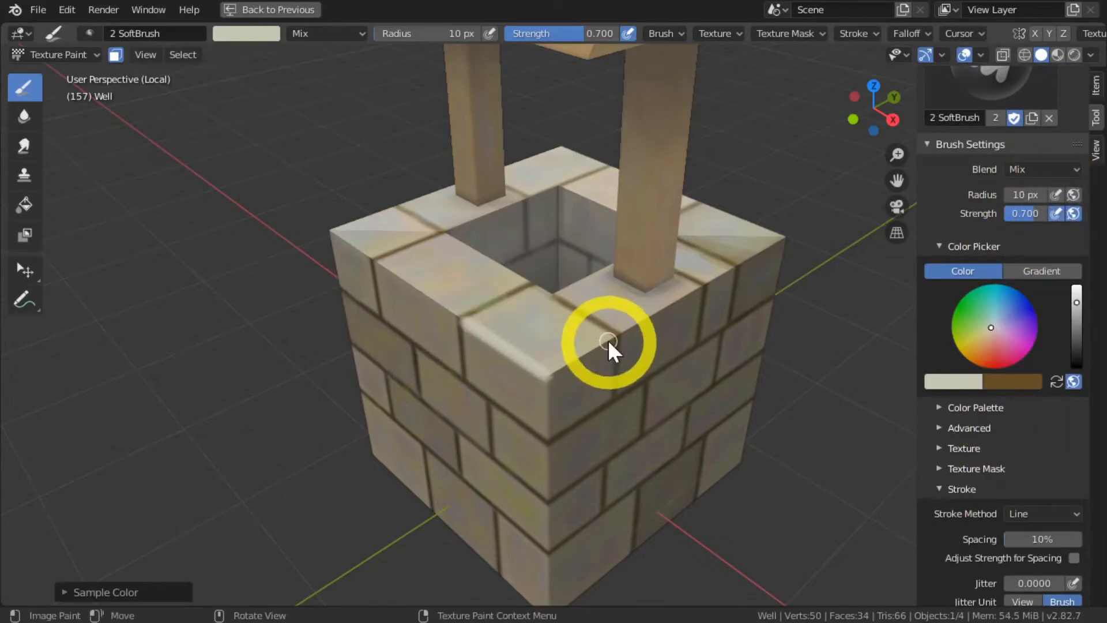
mouse_move(613, 337)
mouse_down()
mouse_move(551, 375)
mouse_move(613, 334)
mouse_move(551, 376)
mouse_move(551, 365)
mouse_move(606, 340)
mouse_move(548, 375)
mouse_move(549, 438)
mouse_move(548, 378)
mouse_move(549, 420)
mouse_up()
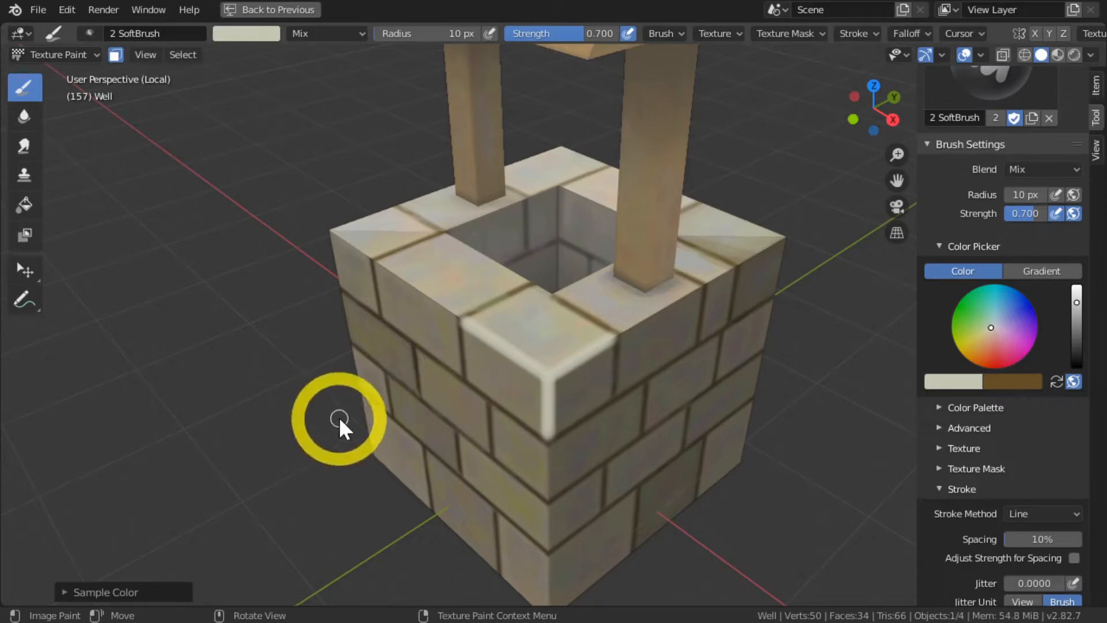
Undo all the soft highlight lines painted on the front corner block
mouse_move(354, 421)
middle_down()
mouse_move(304, 396)
mouse_move(321, 388)
mouse_move(272, 395)
mouse_move(475, 397)
middle_up()
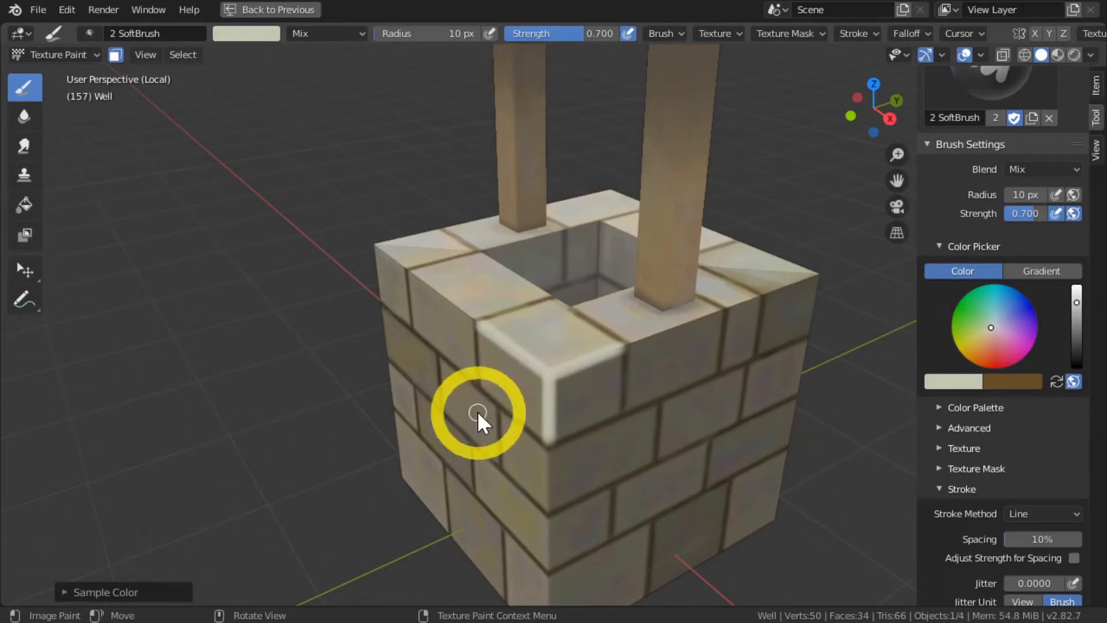
key(ctrl+z)
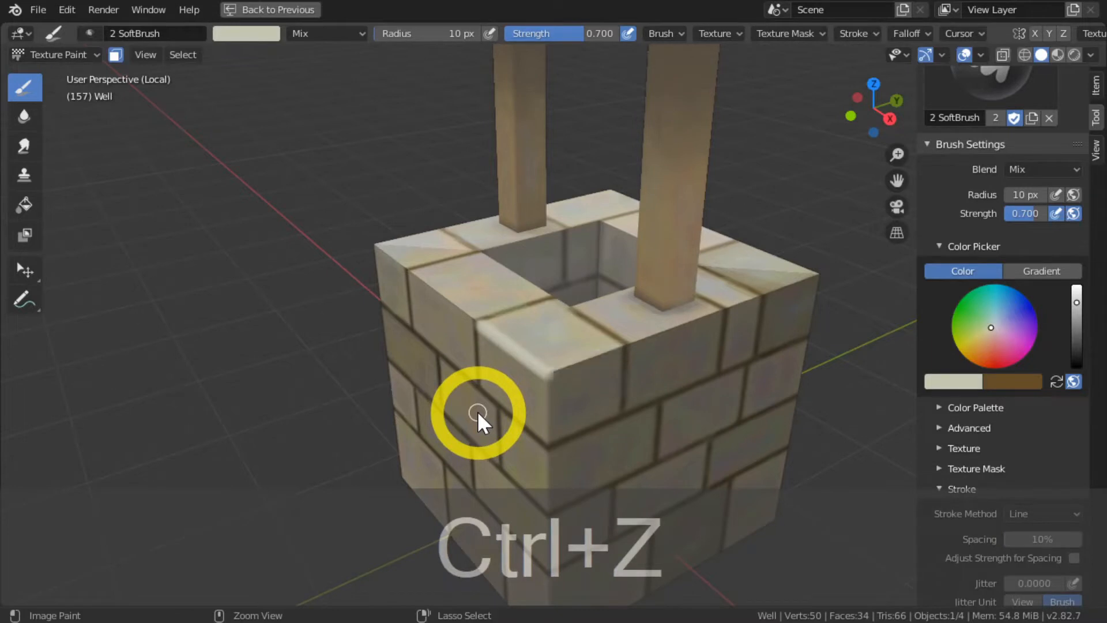
key(ctrl+z)
key(ctrl+z)
key(ctrl+z)
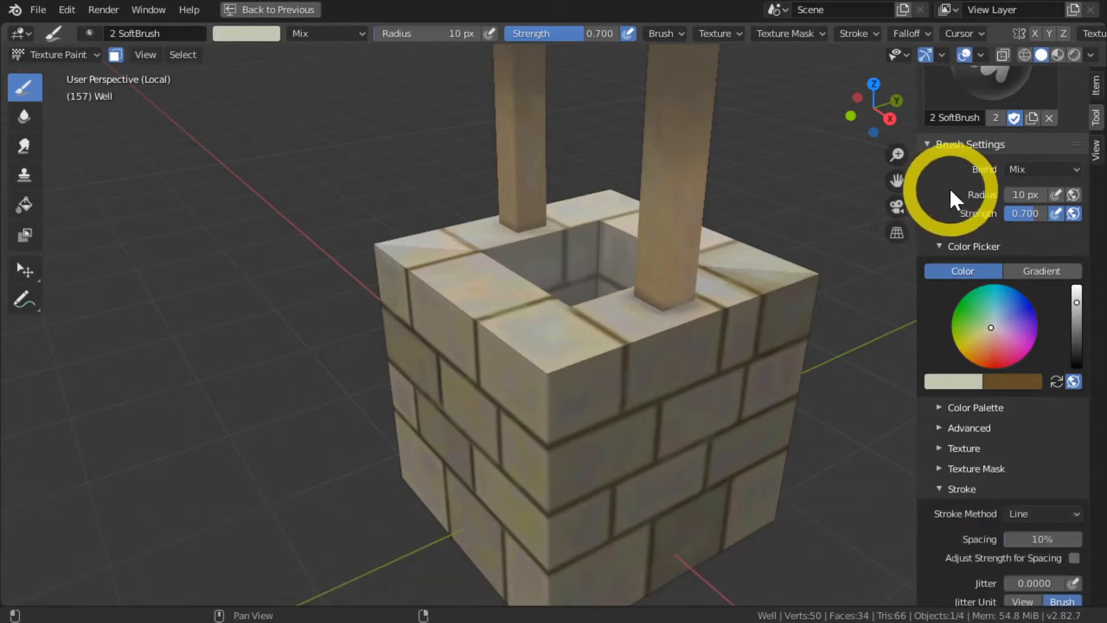
Switch the active brush to 1 HardBrush
scroll(953, 183, up, 8)
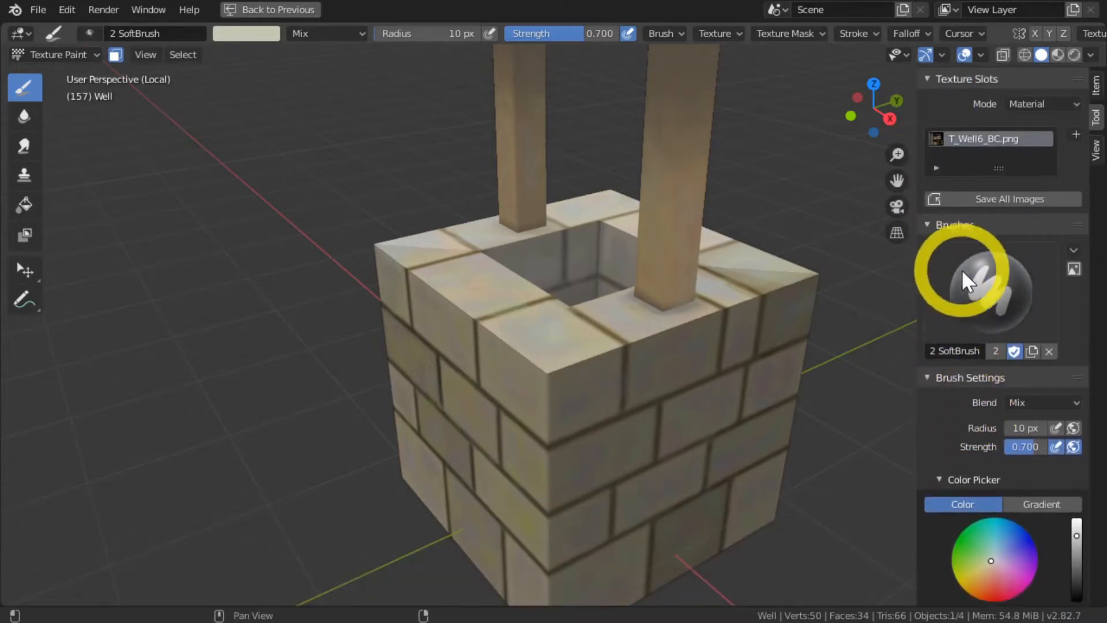
click(962, 271)
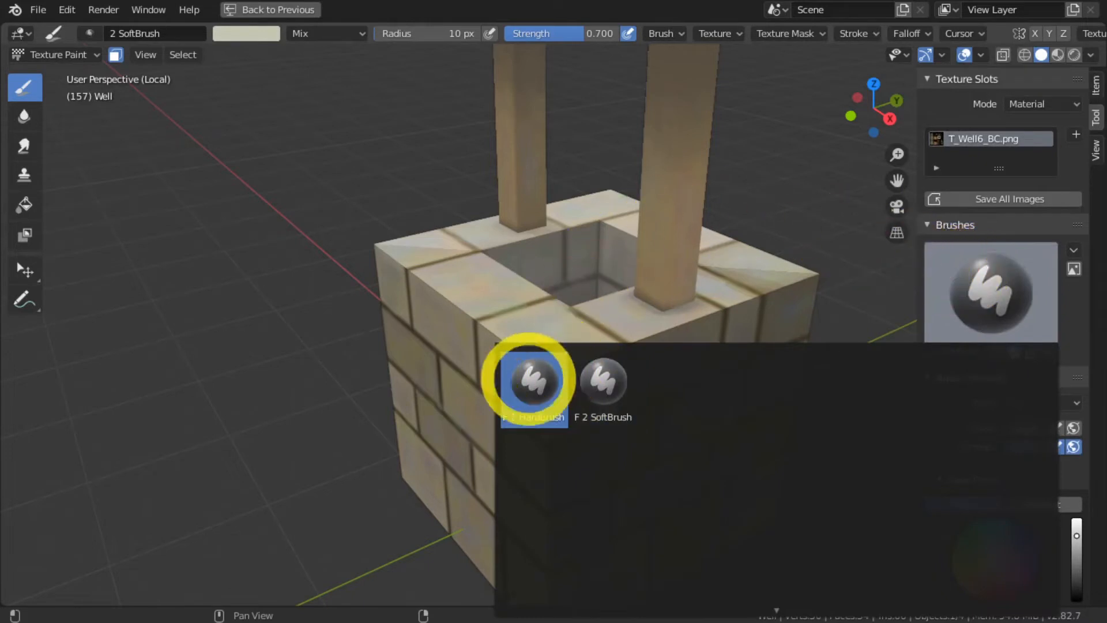
click(531, 382)
scroll(984, 456, down, 2)
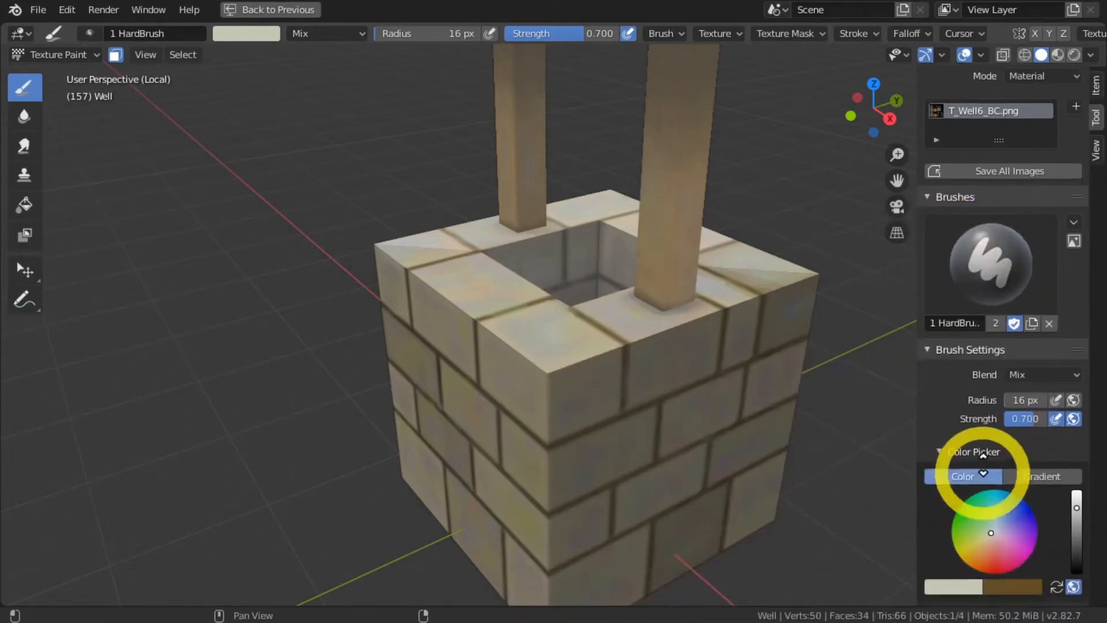
Reduce the brush radius to 8 px and paint a first hard highlight stroke along the front corner block's upper edge
mouse_move(983, 455)
middle_down()
mouse_move(940, 176)
mouse_move(946, 95)
middle_up()
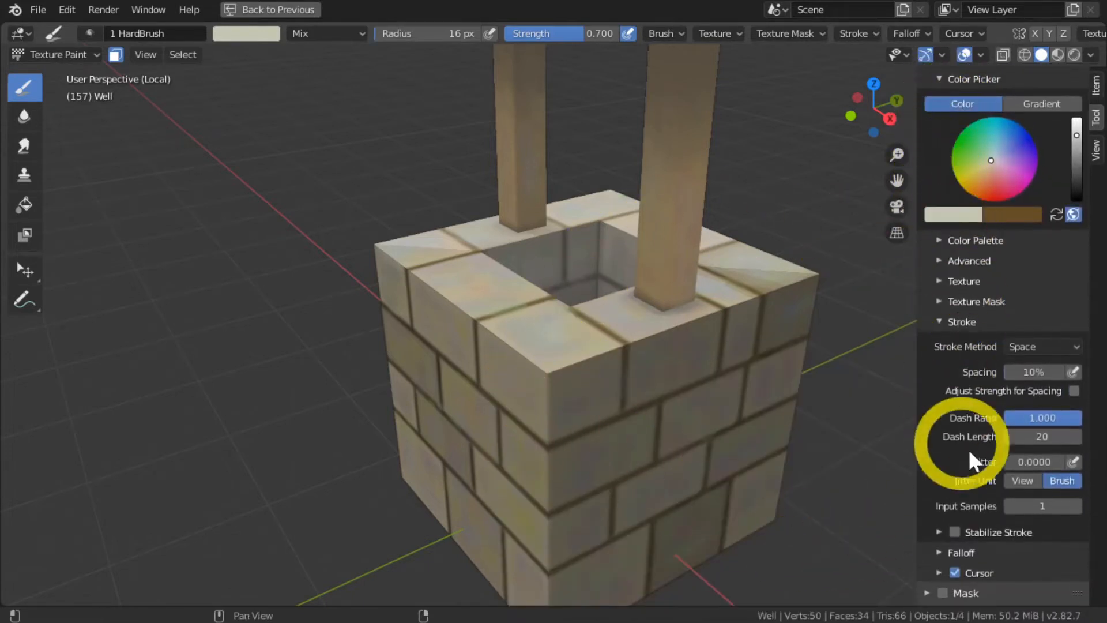
scroll(977, 260, up, 10)
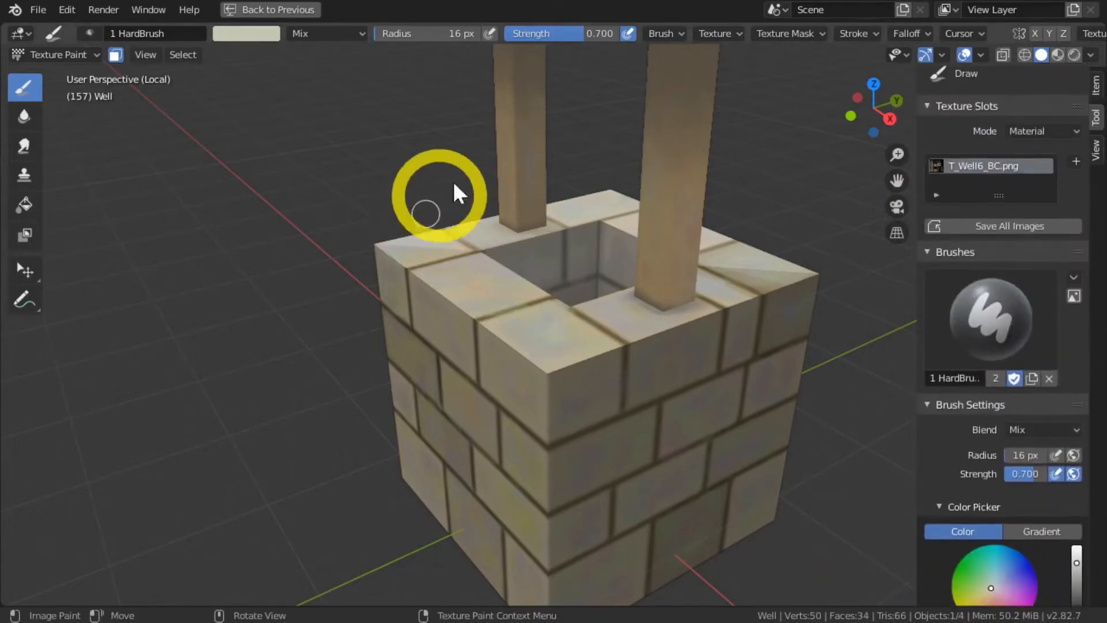
key(bracketleft)
key(bracketleft)
key(bracketleft)
key(bracketleft)
key(bracketleft)
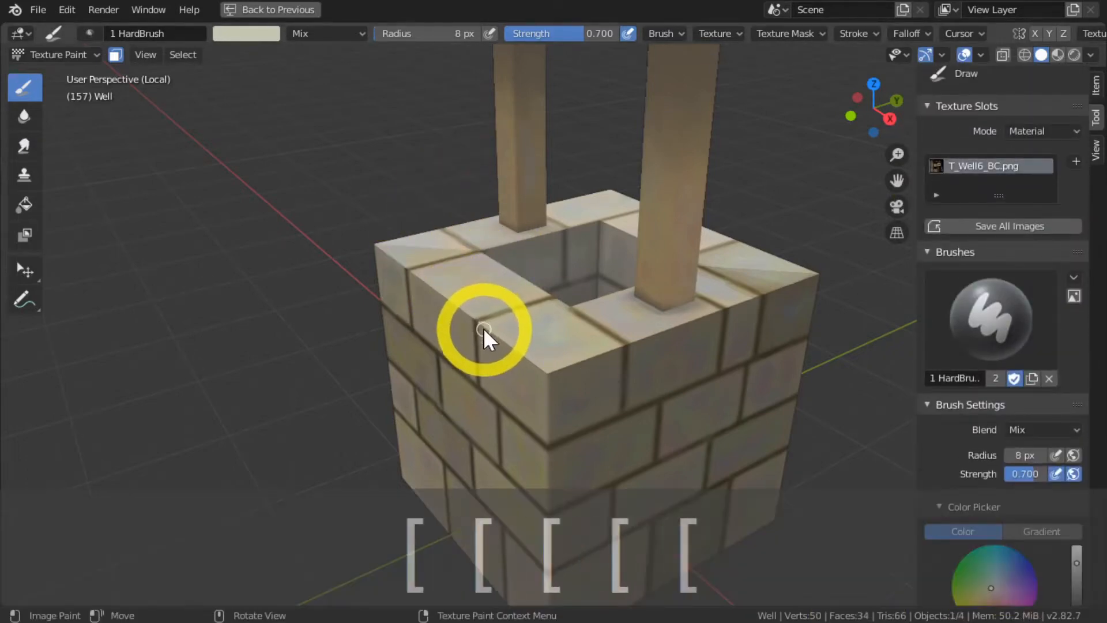
middle_drag(353, 297, 477, 329)
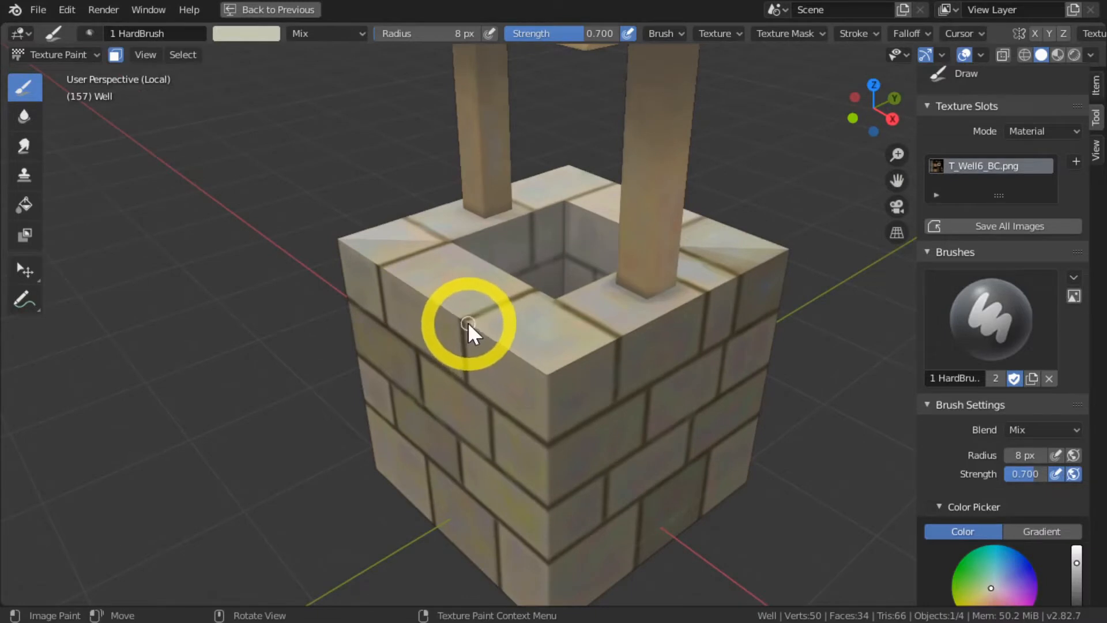
mouse_move(468, 322)
mouse_down()
mouse_move(504, 347)
mouse_move(441, 300)
mouse_up()
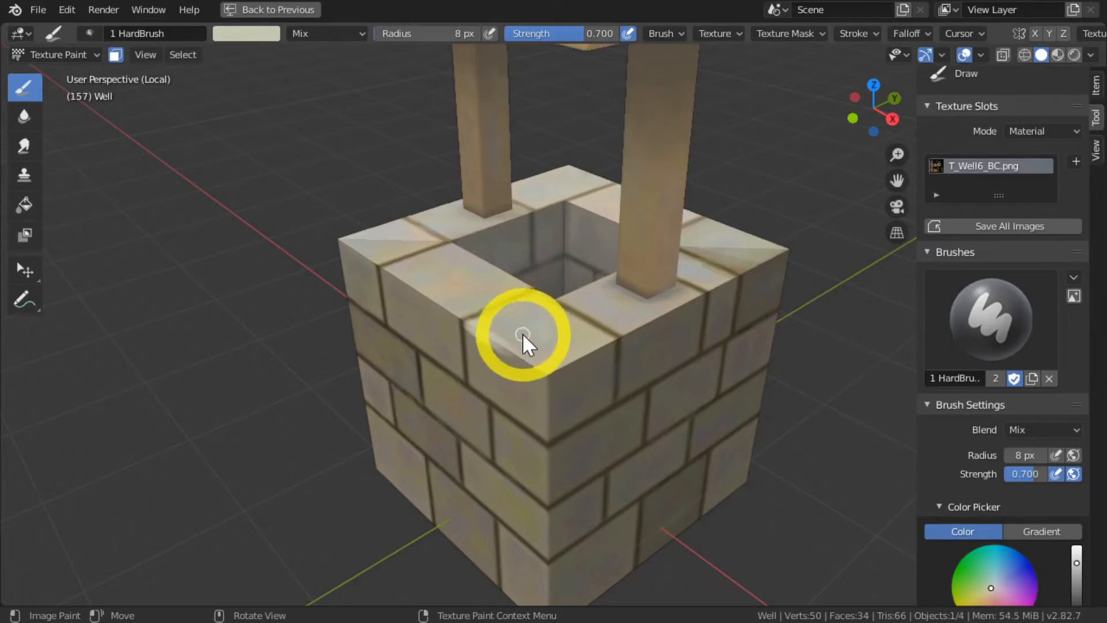
Sample the stone colour from the well and brighten it to a light off-white
key(s)
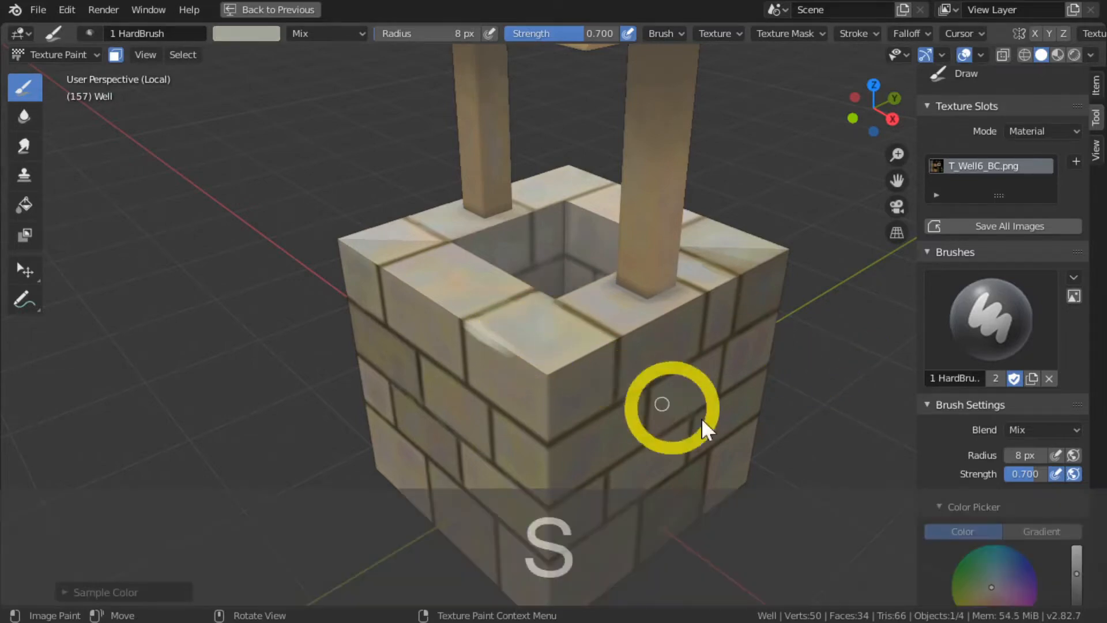
scroll(1003, 369, down, 5)
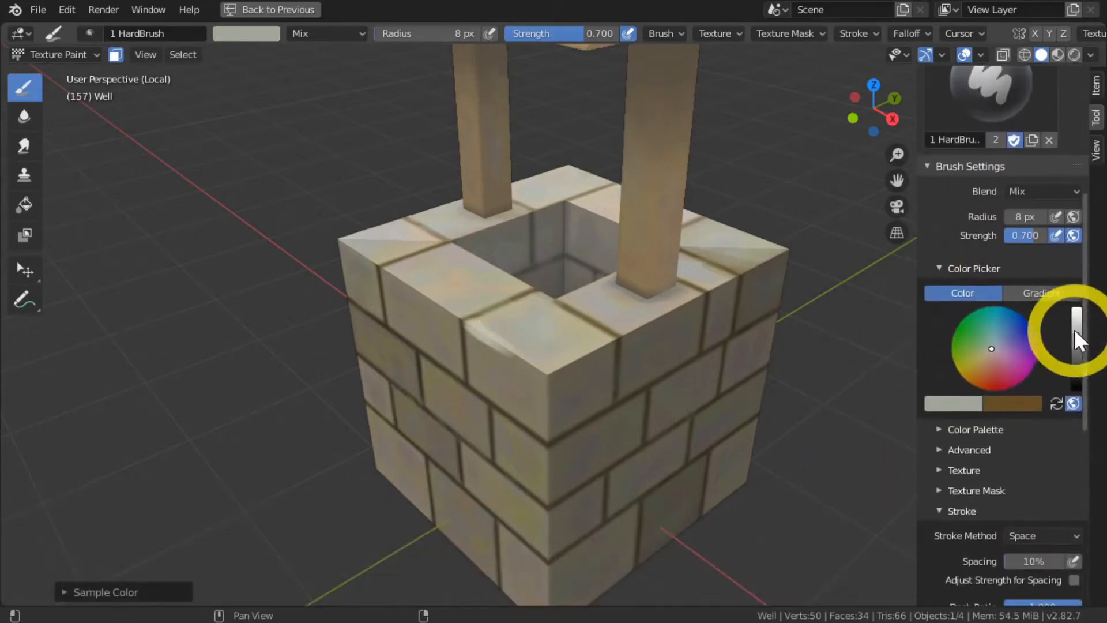
drag(1076, 340, 1074, 321)
Paint light highlights along both upper edges and the vertical corner edge of the front corner block
click(485, 332)
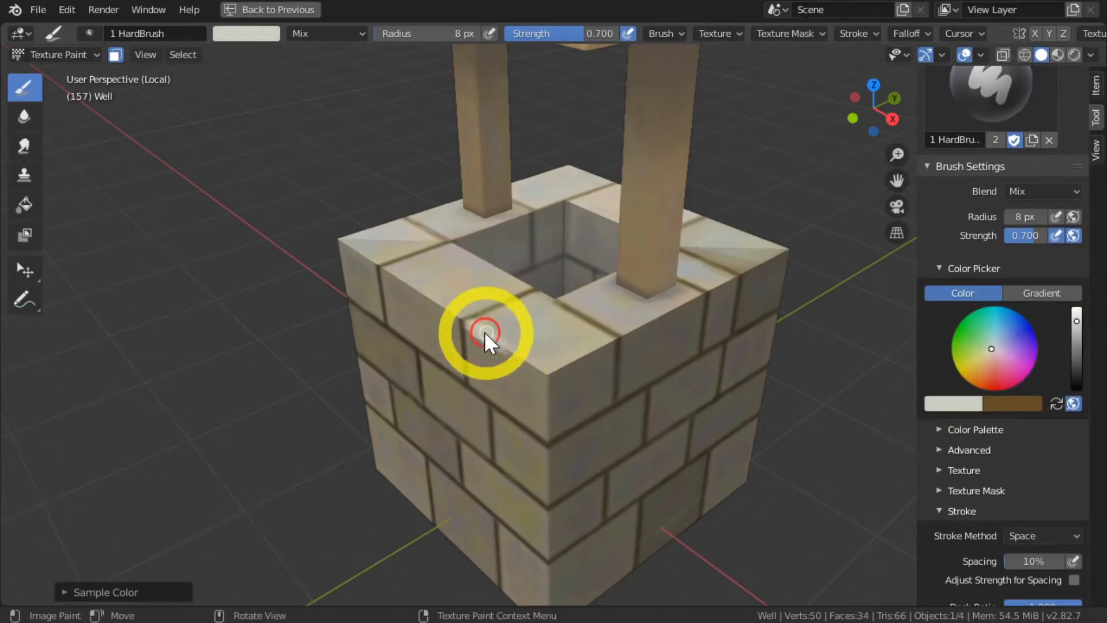
mouse_move(485, 331)
mouse_down()
mouse_move(535, 364)
mouse_move(514, 354)
mouse_move(545, 388)
mouse_move(548, 372)
mouse_move(548, 403)
mouse_move(547, 375)
mouse_up()
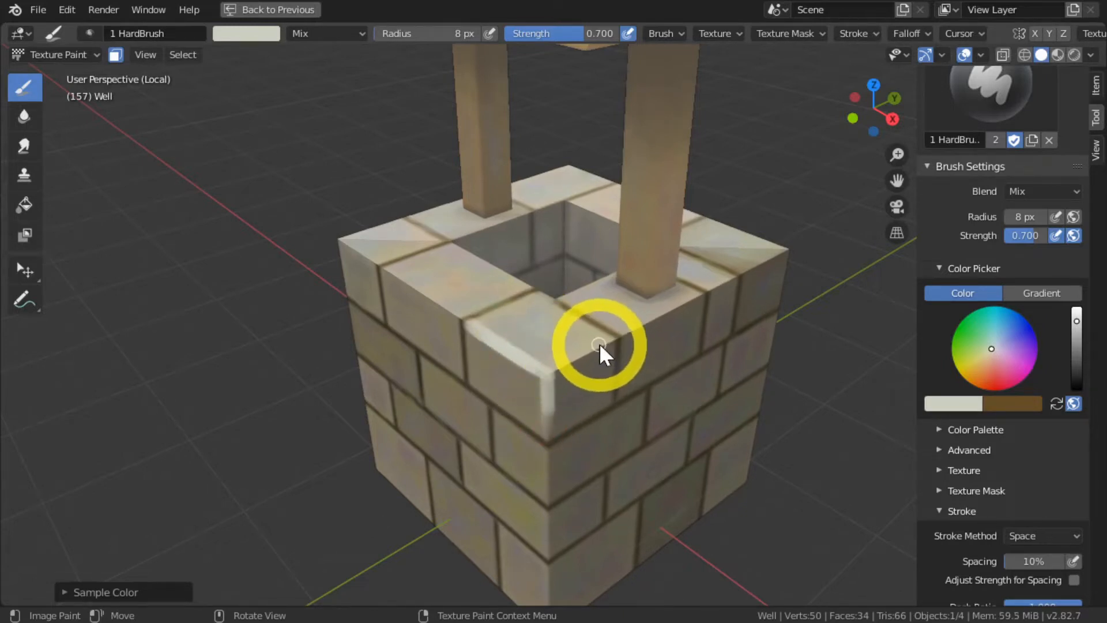
drag(600, 344, 545, 378)
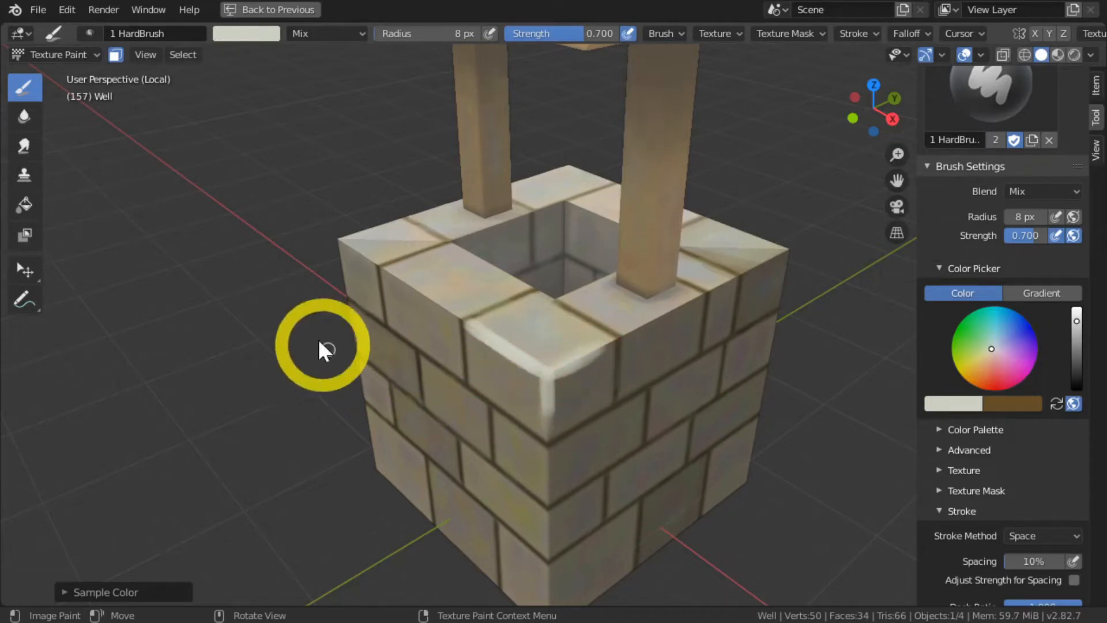
mouse_move(312, 336)
middle_down()
mouse_move(346, 333)
mouse_move(272, 329)
mouse_move(145, 357)
middle_up()
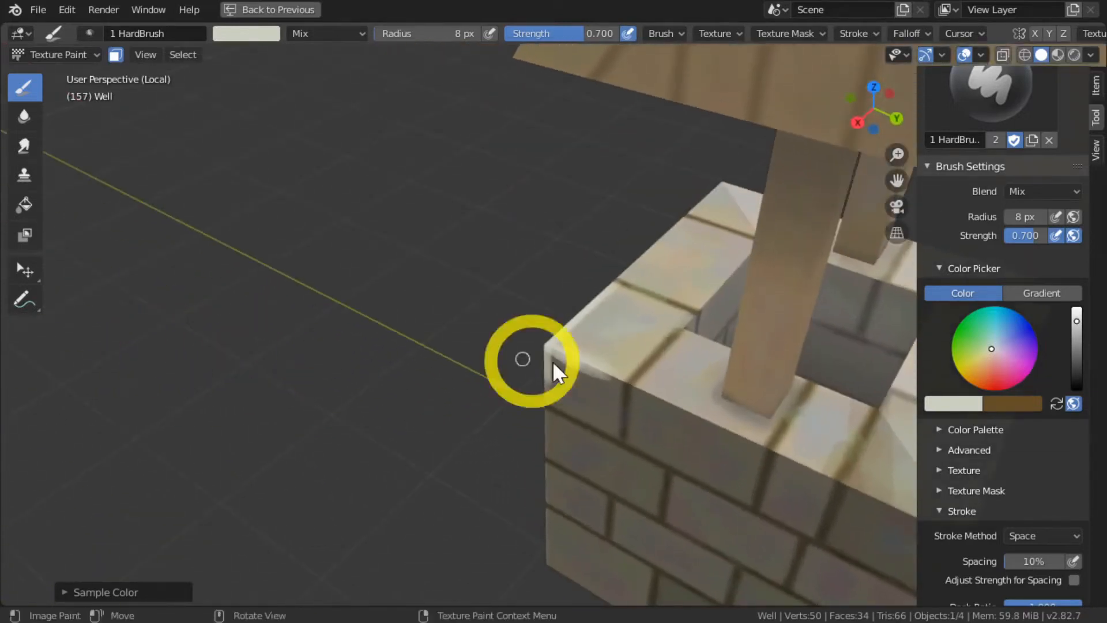
mouse_move(611, 376)
mouse_down()
mouse_move(603, 370)
mouse_move(624, 380)
mouse_move(562, 359)
mouse_move(618, 380)
mouse_move(562, 344)
mouse_up()
mouse_move(289, 311)
middle_down()
mouse_move(356, 329)
mouse_move(407, 310)
mouse_move(390, 351)
mouse_move(346, 392)
mouse_move(594, 373)
mouse_move(430, 346)
middle_up()
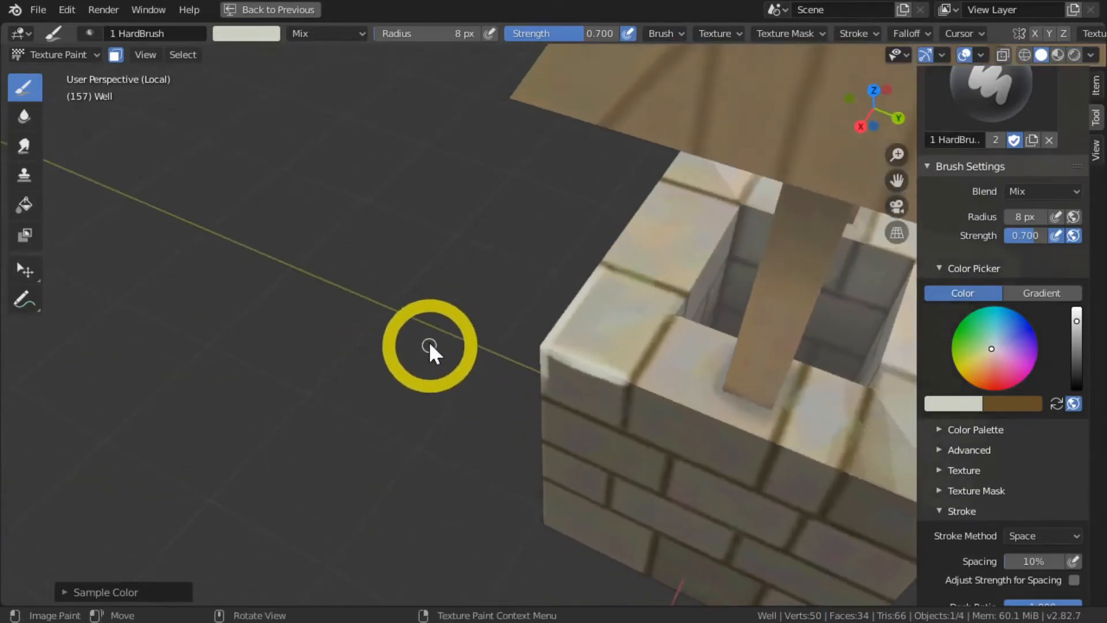
mouse_move(573, 359)
mouse_down()
mouse_move(618, 374)
mouse_move(580, 361)
mouse_up()
mouse_move(454, 320)
middle_down()
mouse_move(465, 296)
mouse_move(534, 242)
middle_up()
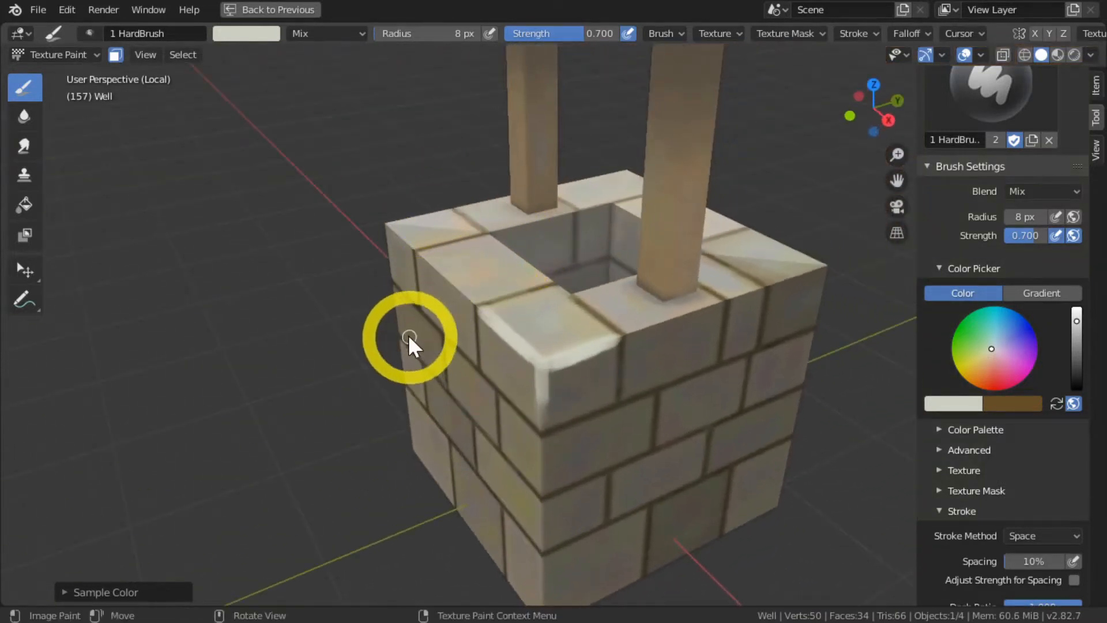
Raise the brush strength to 1.000 and highlight the upper edge of the neighbouring top-row block beside the post
middle_drag(425, 344, 321, 339)
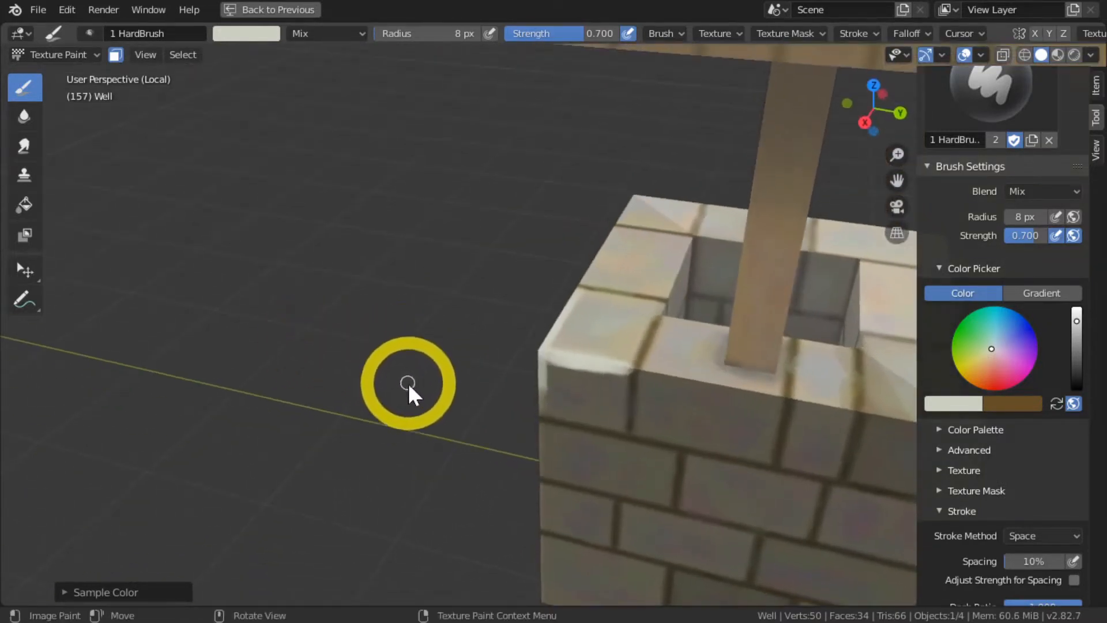
shift+middle_drag(403, 382, 313, 338)
shift+middle_drag(275, 282, 321, 322)
shift+middle_drag(345, 407, 310, 357)
mouse_move(279, 285)
middle_down()
mouse_move(268, 308)
mouse_move(278, 302)
middle_up()
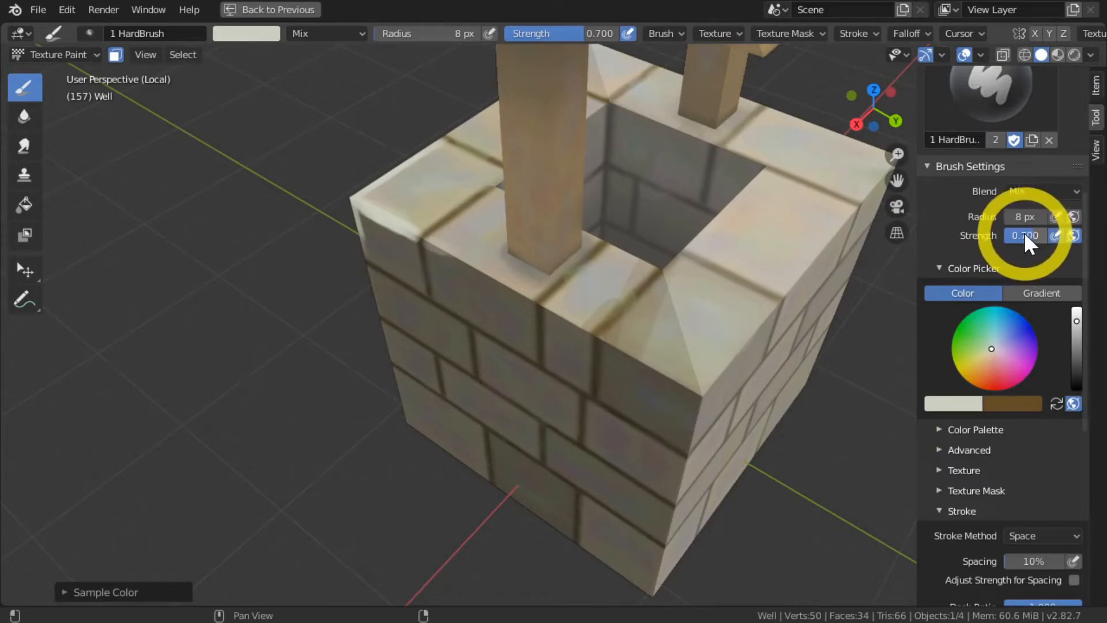
drag(1023, 237, 1076, 295)
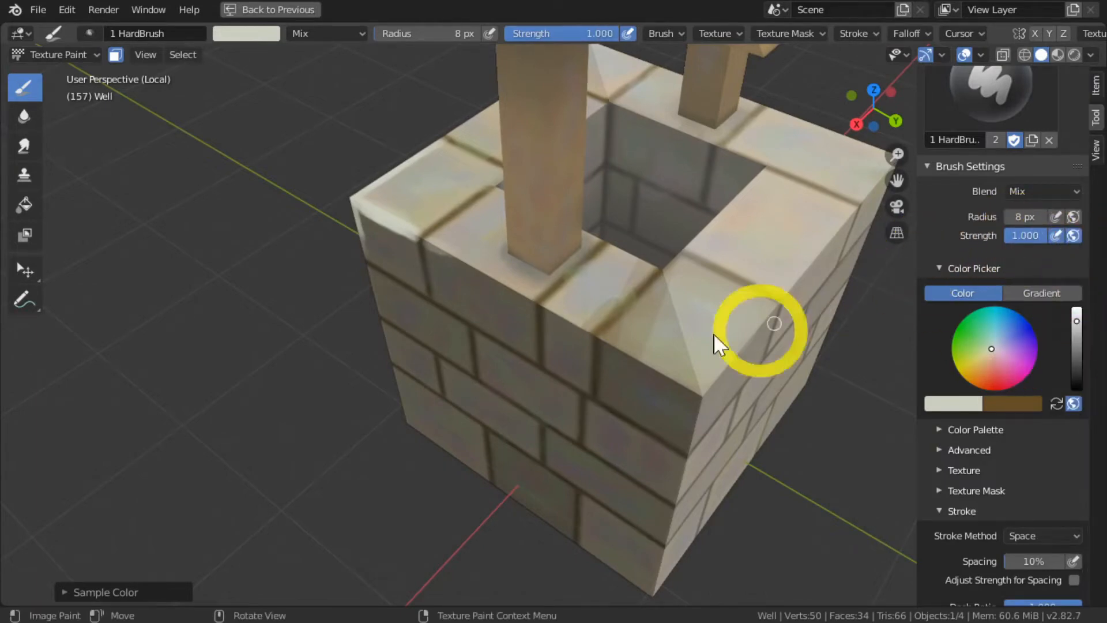
mouse_move(426, 243)
mouse_down()
mouse_move(528, 292)
mouse_move(439, 248)
mouse_move(524, 306)
mouse_move(502, 285)
mouse_up()
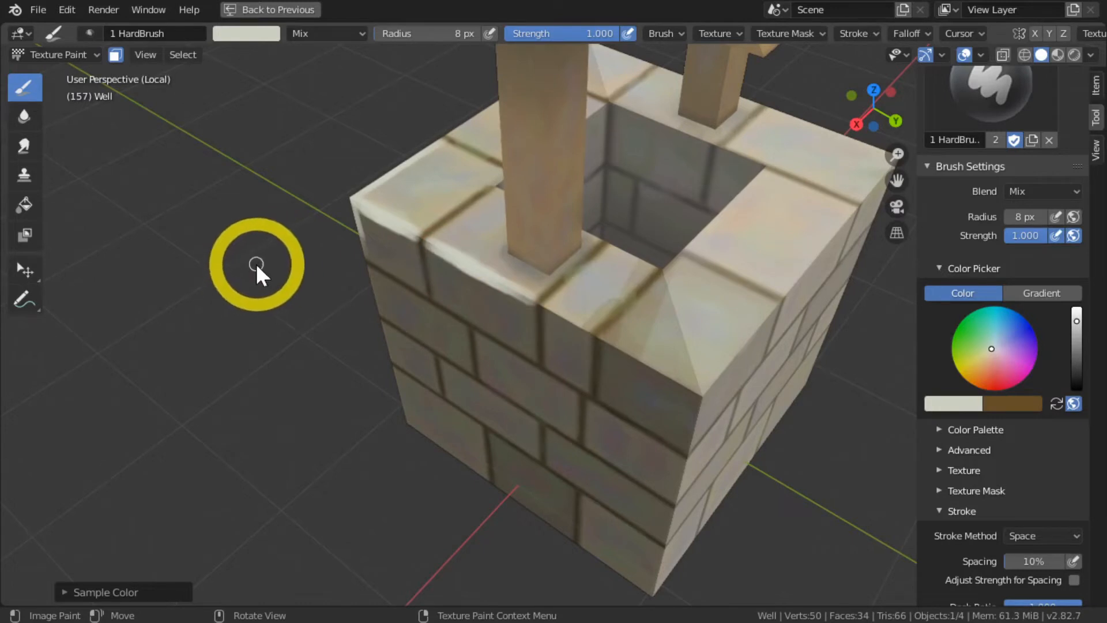
Paint a highlight down the vertical corner edge of the second-row corner block
mouse_move(256, 265)
middle_down()
mouse_move(318, 250)
mouse_move(404, 201)
mouse_move(368, 227)
middle_up()
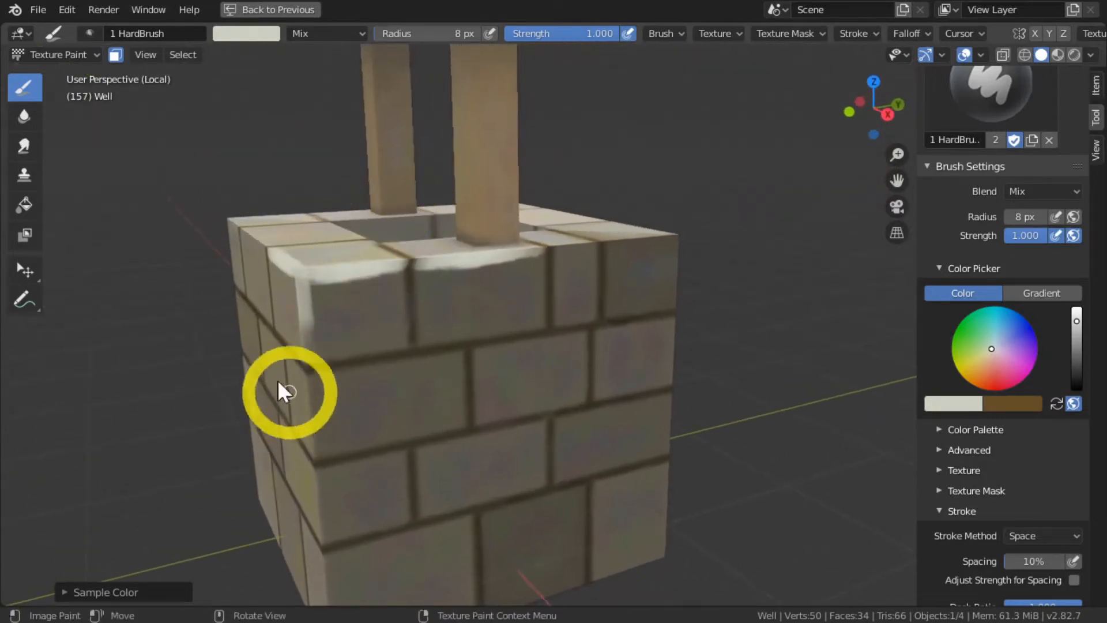
middle_drag(278, 380, 285, 316)
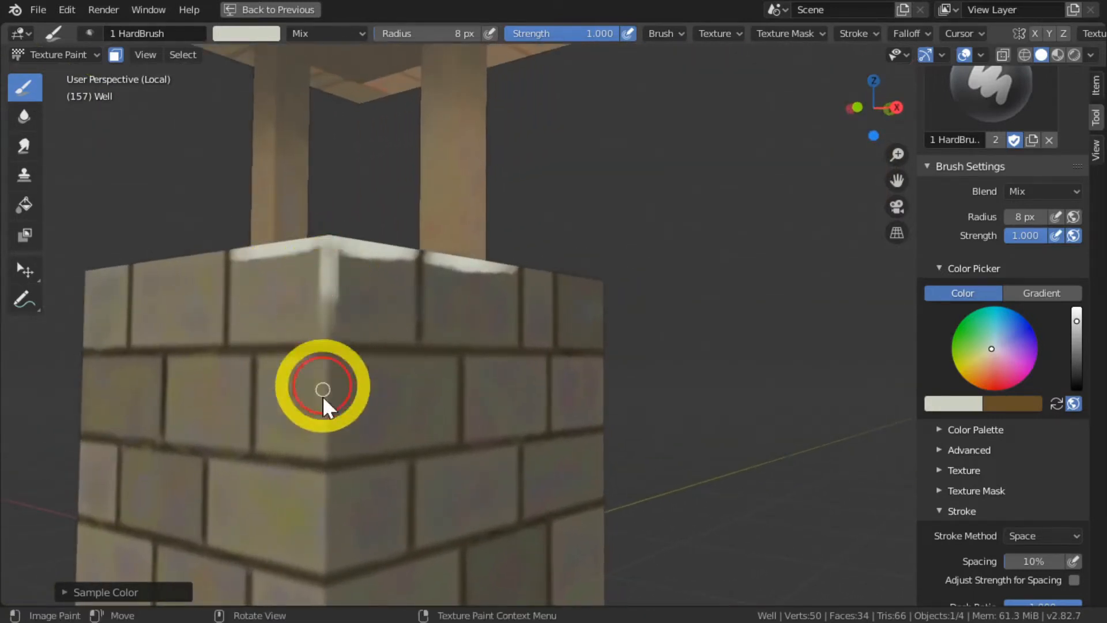
mouse_move(326, 360)
mouse_down()
mouse_move(330, 423)
mouse_move(327, 399)
mouse_up()
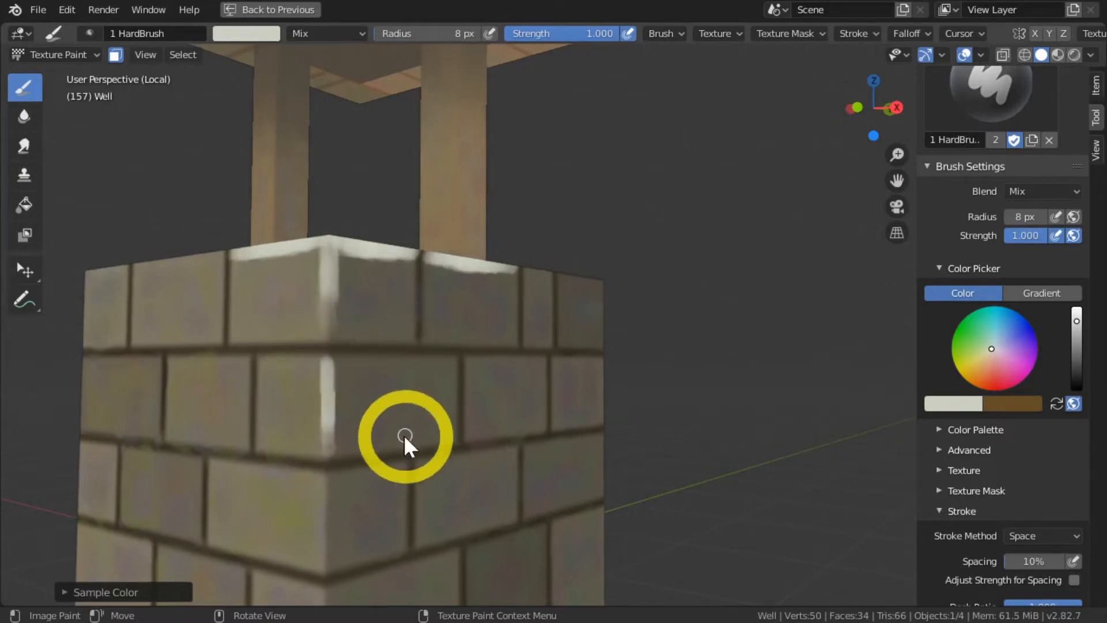
Examine the painted corner highlights from several distances and angles around the well
scroll(384, 438, down, 4)
mouse_move(363, 441)
middle_down()
mouse_move(291, 365)
mouse_move(279, 395)
mouse_move(372, 371)
mouse_move(342, 391)
mouse_move(225, 376)
mouse_move(358, 375)
mouse_move(237, 364)
mouse_move(227, 332)
mouse_move(193, 420)
mouse_move(248, 358)
mouse_move(278, 365)
mouse_move(240, 366)
mouse_move(275, 367)
mouse_move(271, 349)
mouse_move(330, 344)
mouse_move(307, 345)
mouse_move(271, 380)
middle_up()
scroll(232, 365, down, 3)
scroll(271, 375, up, 5)
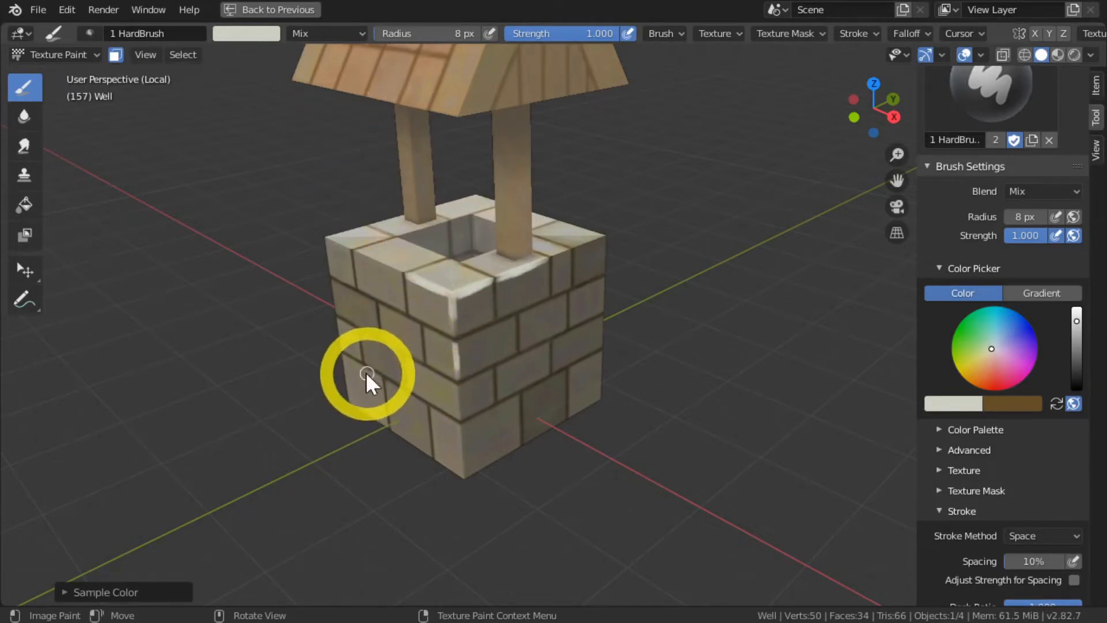
mouse_move(337, 271)
middle_down()
mouse_move(343, 303)
mouse_move(348, 282)
middle_up()
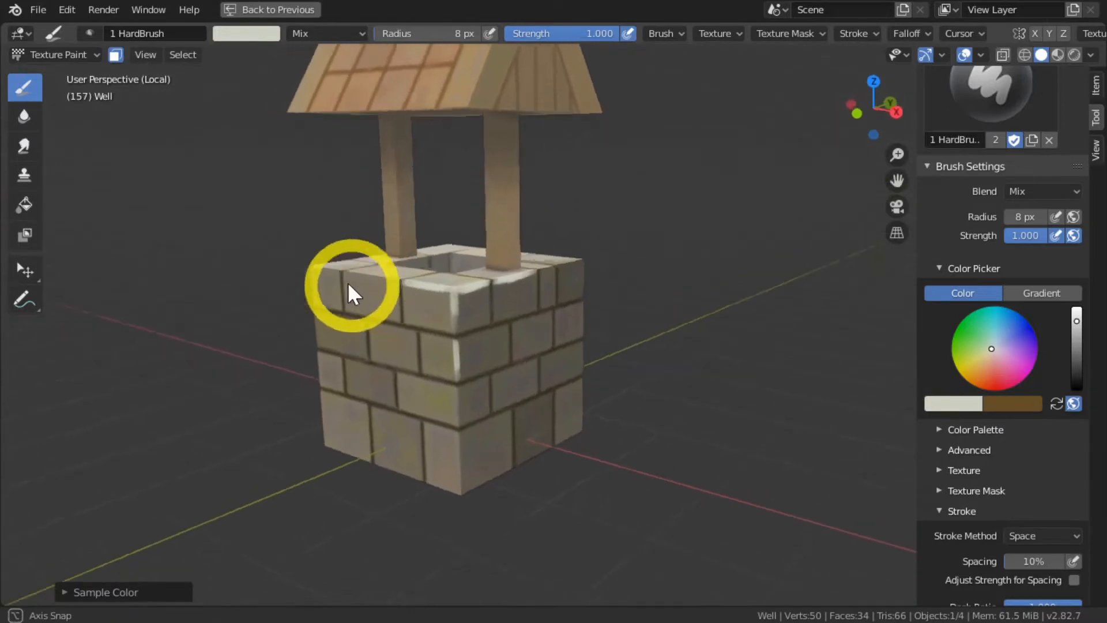
scroll(264, 349, up, 5)
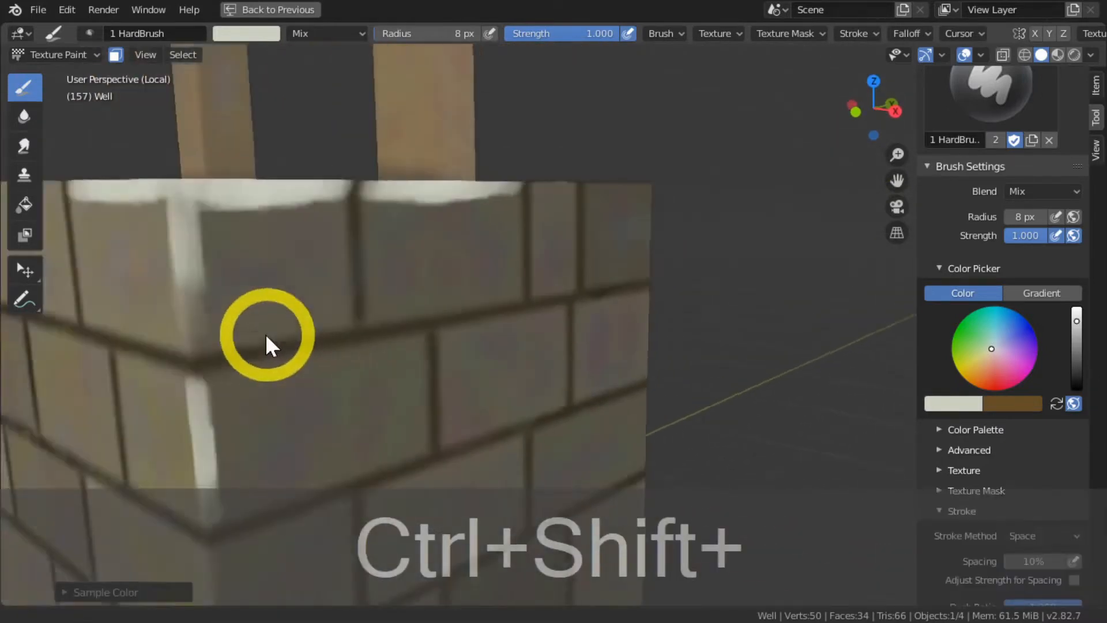
scroll(266, 336, down, 5)
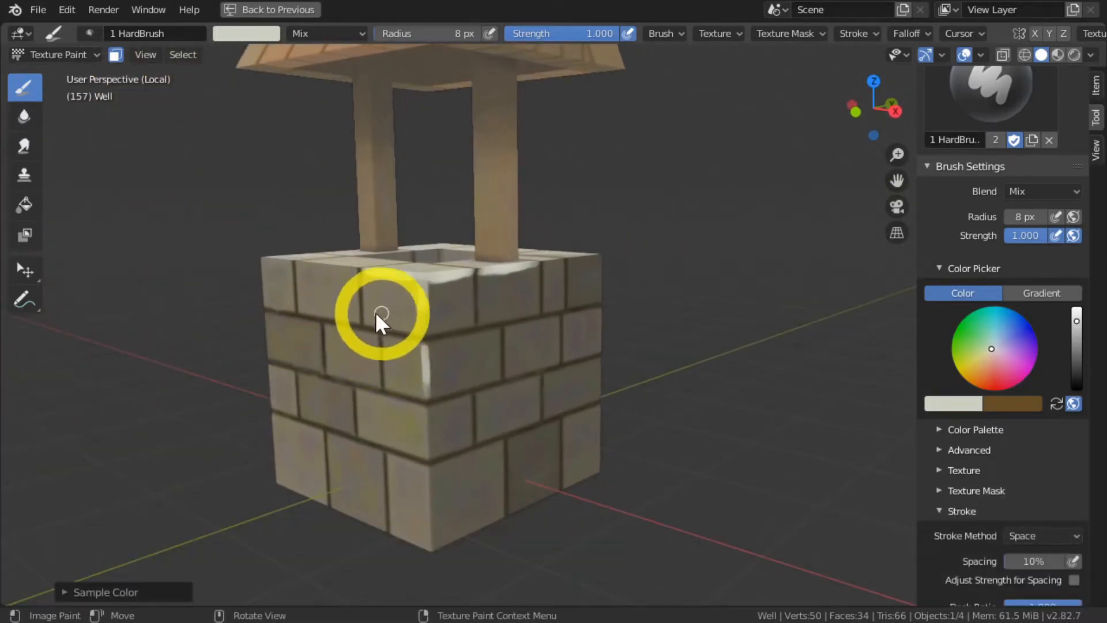
mouse_move(375, 312)
middle_down()
mouse_move(345, 292)
mouse_move(316, 295)
mouse_move(386, 296)
middle_up()
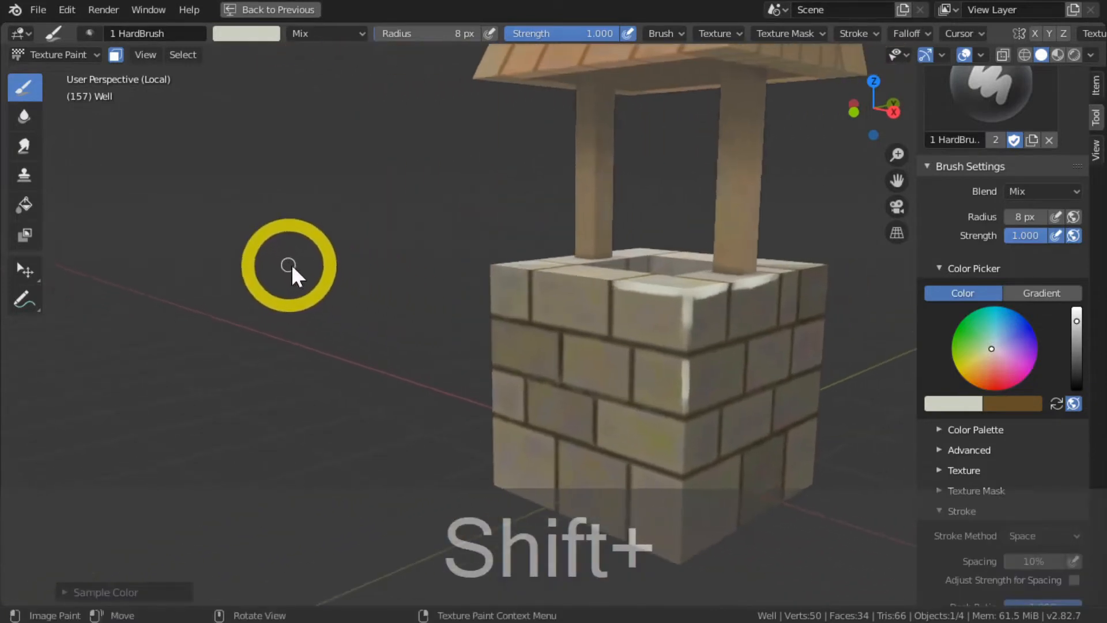
middle_drag(289, 266, 301, 266)
Reduce the brush radius to 5 px and highlight the upper and side edges of the second-row corner block and its neighbour
key(bracketleft)
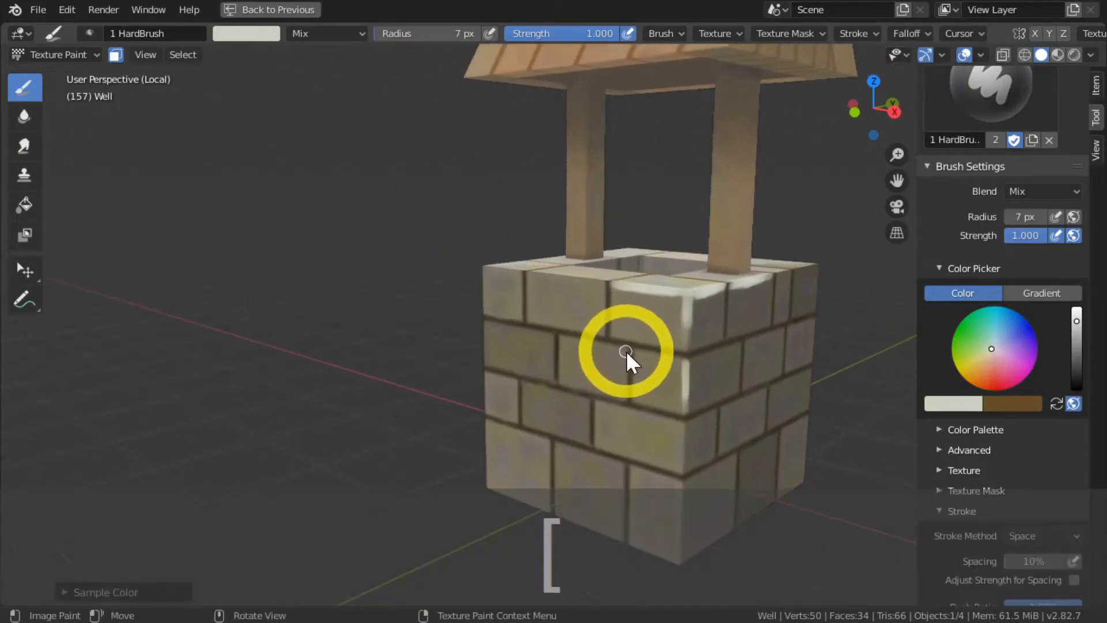
key(bracketleft)
key(bracketleft)
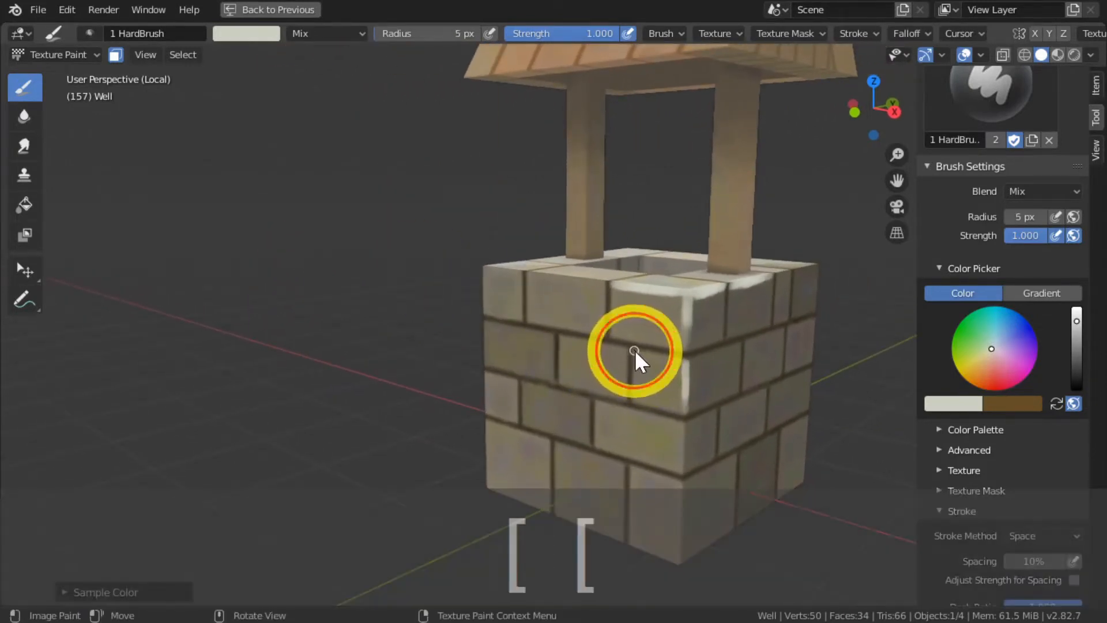
mouse_move(635, 351)
mouse_down()
mouse_move(683, 358)
mouse_move(618, 353)
mouse_move(637, 369)
mouse_up()
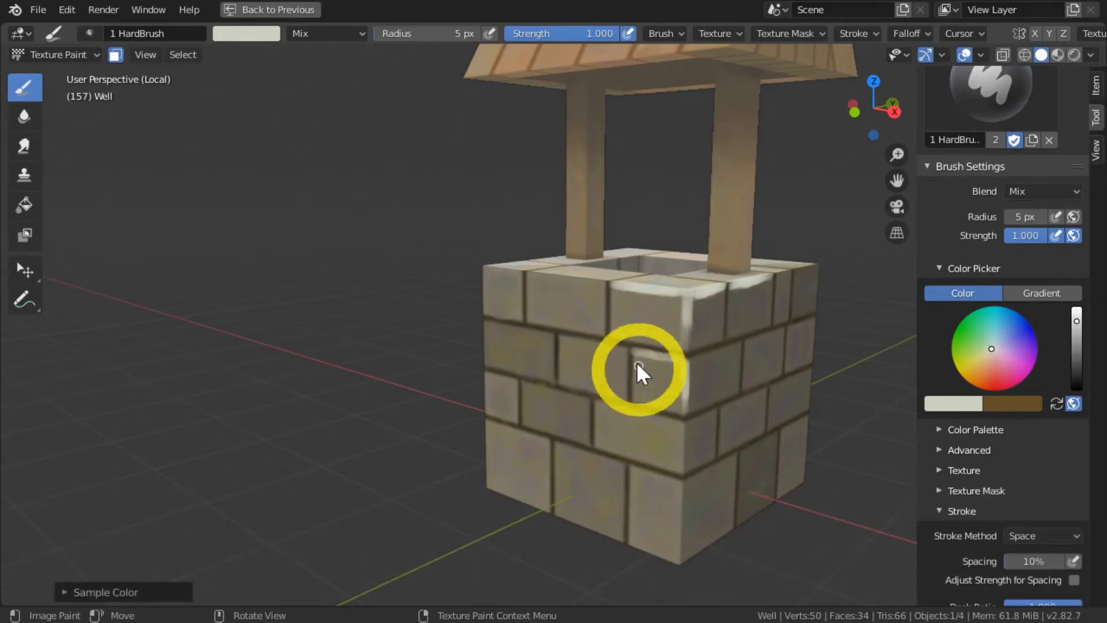
mouse_move(635, 361)
mouse_down()
mouse_move(624, 345)
mouse_move(625, 399)
mouse_up()
mouse_move(577, 345)
mouse_down()
mouse_move(614, 347)
mouse_move(584, 344)
mouse_move(588, 351)
mouse_up()
On the adjacent face with the post, highlight the second-row corner block's upper and side edges, the top-row blocks' side edges and the neighbouring second-row block
mouse_move(544, 396)
middle_down()
mouse_move(502, 396)
mouse_move(547, 386)
middle_up()
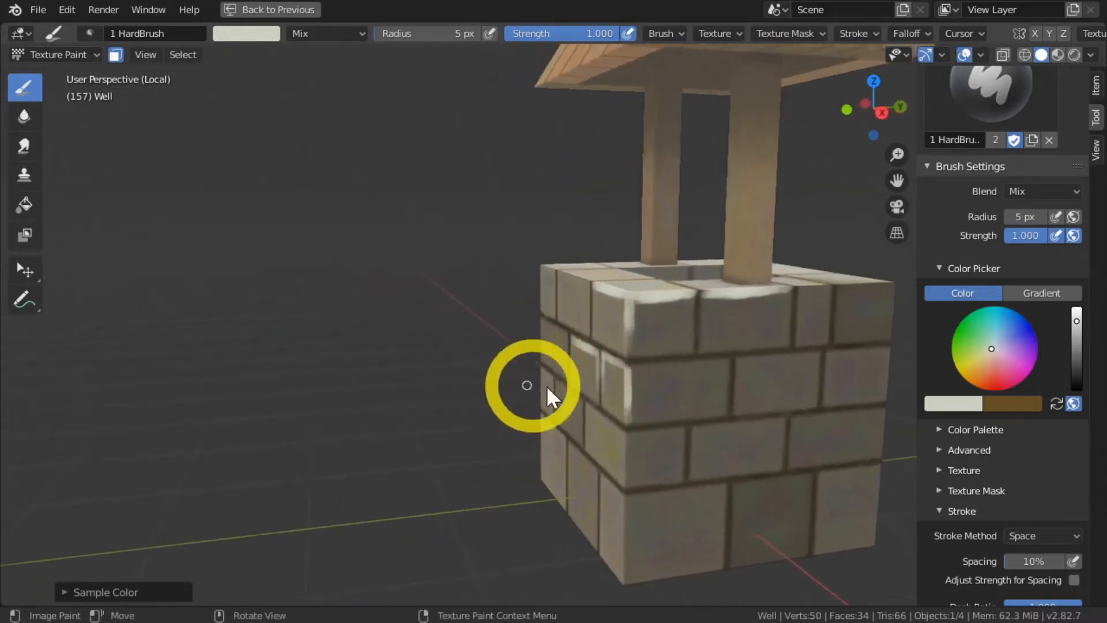
drag(727, 370, 728, 415)
mouse_move(663, 408)
middle_down()
mouse_move(425, 438)
mouse_move(407, 425)
middle_up()
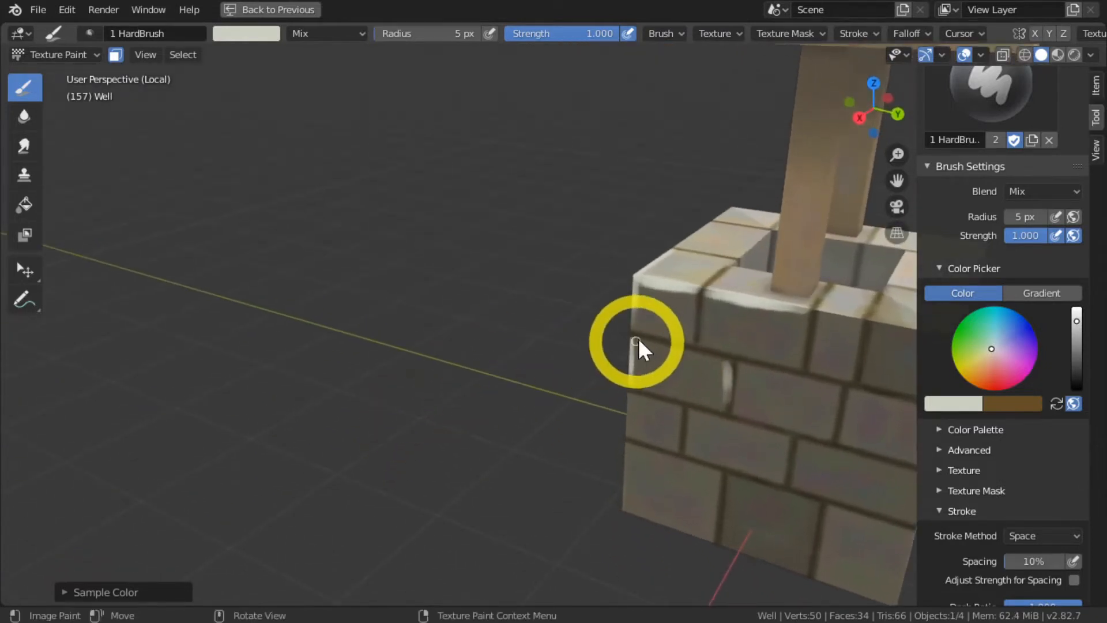
drag(643, 343, 634, 343)
mouse_move(708, 355)
mouse_down()
mouse_move(723, 365)
mouse_move(638, 344)
mouse_up()
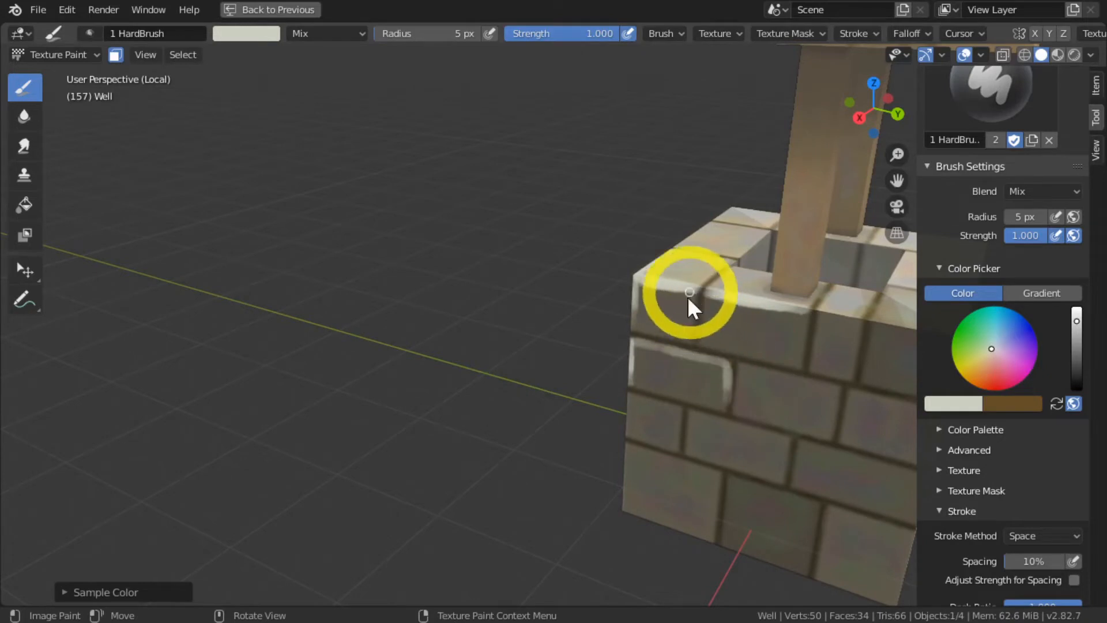
mouse_move(687, 296)
mouse_down()
mouse_move(690, 340)
mouse_move(710, 303)
mouse_move(707, 338)
mouse_up()
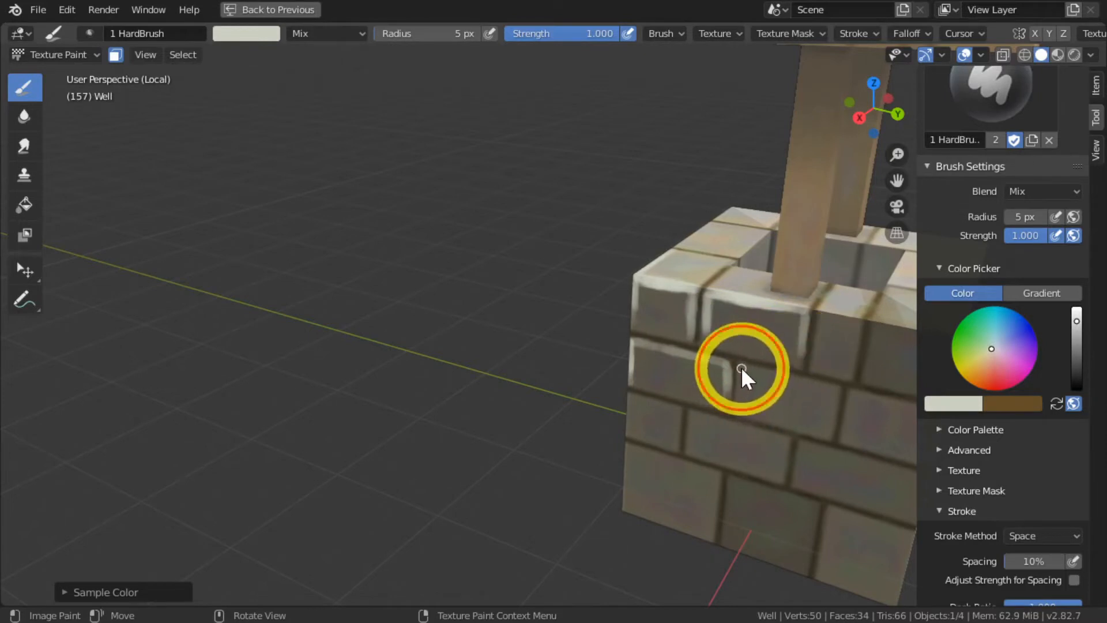
drag(741, 368, 806, 379)
On the front face, highlight the adjoining side edges of the top-row corner and middle blocks, and set the brush radius to 6 px
middle_drag(373, 314, 591, 257)
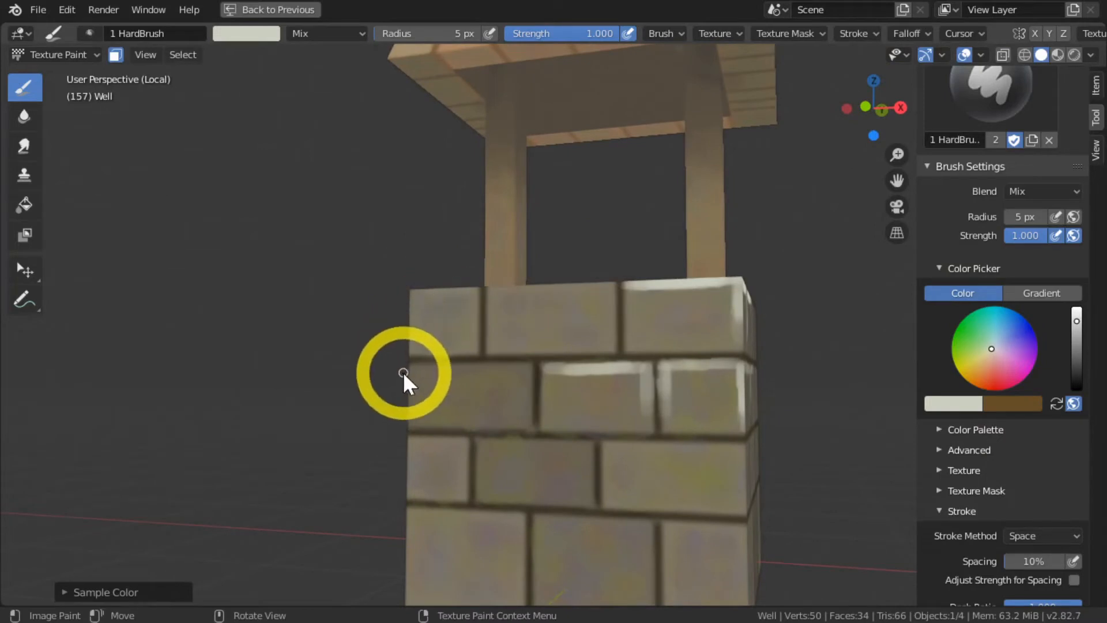
mouse_move(590, 295)
middle_down()
mouse_move(477, 311)
mouse_move(564, 341)
middle_up()
mouse_move(640, 351)
mouse_down()
mouse_move(641, 391)
mouse_move(642, 377)
mouse_move(625, 401)
mouse_move(625, 348)
mouse_move(625, 406)
mouse_up()
key(bracketright)
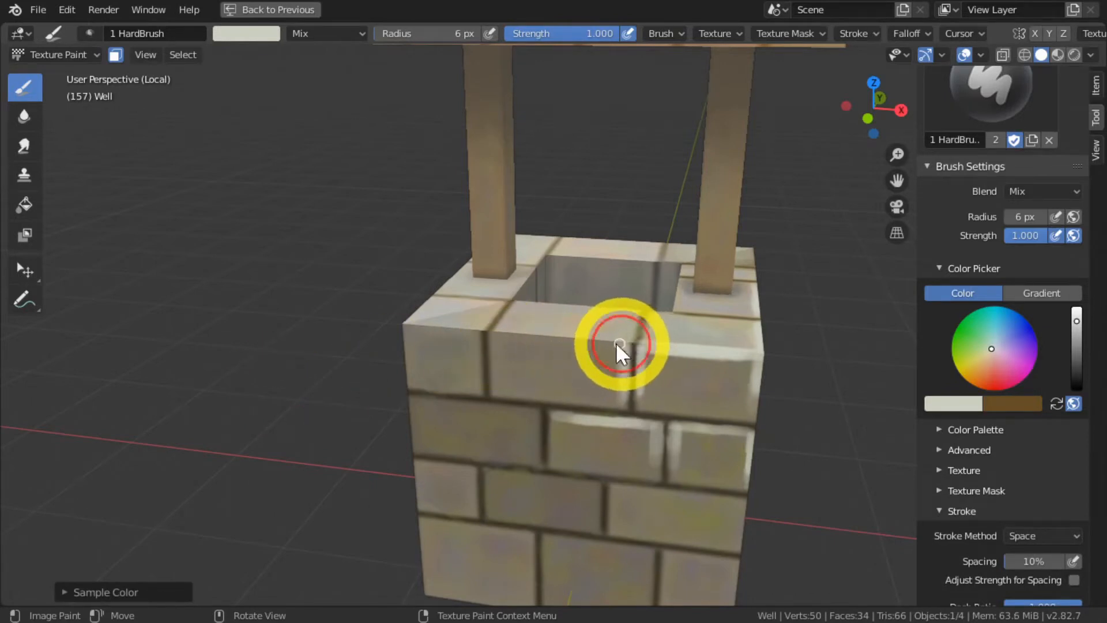
middle_drag(621, 340, 409, 353)
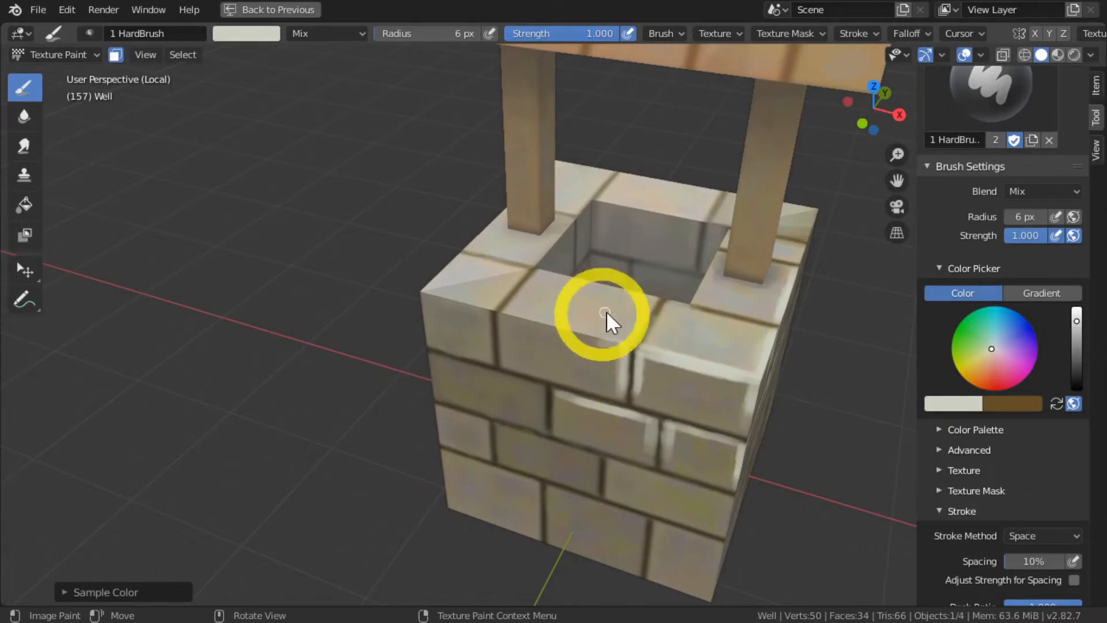
middle_drag(340, 349, 400, 323)
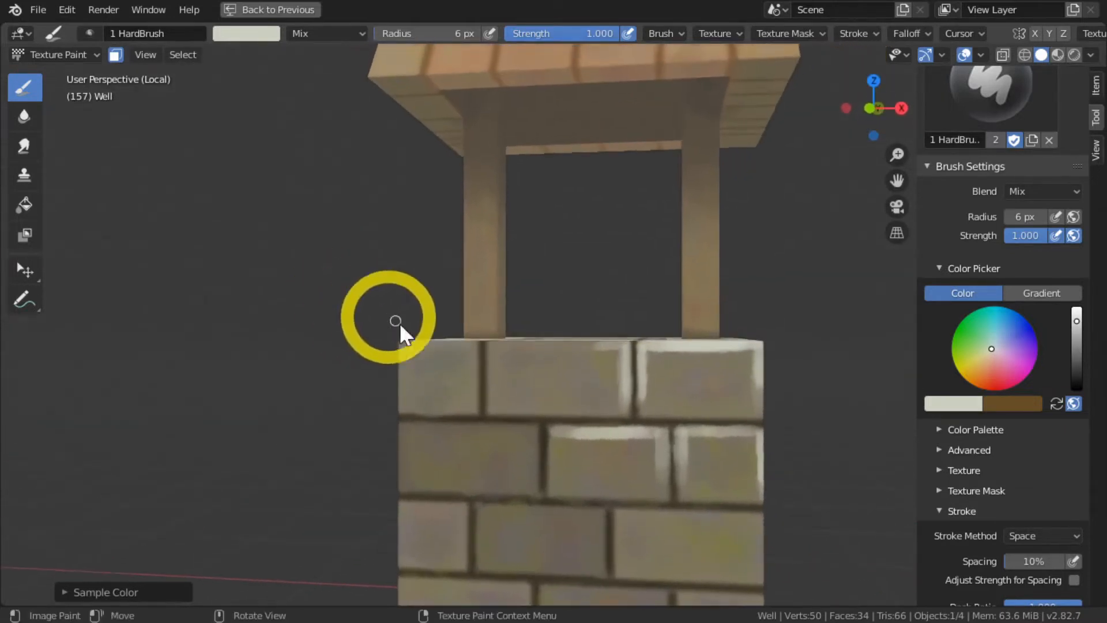
middle_drag(308, 323, 300, 368)
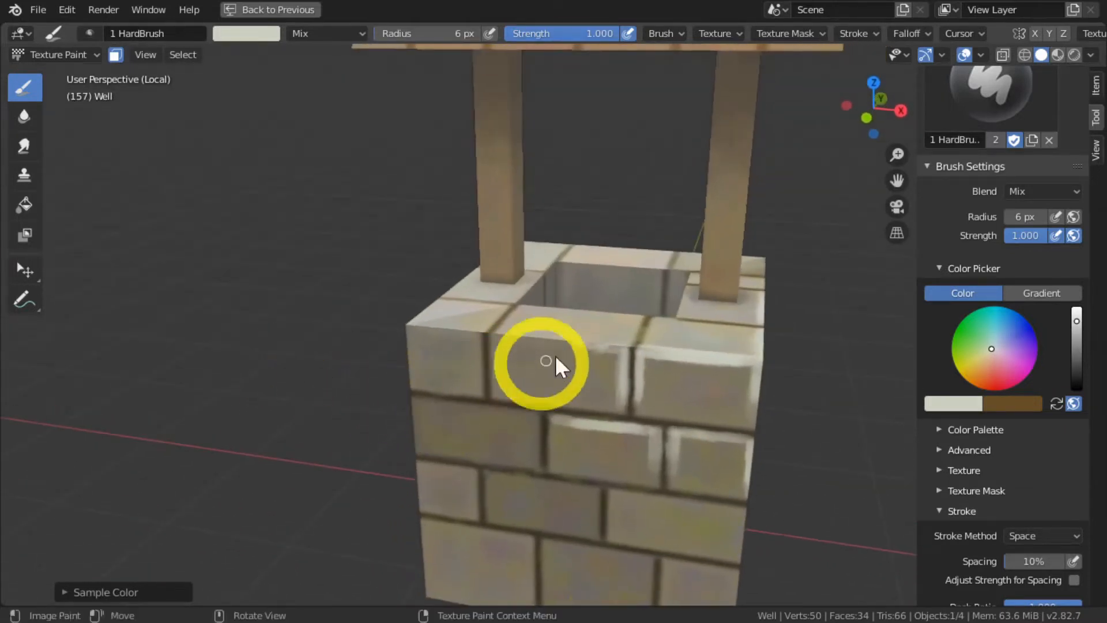
middle_drag(549, 341, 542, 295)
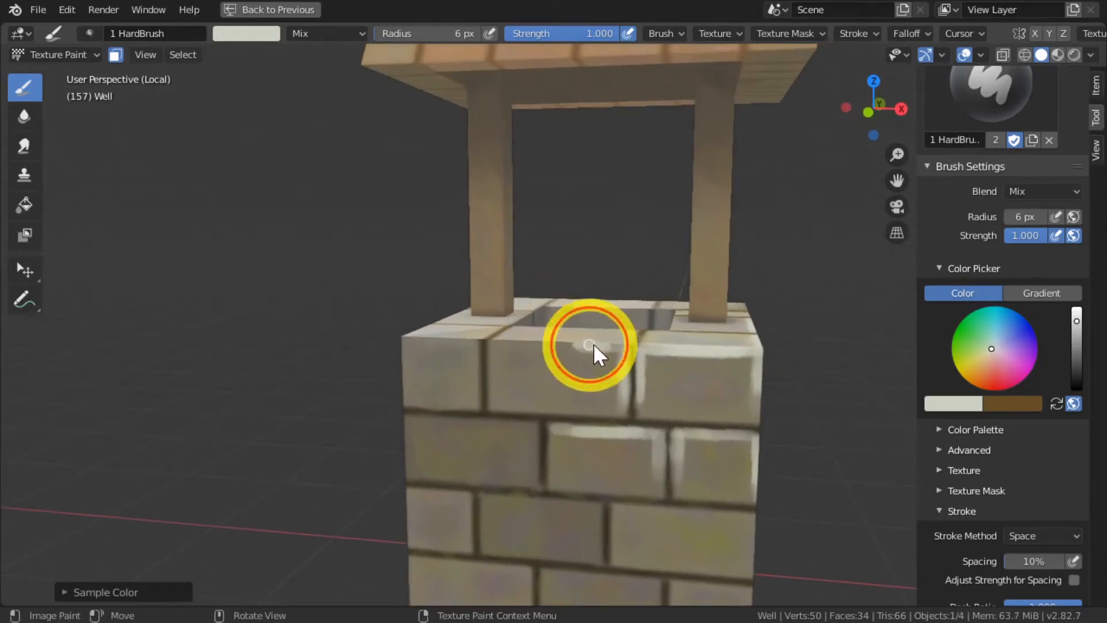
middle_drag(425, 346, 271, 402)
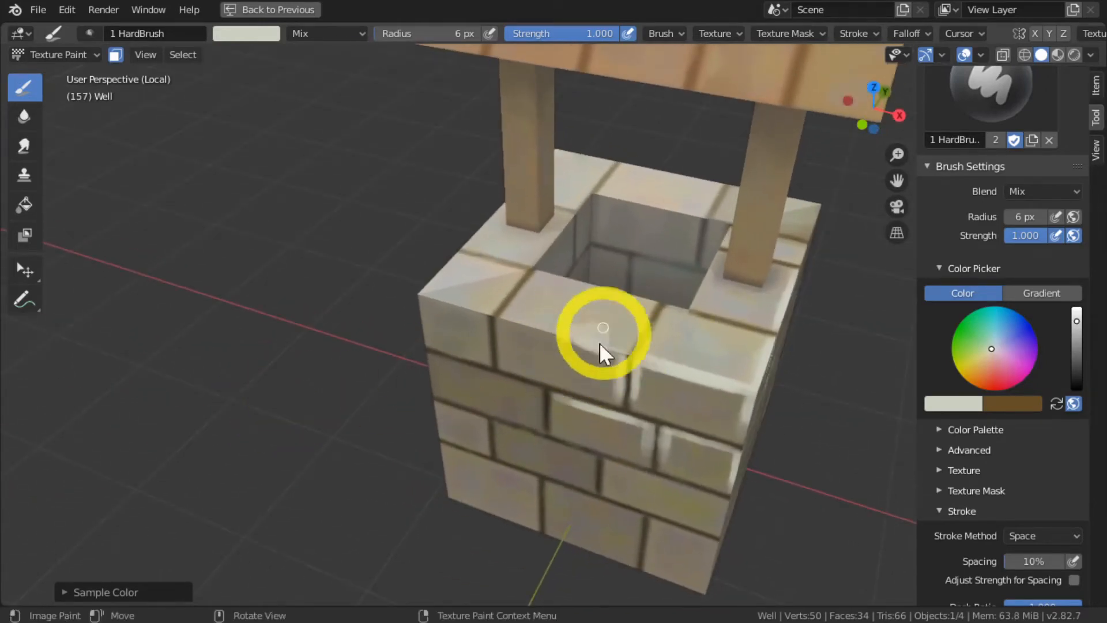
key(ctrl+z)
key(ctrl+z)
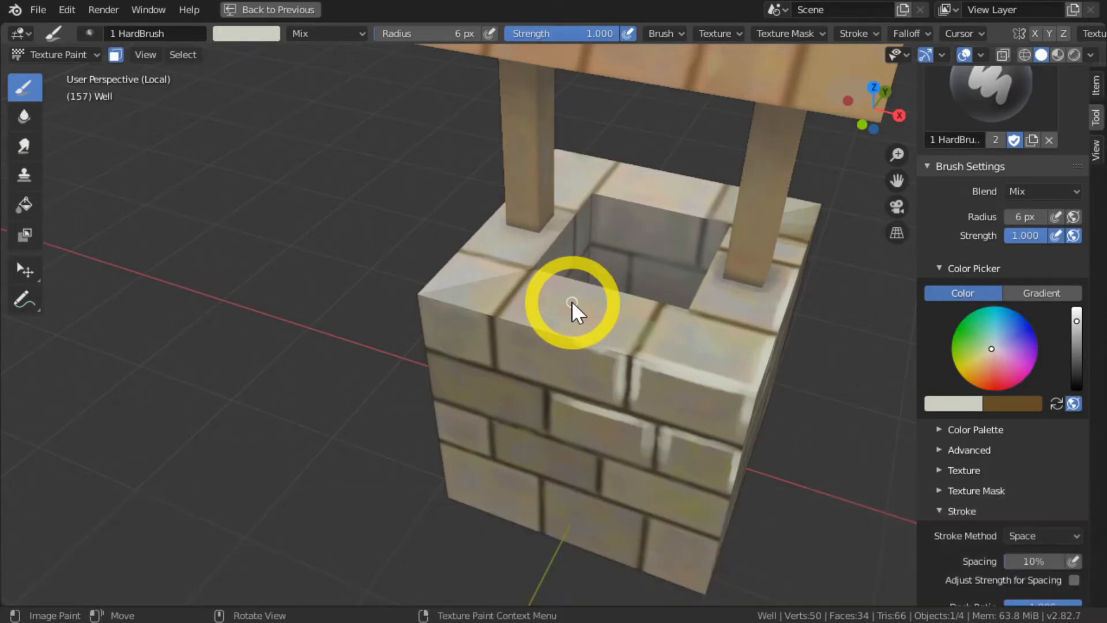
Paint a highlight along the upper edge of the top-row middle block on the front face
mouse_move(503, 318)
mouse_down()
mouse_move(651, 362)
mouse_move(497, 315)
mouse_move(542, 327)
mouse_up()
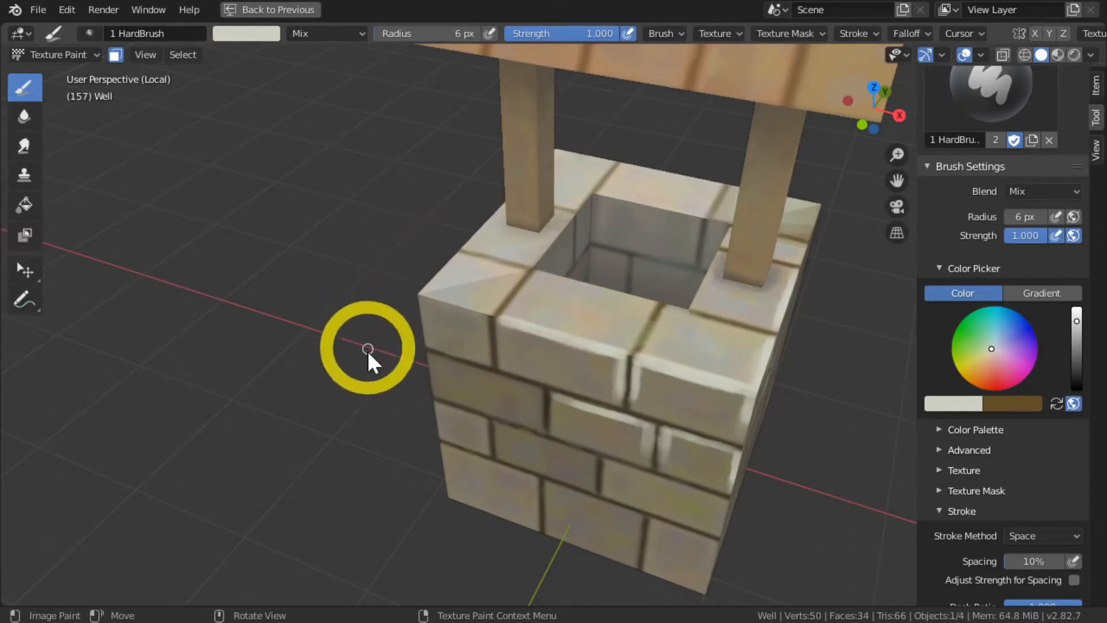
middle_drag(379, 373, 465, 395)
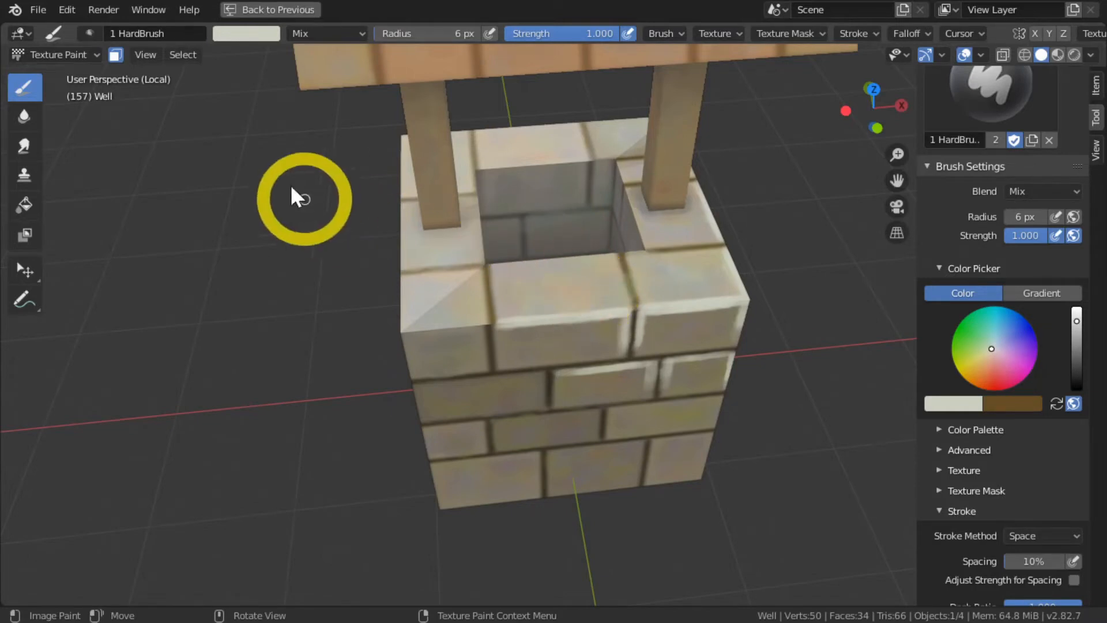
middle_drag(490, 440, 375, 363)
scroll(444, 411, down, 5)
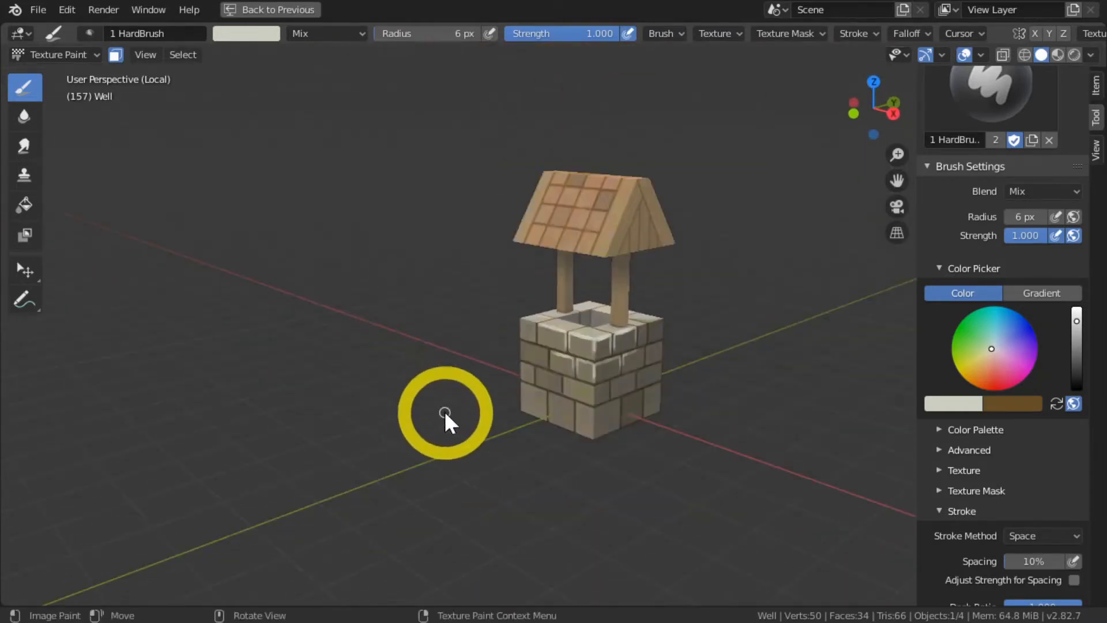
Touch up the lower part of the vertical corner highlight on the top-row corner block
scroll(441, 407, up, 5)
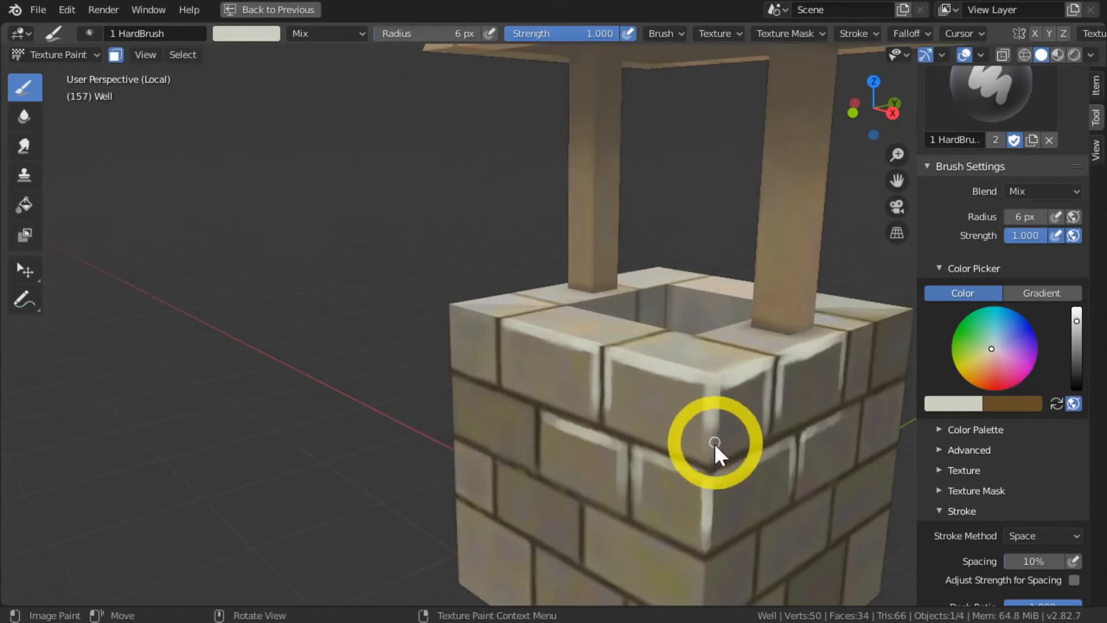
mouse_move(715, 444)
mouse_down()
mouse_move(711, 410)
mouse_move(710, 428)
mouse_up()
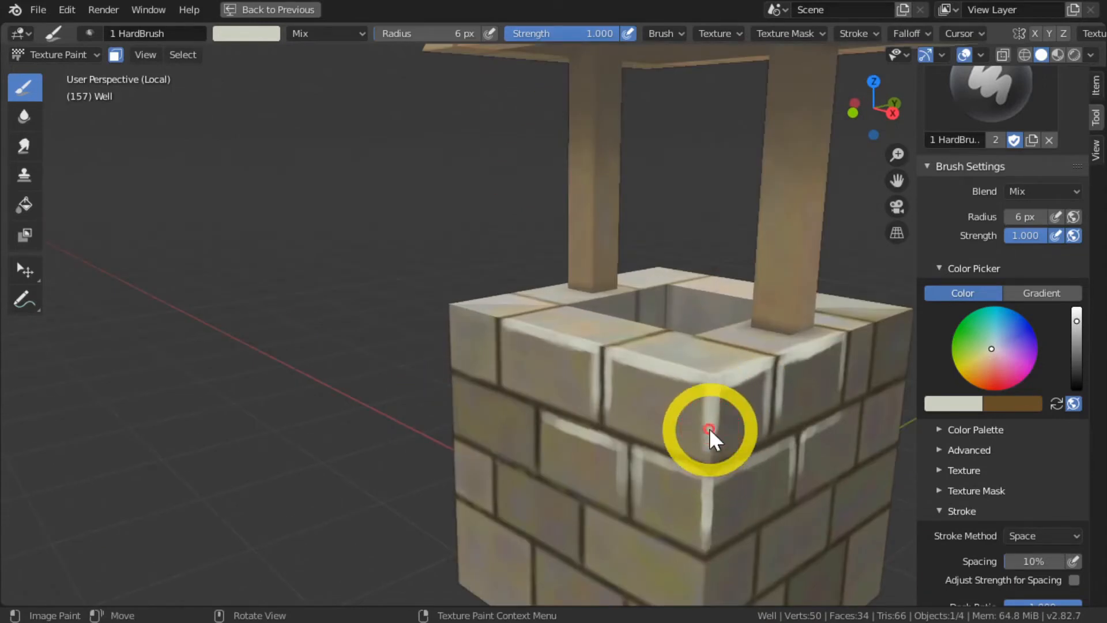
middle_drag(676, 446, 664, 443)
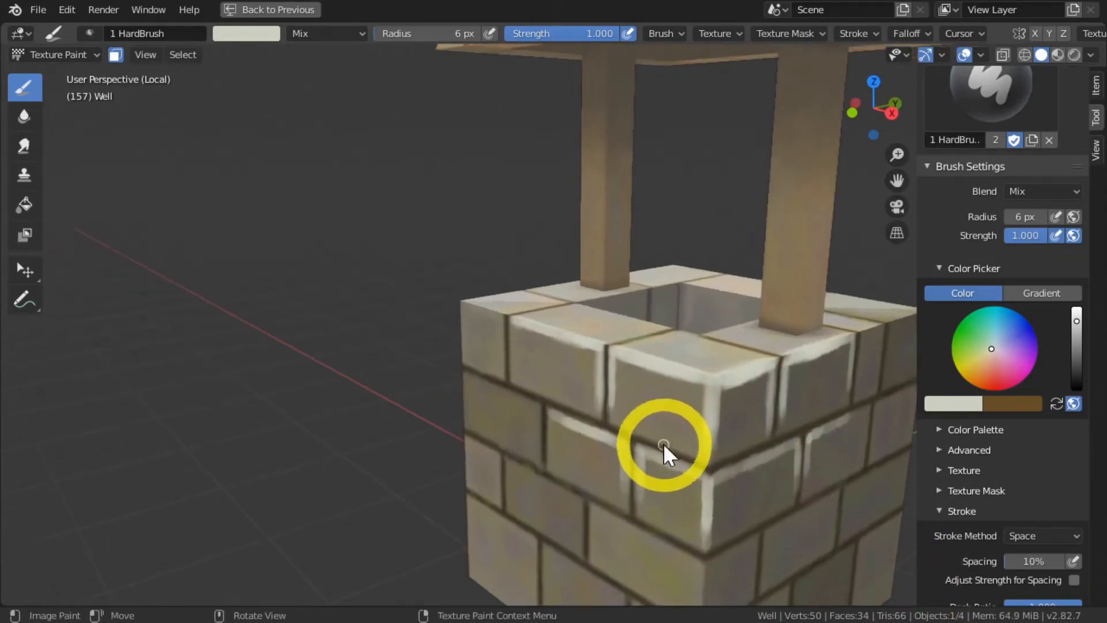
Sample the block's stone colour, darken it slightly, and paint it over the lower parts of the vertical corner highlights
key(s)
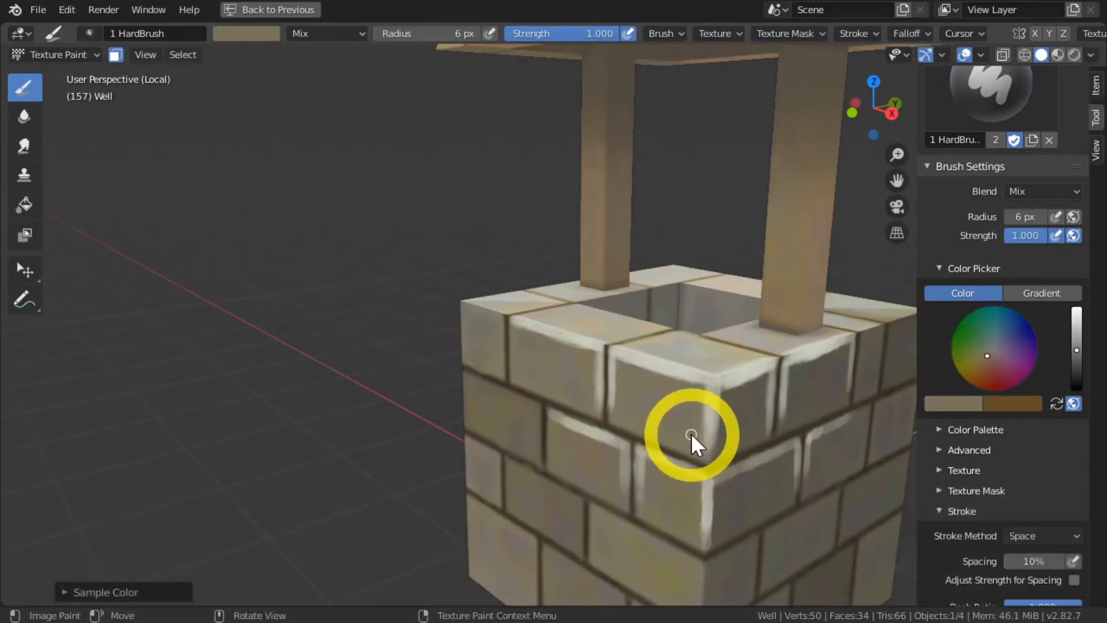
mouse_move(377, 372)
shift+middle_down()
mouse_move(339, 340)
mouse_move(351, 354)
shift+middle_up()
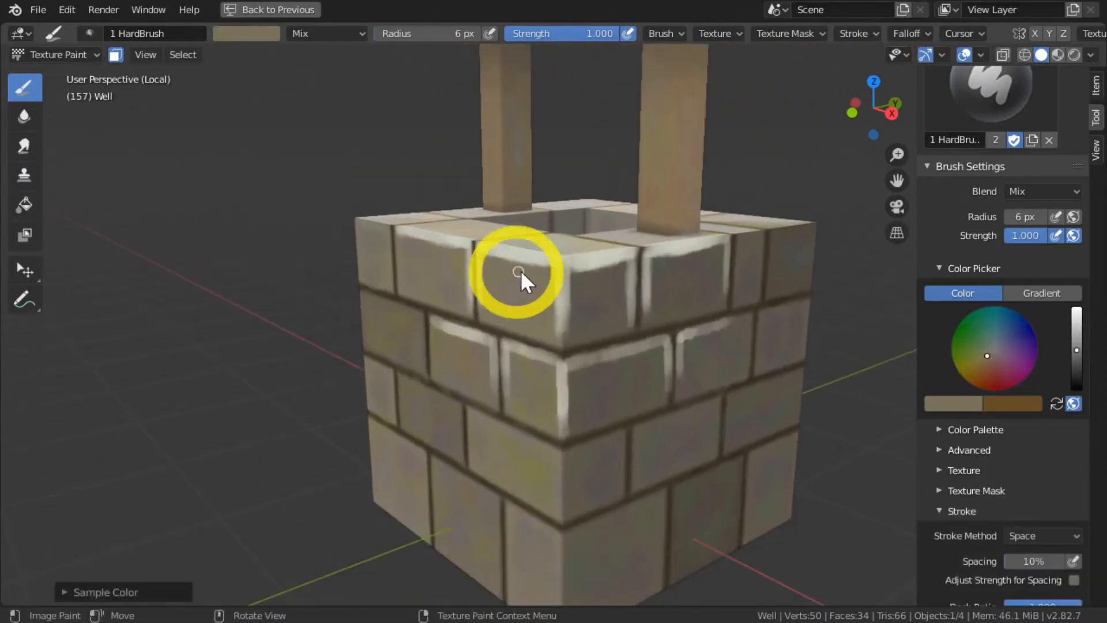
drag(1078, 350, 1078, 357)
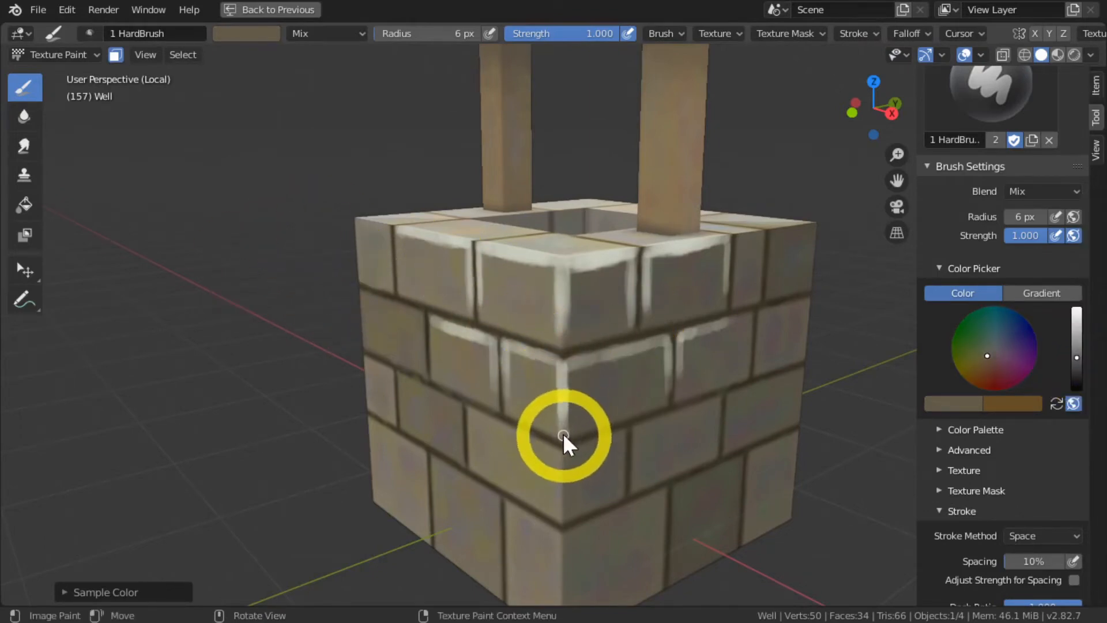
drag(562, 436, 563, 298)
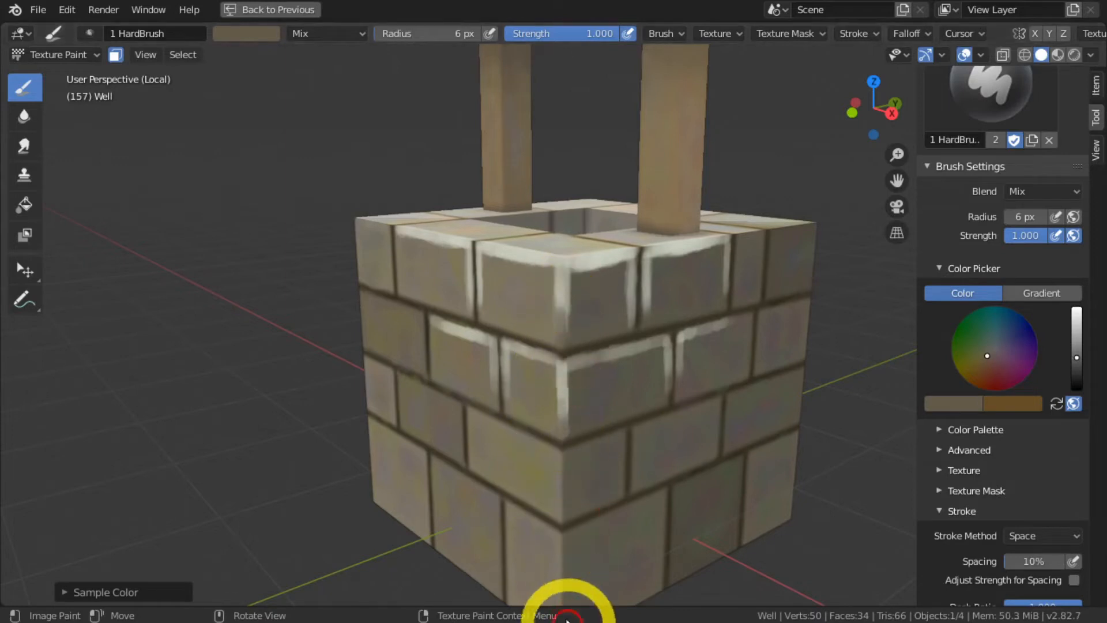
Set the brush to a 7 px radius and 0.750 strength, and fade the lower ends of the corner blocks' highlights
key(bracketright)
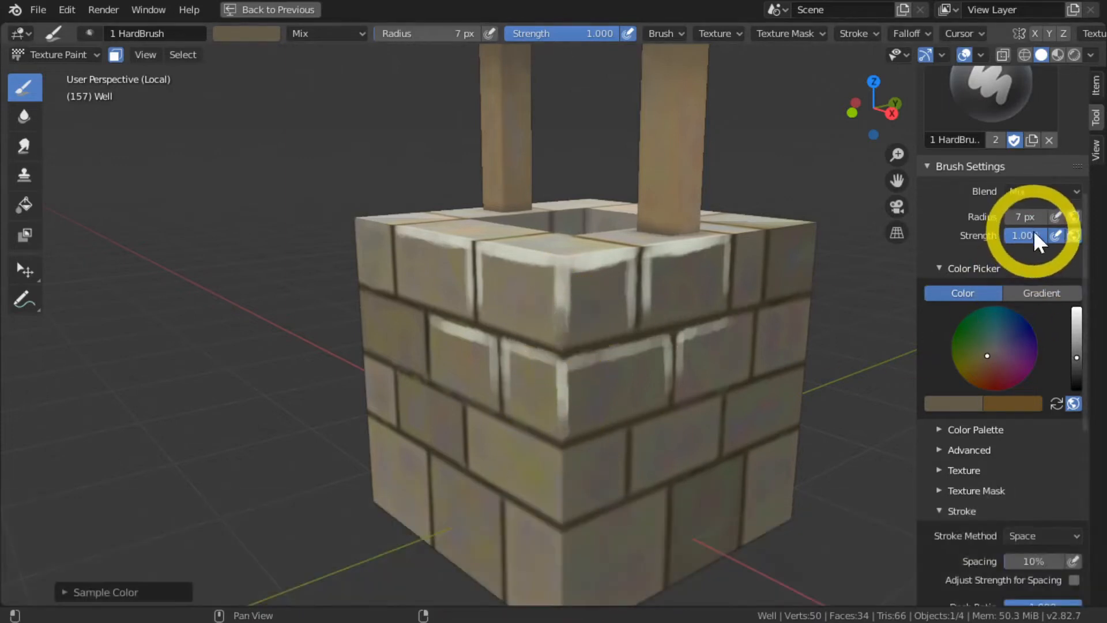
drag(1034, 231, 1022, 237)
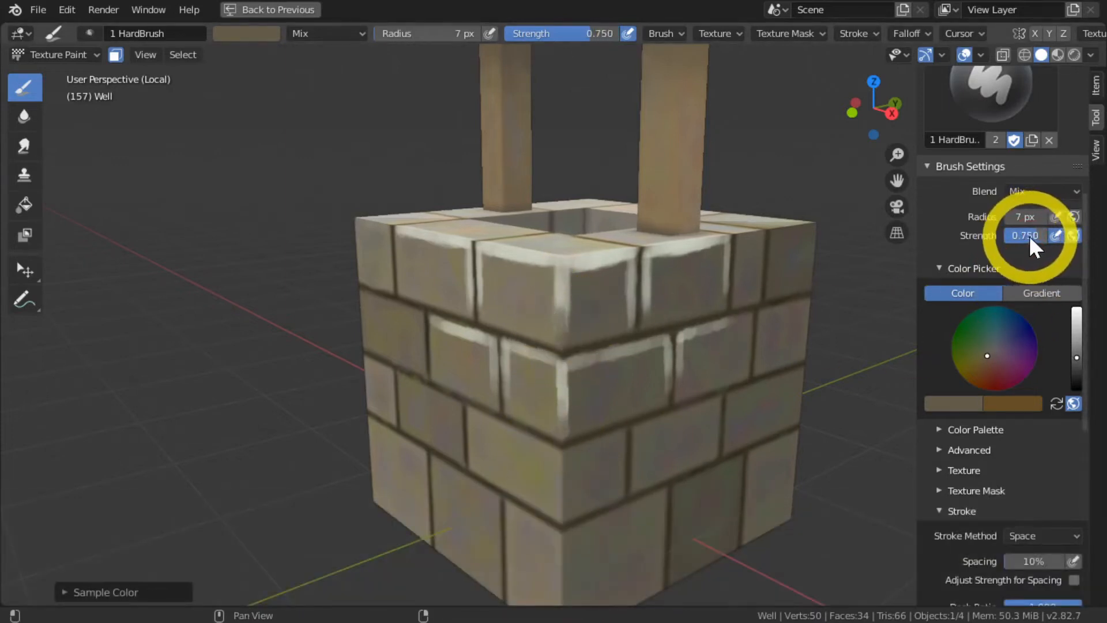
mouse_move(562, 337)
mouse_down()
mouse_move(556, 285)
mouse_move(556, 422)
mouse_move(562, 412)
mouse_move(536, 407)
mouse_up()
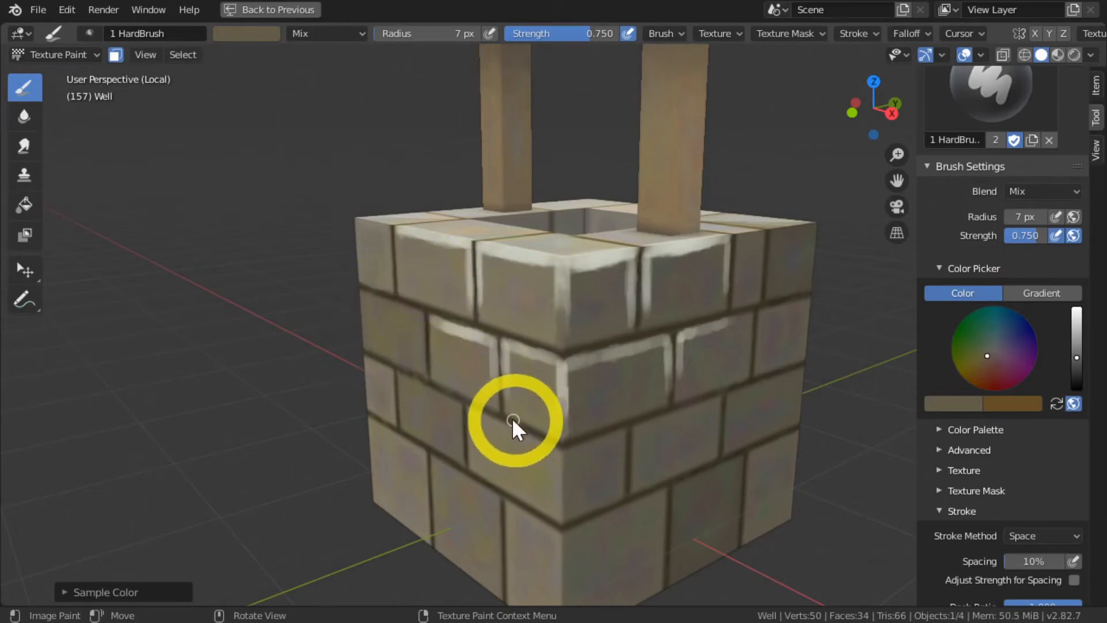
mouse_move(552, 431)
mouse_down()
mouse_move(527, 420)
mouse_move(552, 421)
mouse_up()
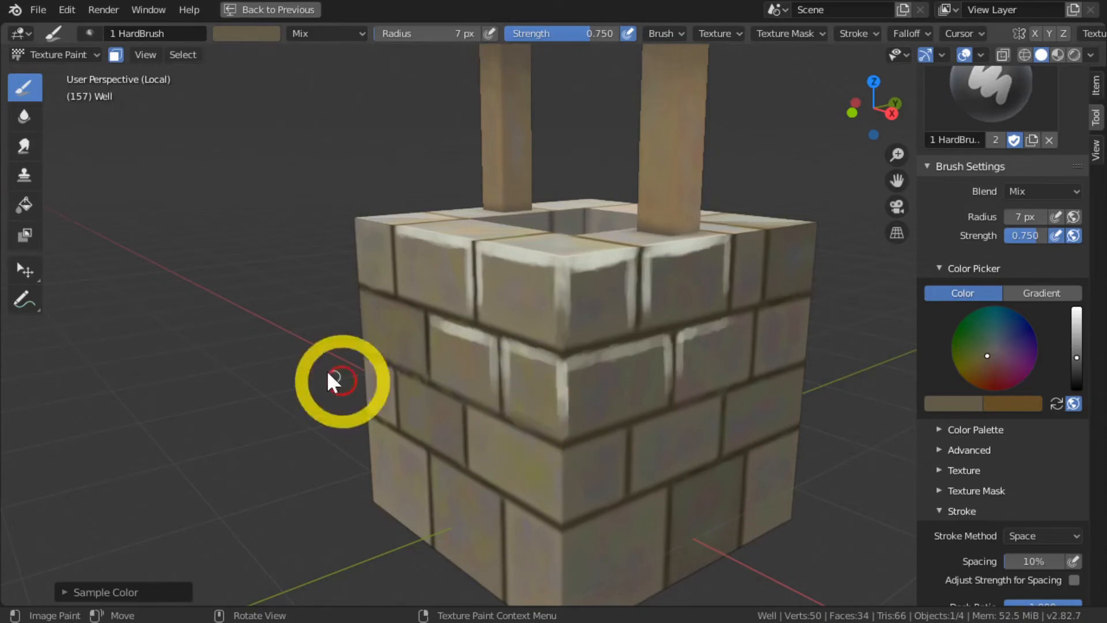
Fade the lower ends of the side-edge highlights on the front face's top-row and second-row blocks
mouse_move(331, 375)
middle_down()
mouse_move(320, 334)
mouse_move(352, 343)
middle_up()
drag(498, 410, 499, 400)
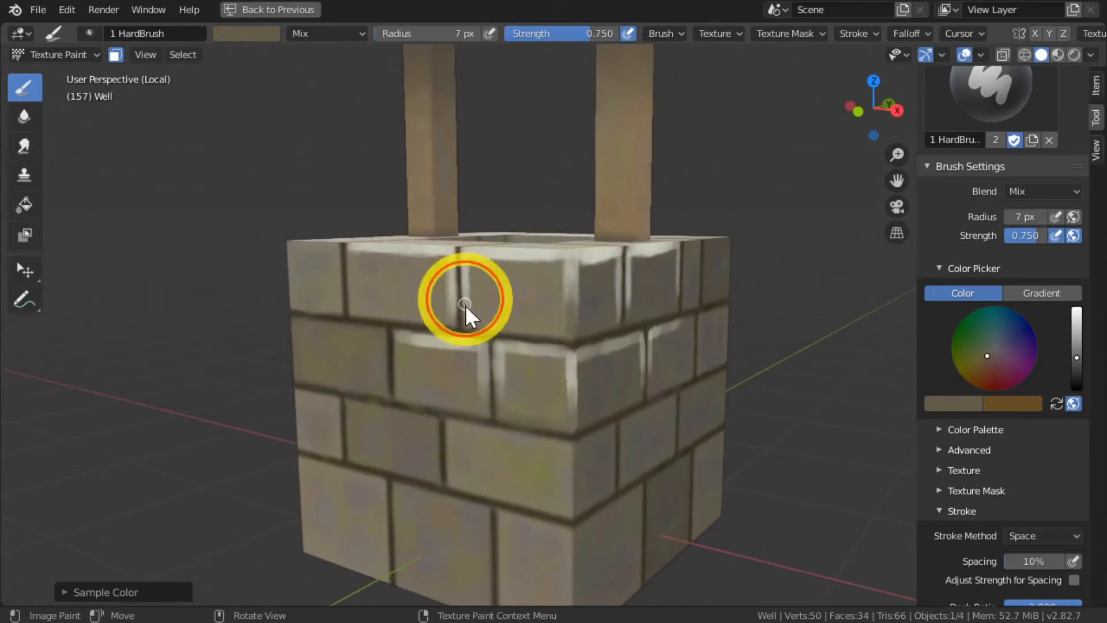
mouse_move(462, 317)
mouse_down()
mouse_move(554, 330)
mouse_move(383, 300)
mouse_move(424, 322)
mouse_move(401, 289)
mouse_move(443, 316)
mouse_move(453, 272)
mouse_move(484, 401)
mouse_move(452, 403)
mouse_move(483, 391)
mouse_move(444, 408)
mouse_move(475, 412)
mouse_move(361, 391)
mouse_move(477, 413)
mouse_move(420, 395)
mouse_up()
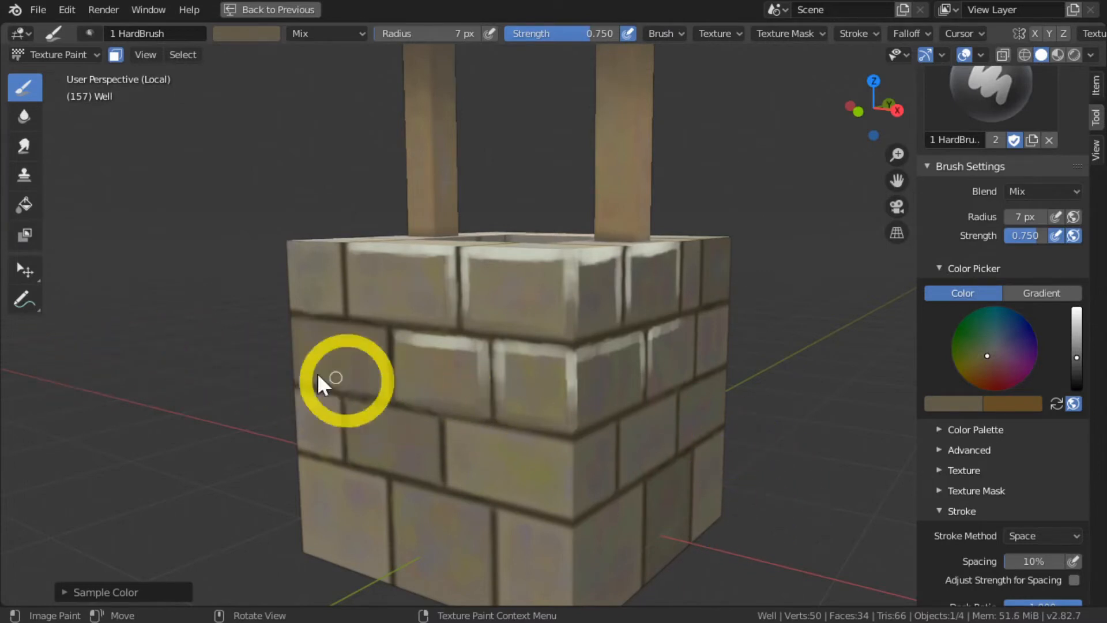
On the adjacent face with the post, fade the lower ends of the top-row blocks' side-edge highlights into the stone
middle_drag(315, 339, 240, 333)
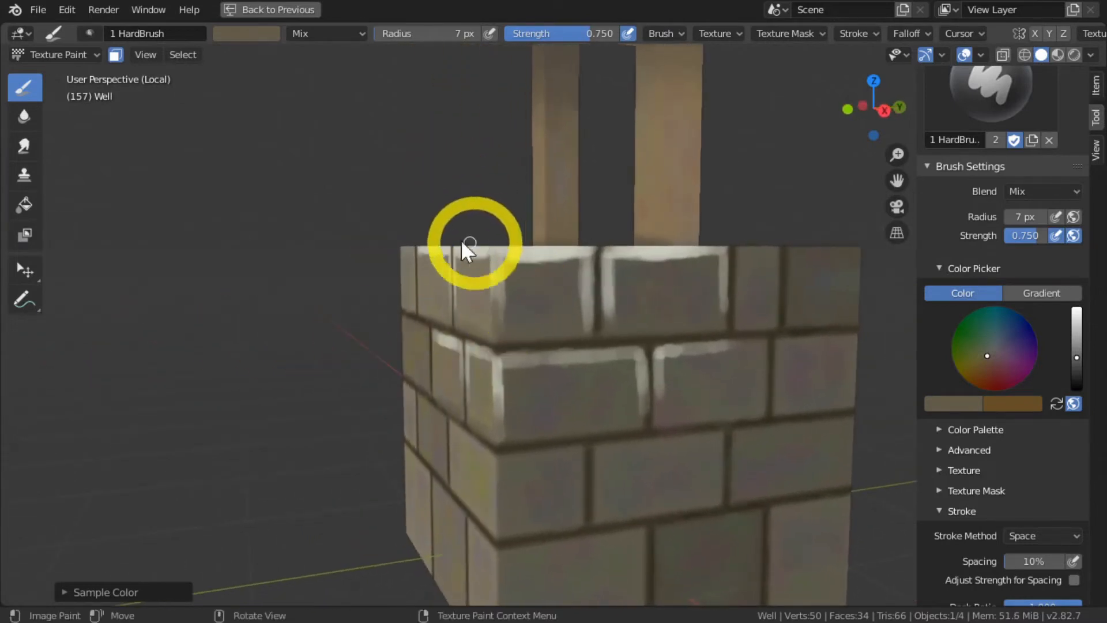
middle_drag(354, 240, 339, 240)
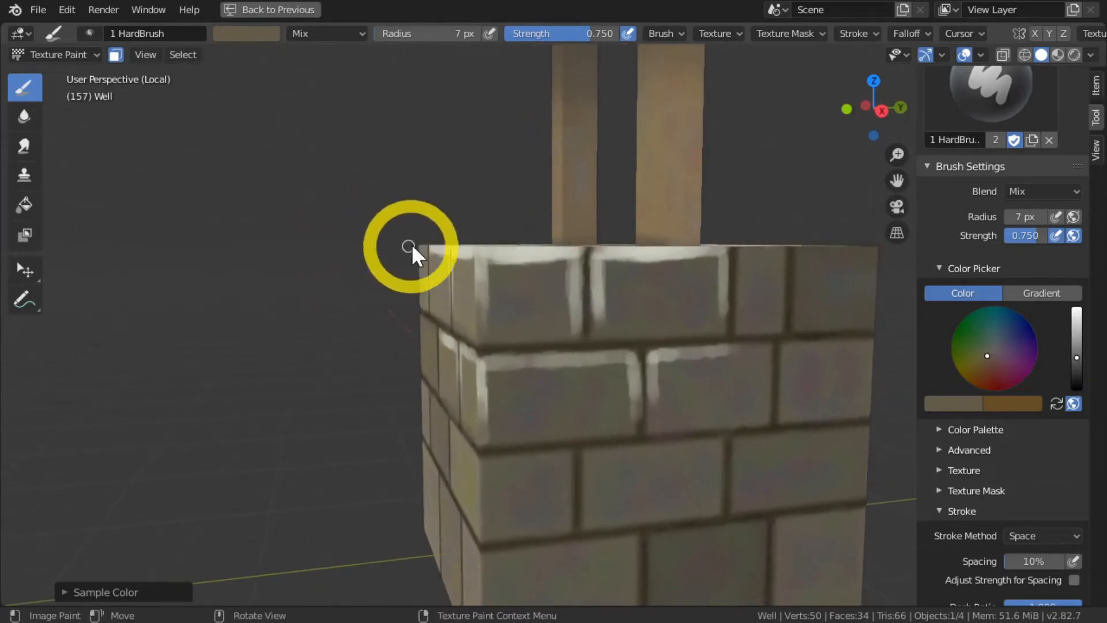
mouse_move(576, 337)
mouse_down()
mouse_move(580, 290)
mouse_move(576, 315)
mouse_move(582, 302)
mouse_up()
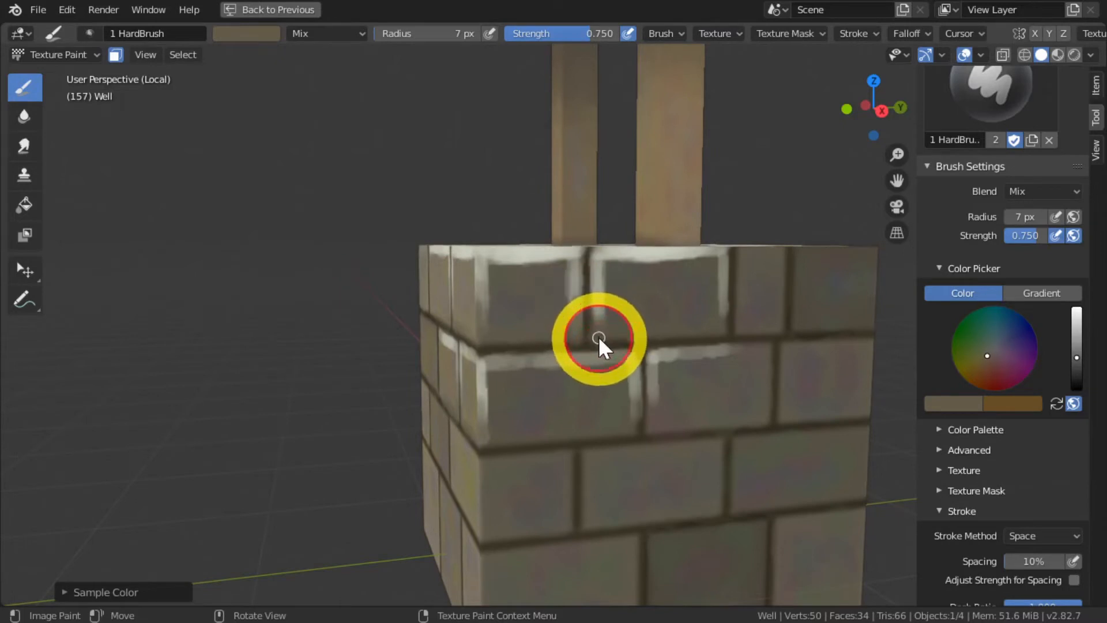
drag(598, 339, 599, 283)
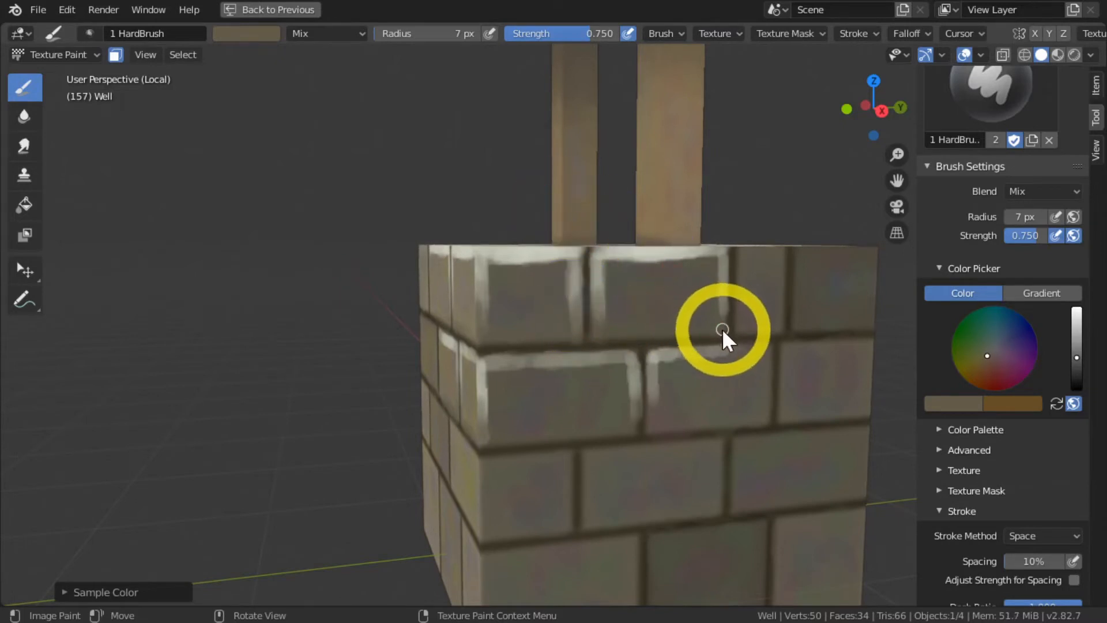
mouse_move(724, 331)
mouse_down()
mouse_move(725, 269)
mouse_move(724, 312)
mouse_up()
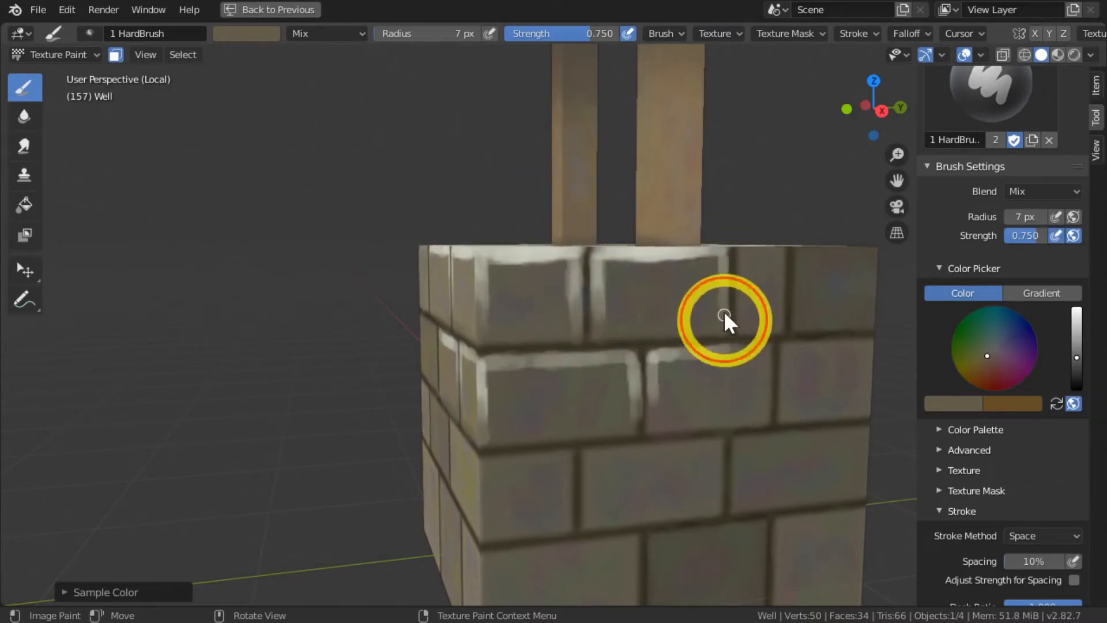
mouse_move(442, 293)
mouse_down()
mouse_move(479, 338)
mouse_move(483, 272)
mouse_move(562, 338)
mouse_move(565, 288)
mouse_up()
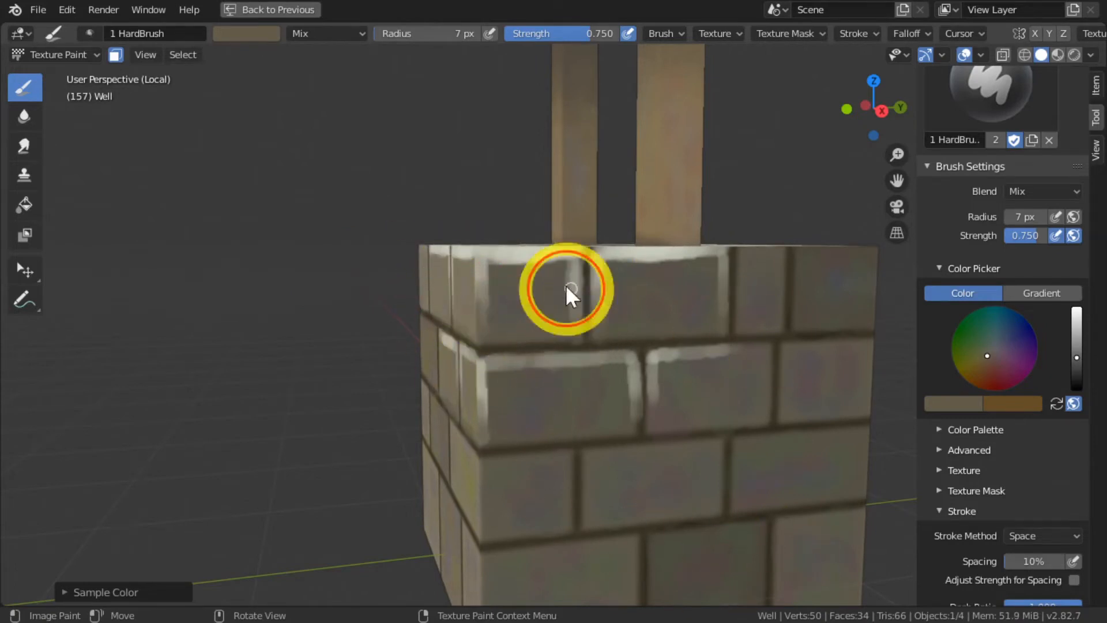
mouse_move(445, 331)
mouse_down()
mouse_move(519, 351)
mouse_move(484, 343)
mouse_move(709, 335)
mouse_move(615, 334)
mouse_move(677, 336)
mouse_up()
click(818, 387)
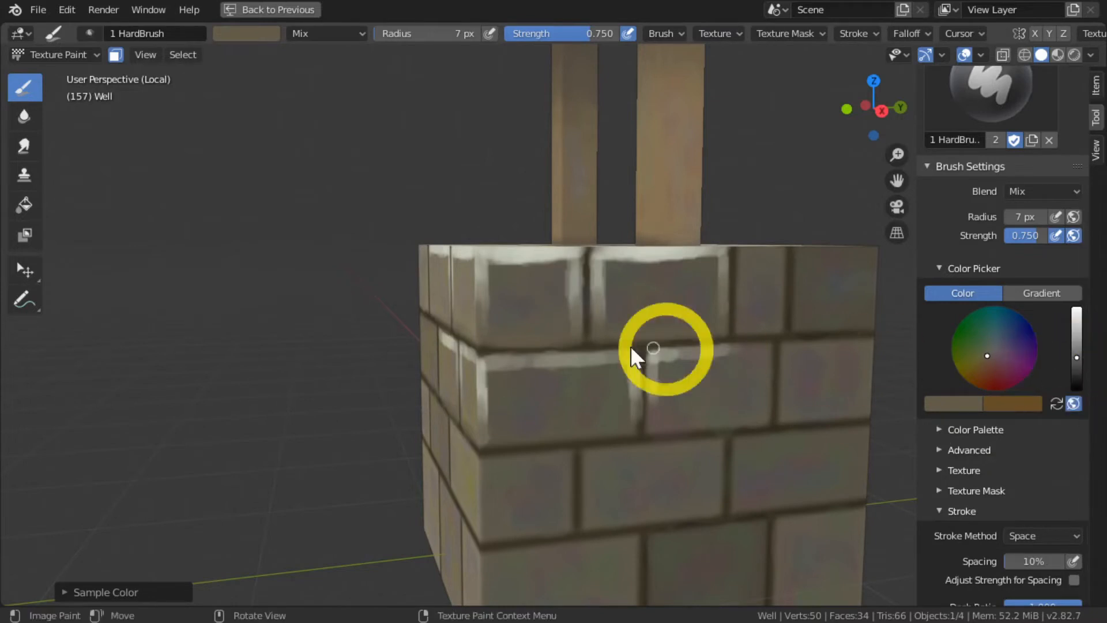
Sample the stone colour on the adjacent face, darken it slightly, and shade the lower edges of the top-row and second-row blocks
key(s)
drag(1077, 361, 1078, 366)
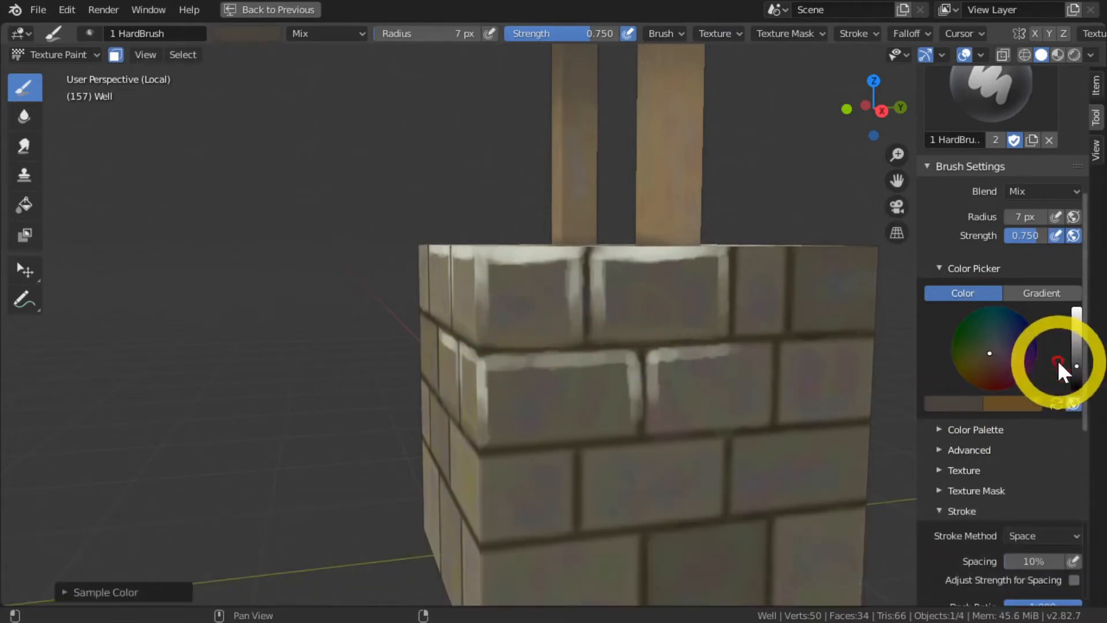
mouse_move(492, 340)
mouse_down()
mouse_move(722, 331)
mouse_move(611, 336)
mouse_move(708, 339)
mouse_move(623, 344)
mouse_move(571, 321)
mouse_move(601, 305)
mouse_move(663, 318)
mouse_move(726, 286)
mouse_move(641, 434)
mouse_move(652, 422)
mouse_move(657, 438)
mouse_move(652, 407)
mouse_move(634, 421)
mouse_up()
click(67, 437)
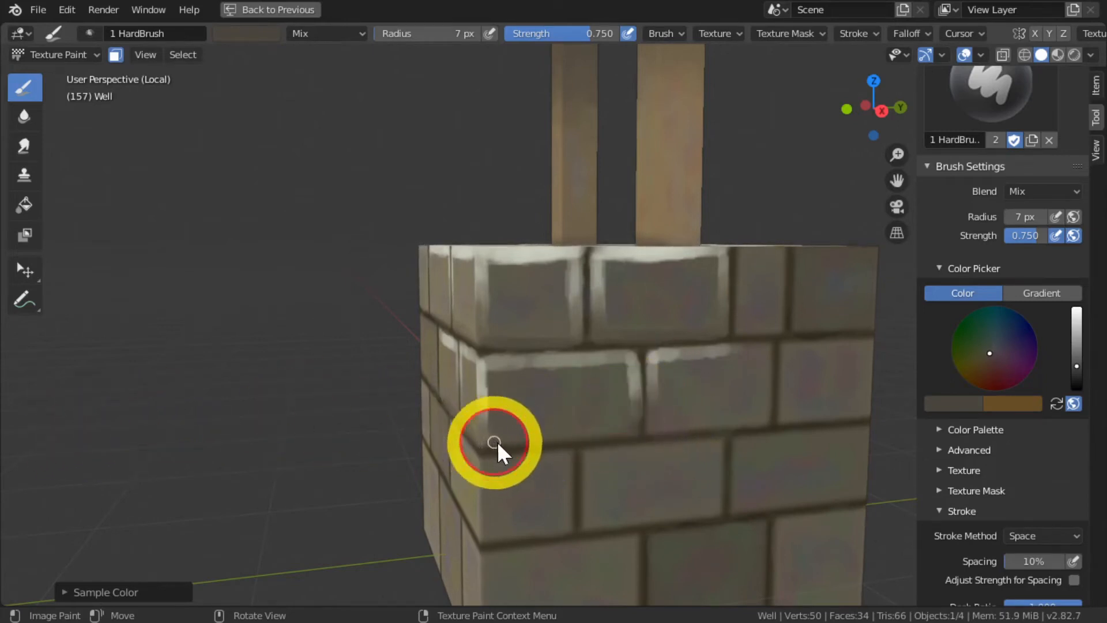
mouse_move(498, 441)
mouse_down()
mouse_move(633, 431)
mouse_move(223, 422)
mouse_move(766, 428)
mouse_move(40, 428)
mouse_up()
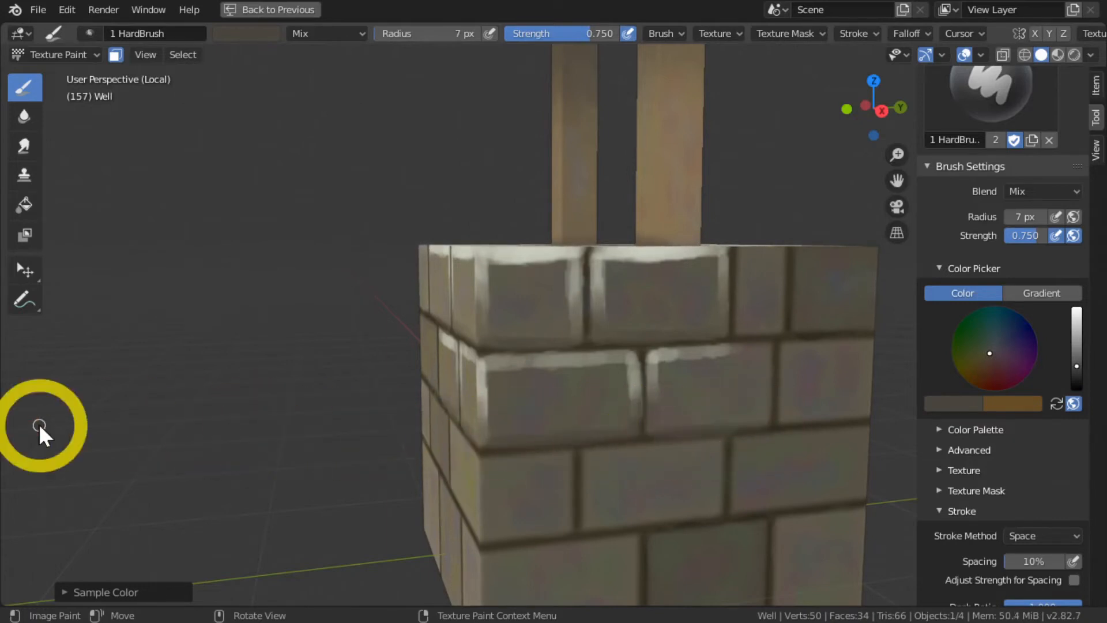
mouse_move(664, 375)
mouse_down()
mouse_move(660, 391)
mouse_move(484, 503)
mouse_up()
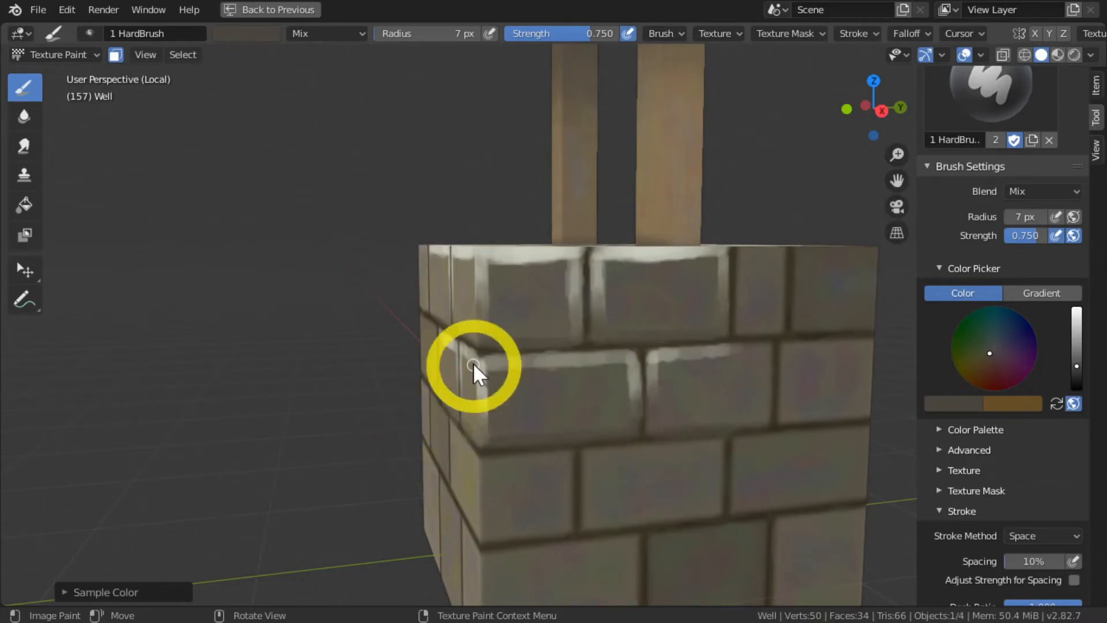
Sample the stone and highlight colours from the wall face and touch up the side-edge highlights on its top-row and second-row blocks
middle_drag(475, 371, 434, 366)
scroll(433, 366, down, 4)
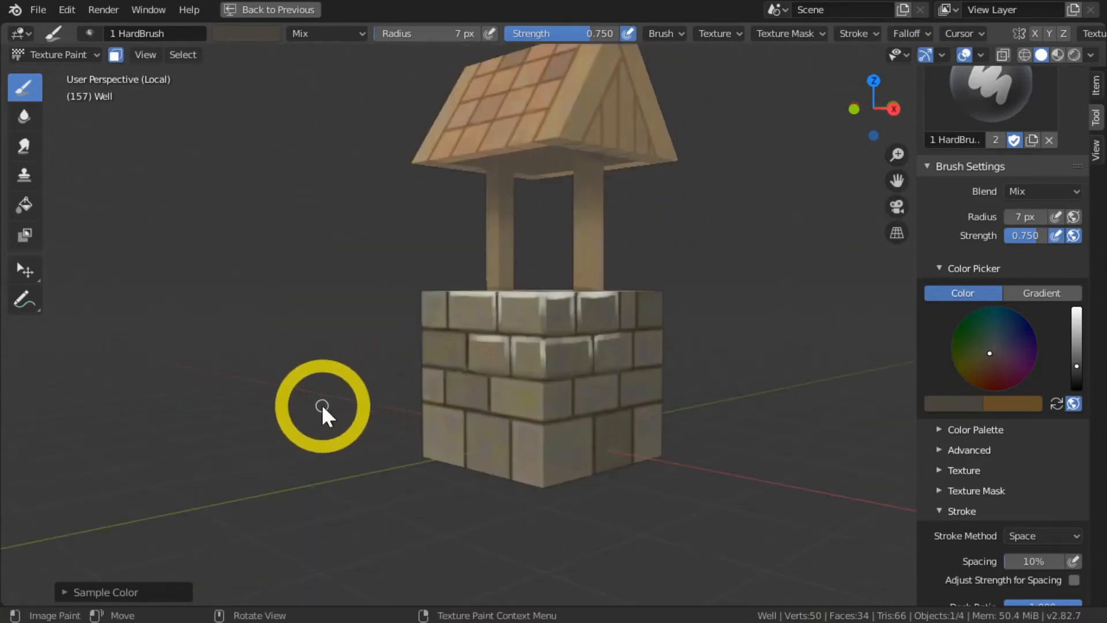
scroll(321, 404, up, 4)
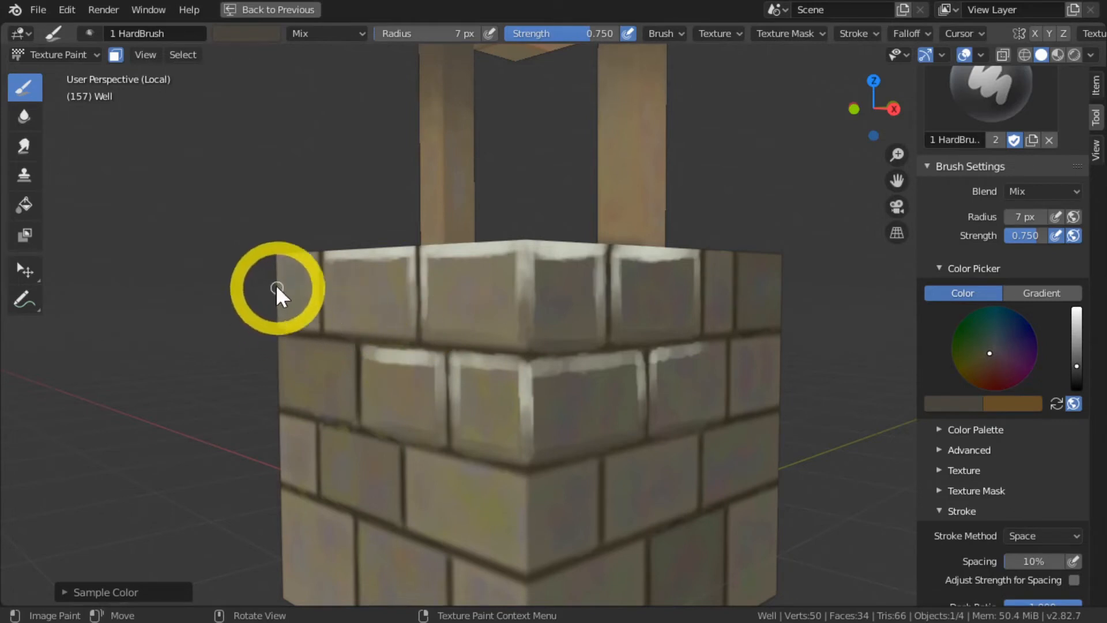
mouse_move(214, 304)
shift+middle_down()
mouse_move(227, 303)
mouse_move(234, 274)
mouse_move(291, 274)
shift+middle_up()
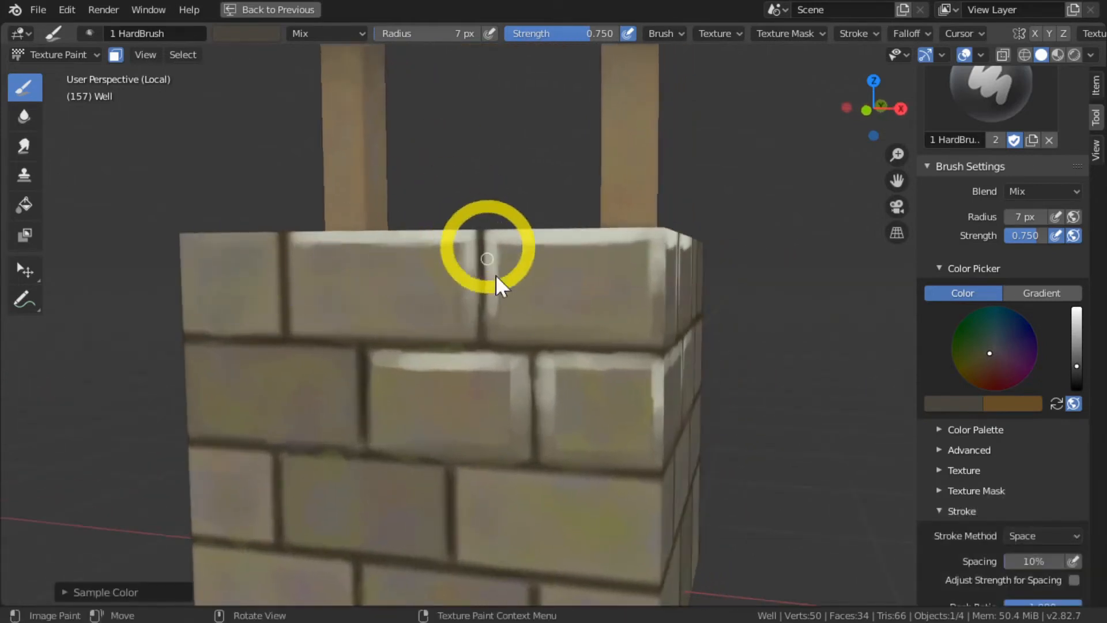
key(s)
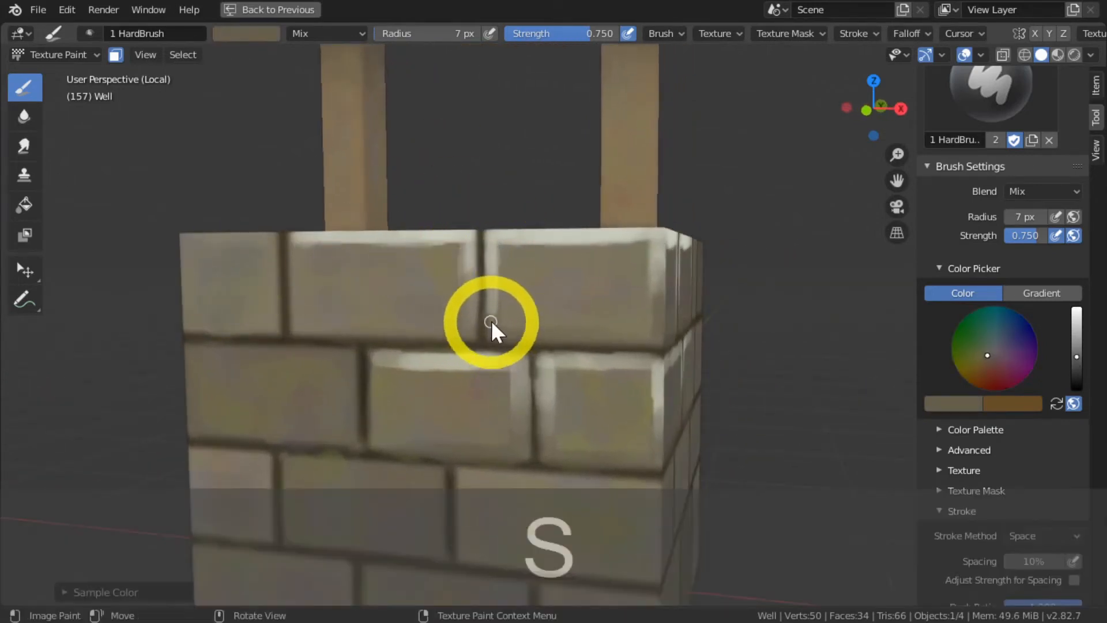
key(s)
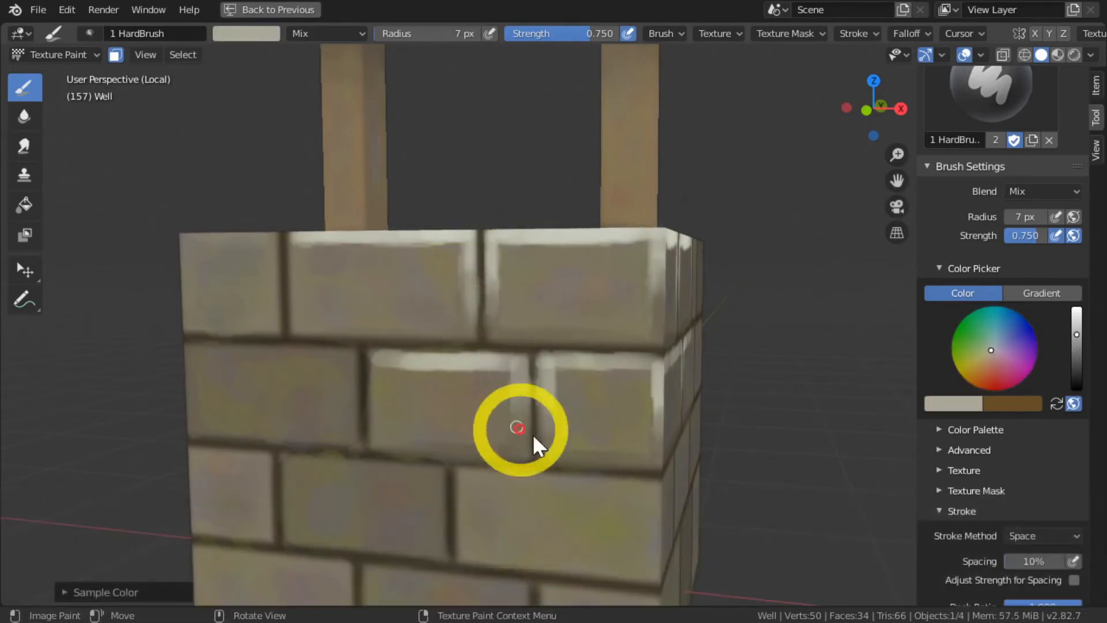
Darken the sampled colour and shade the lower edges of the face's top-row and second-row blocks
click(1076, 347)
drag(1076, 351, 1076, 356)
mouse_move(465, 326)
mouse_down()
mouse_move(451, 343)
mouse_move(386, 343)
mouse_move(460, 340)
mouse_move(307, 327)
mouse_up()
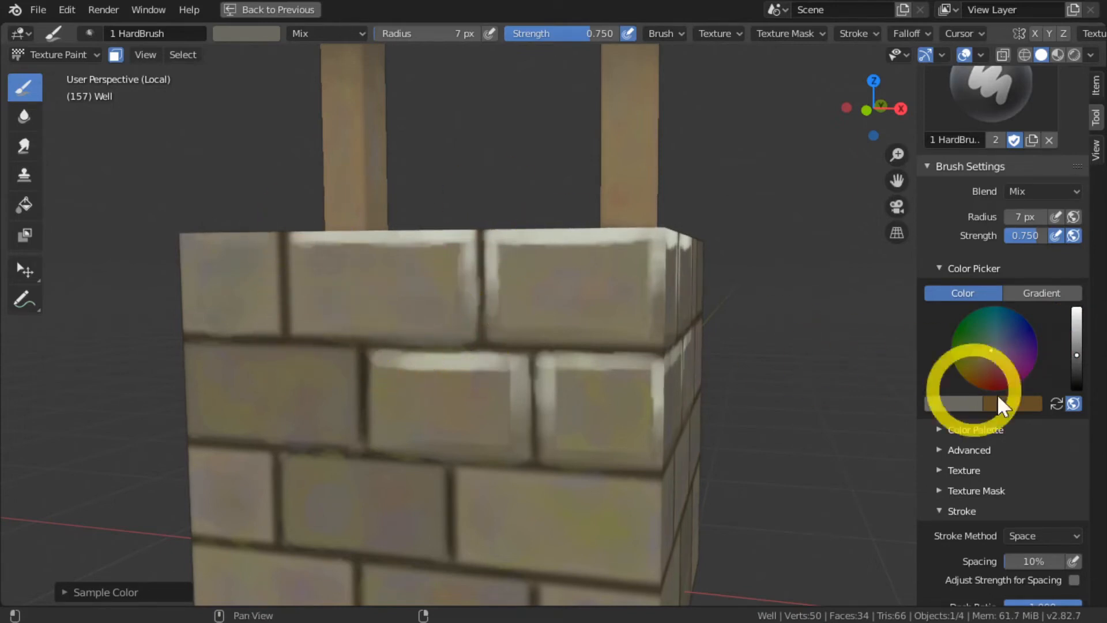
drag(1077, 355, 1076, 360)
mouse_move(331, 337)
mouse_down()
mouse_move(458, 339)
mouse_move(155, 345)
mouse_up()
drag(464, 339, 325, 425)
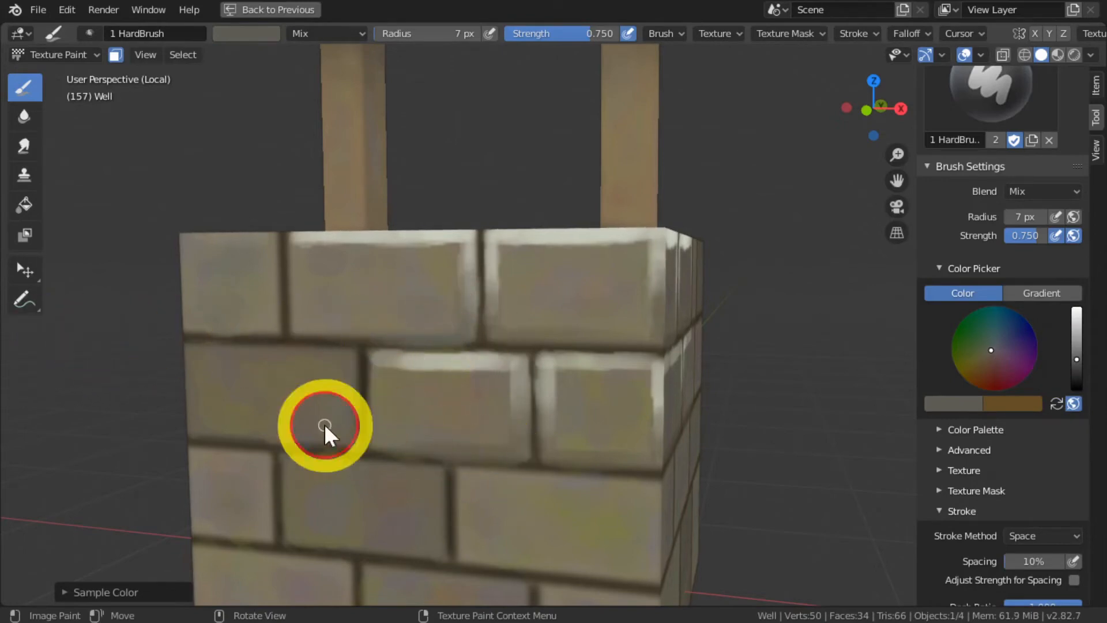
Hide the brush settings and examine the highlighted corner blocks of the well from above
key(n)
middle_drag(503, 312, 494, 310)
middle_drag(325, 300, 266, 350)
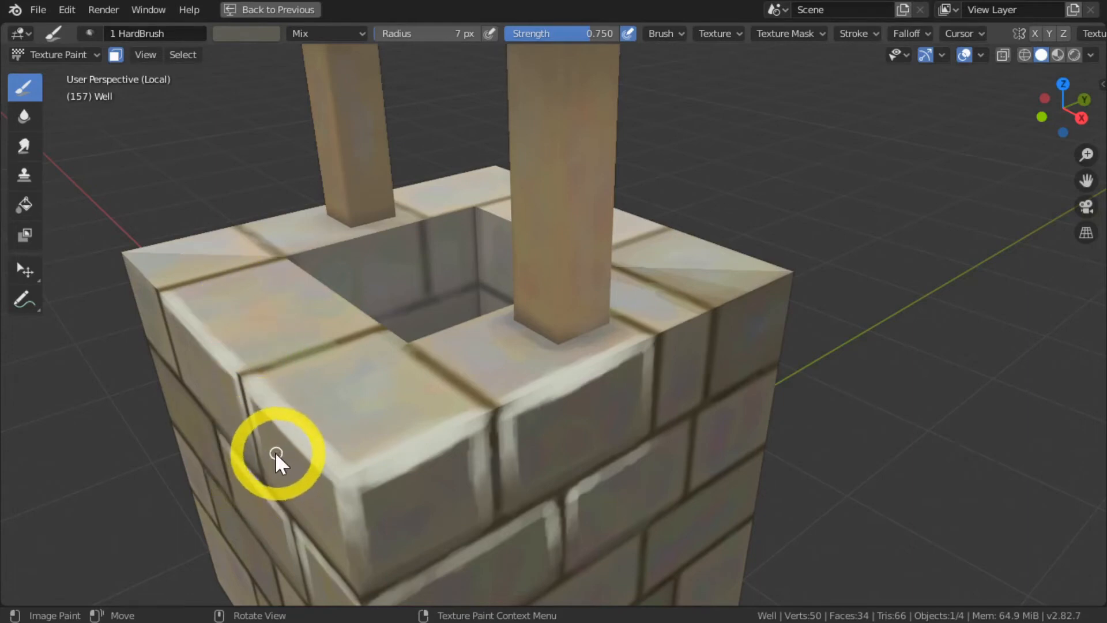
mouse_move(274, 423)
shift+middle_down()
mouse_move(259, 415)
mouse_move(274, 404)
mouse_move(269, 417)
shift+middle_up()
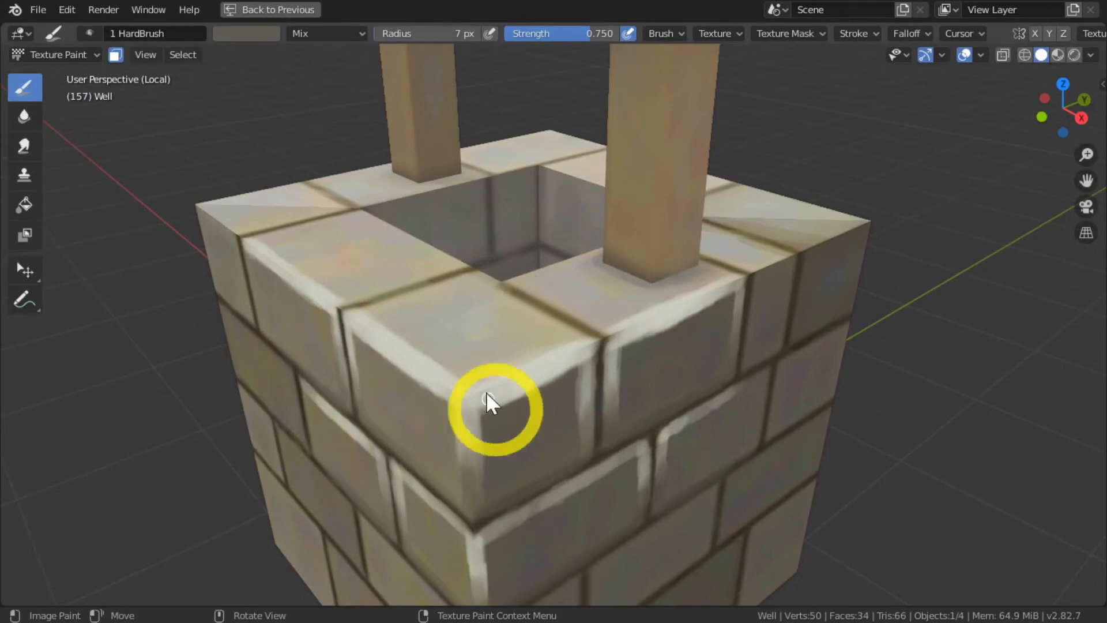
Restore the full layout, show the well's material settings and set the T_Well6_BC.png texture interpolation to Closest
click(252, 12)
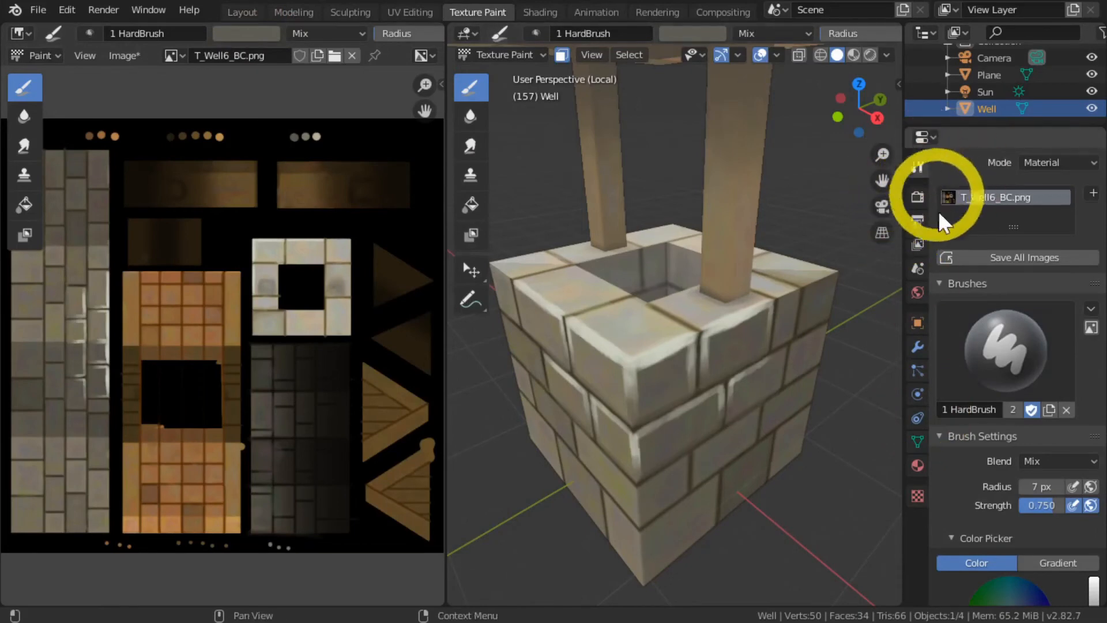
click(918, 466)
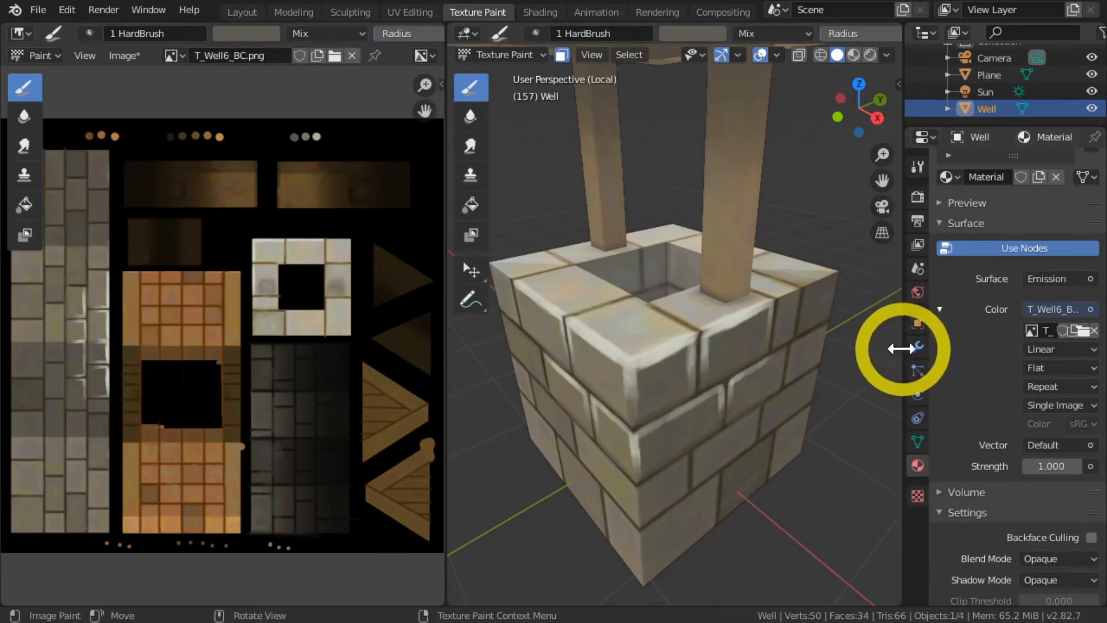
drag(901, 351, 685, 365)
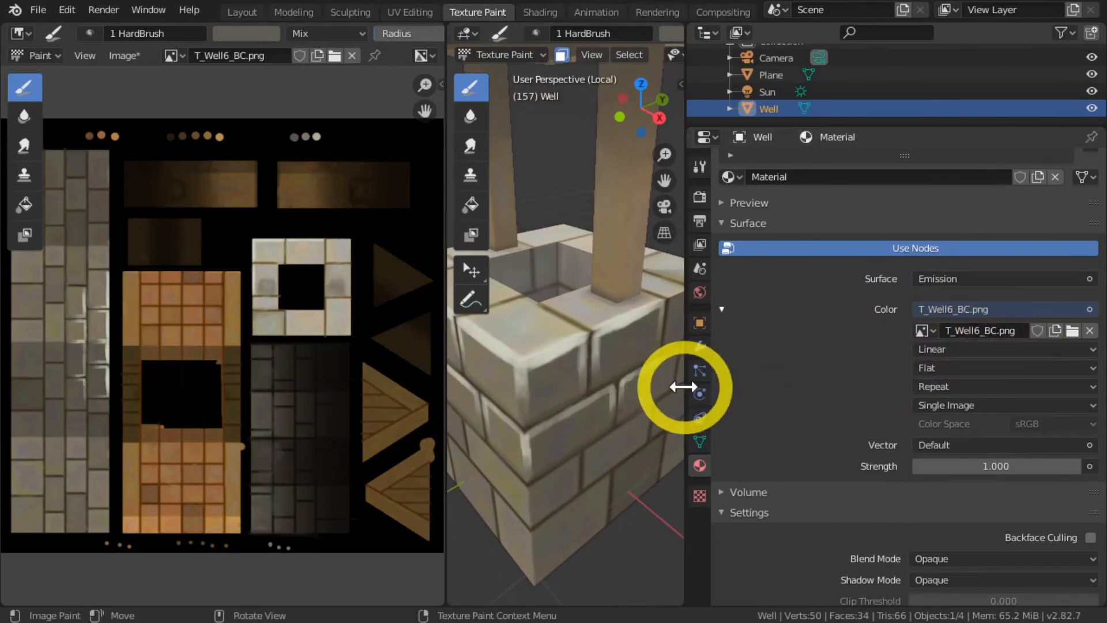
drag(685, 388, 791, 391)
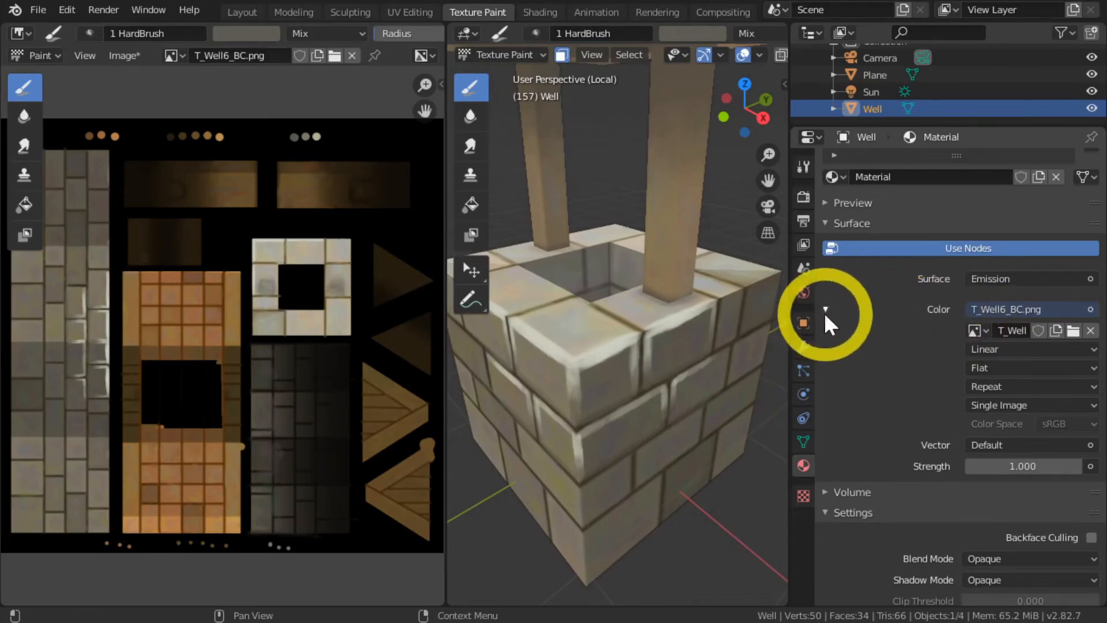
click(973, 349)
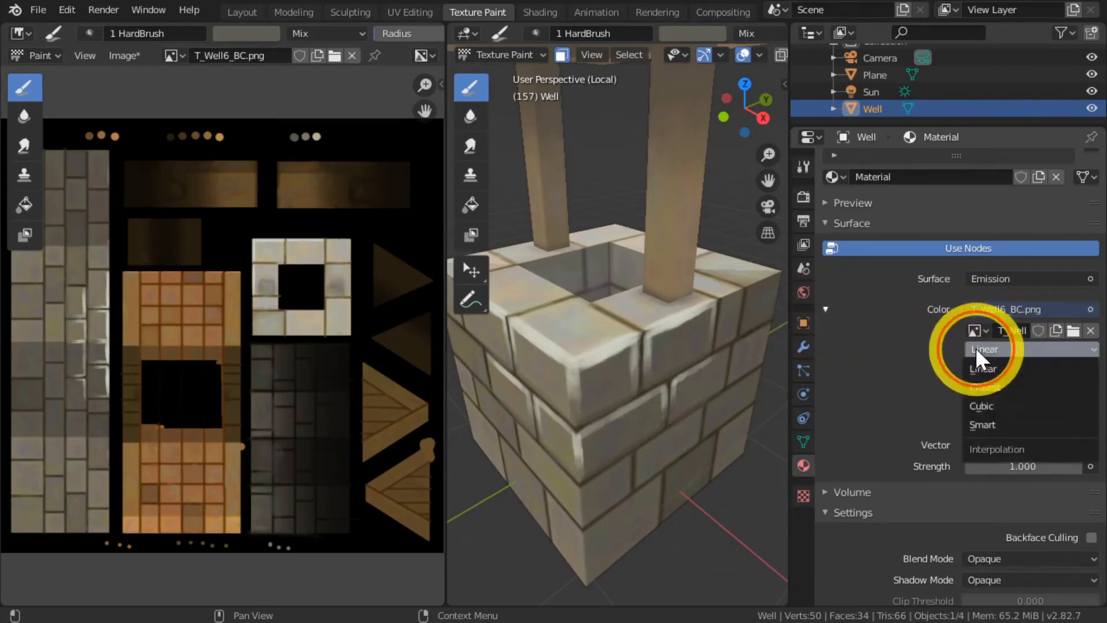
click(978, 388)
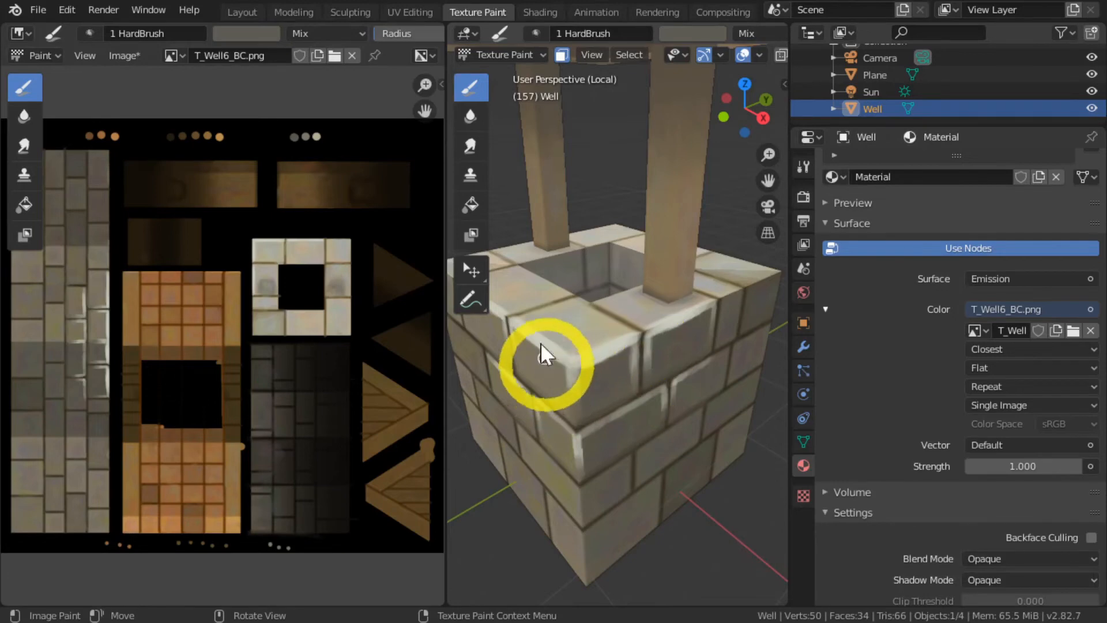
Open the Viewport preferences and set the texture Limit Size to 512
click(72, 9)
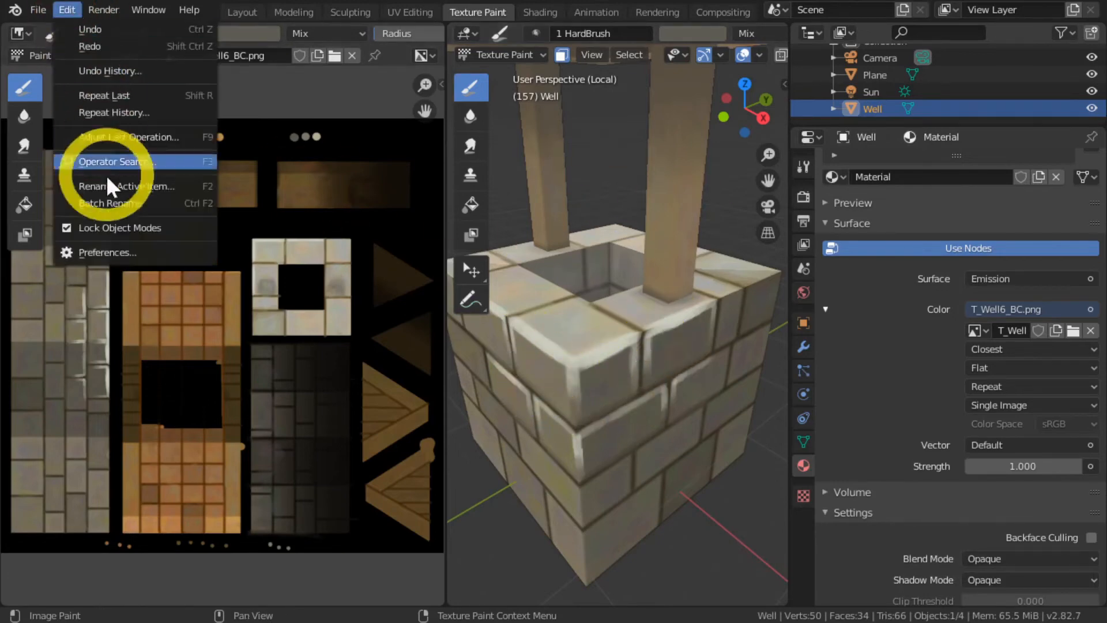
click(112, 251)
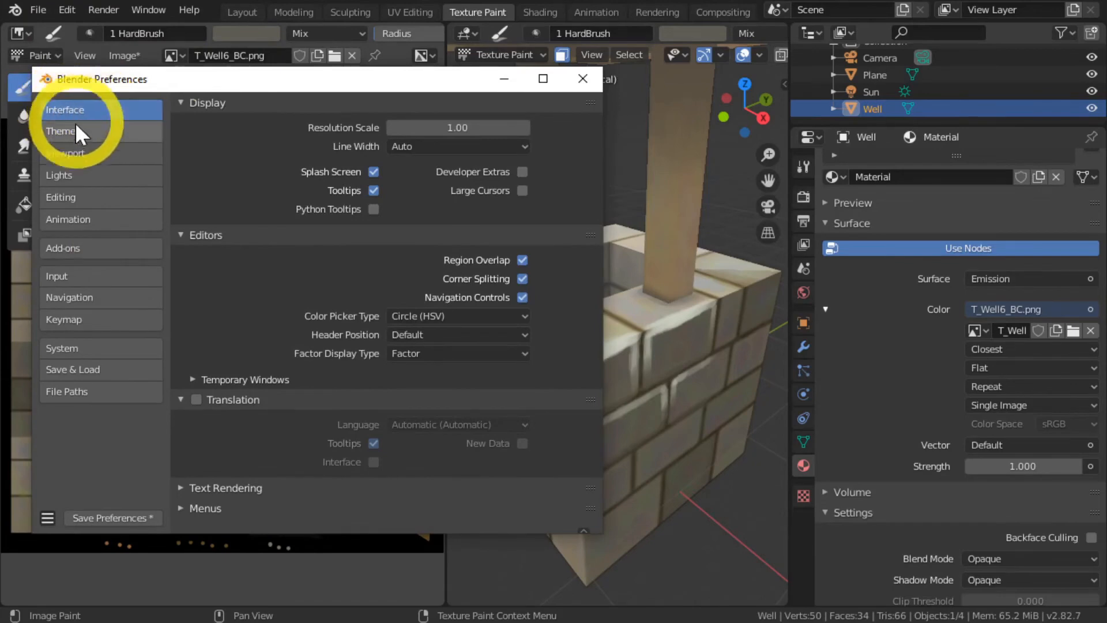
click(89, 154)
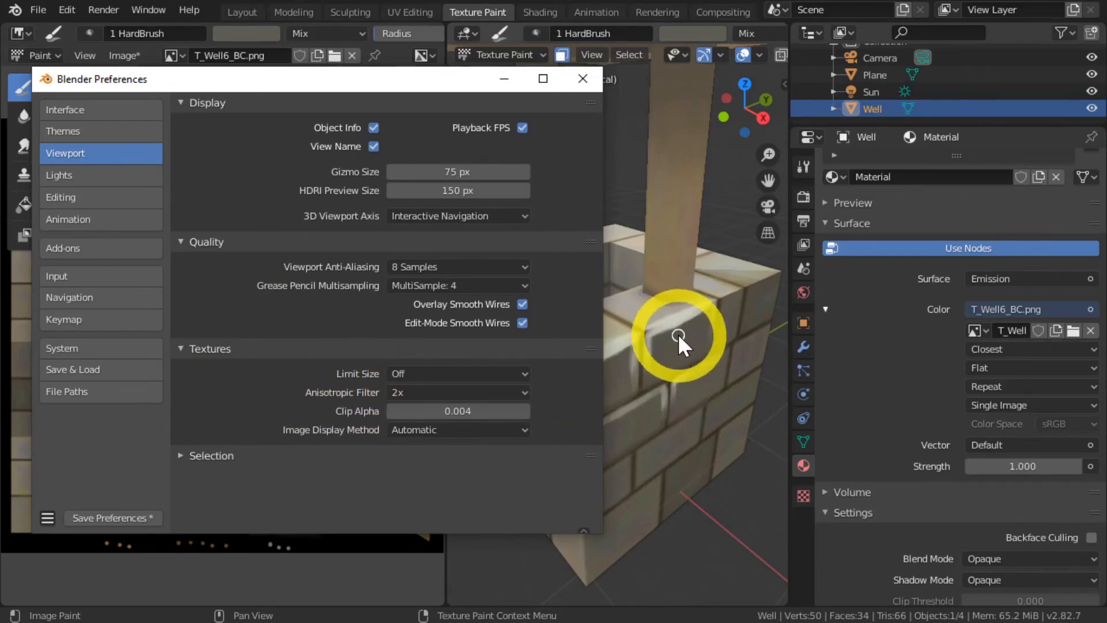
drag(236, 81, 239, 144)
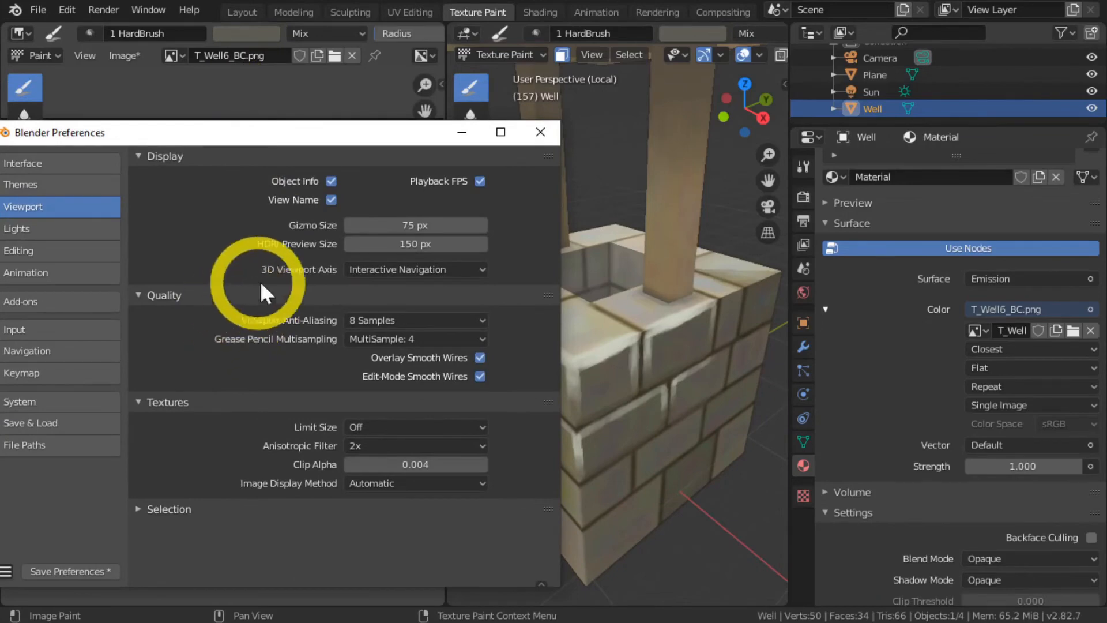
click(366, 426)
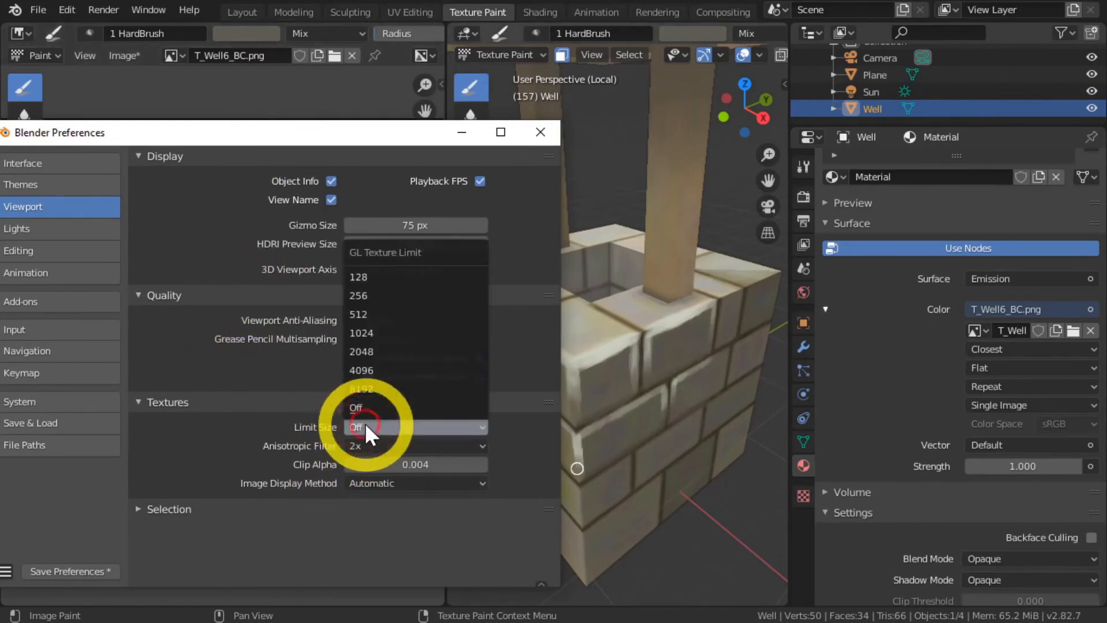
click(371, 316)
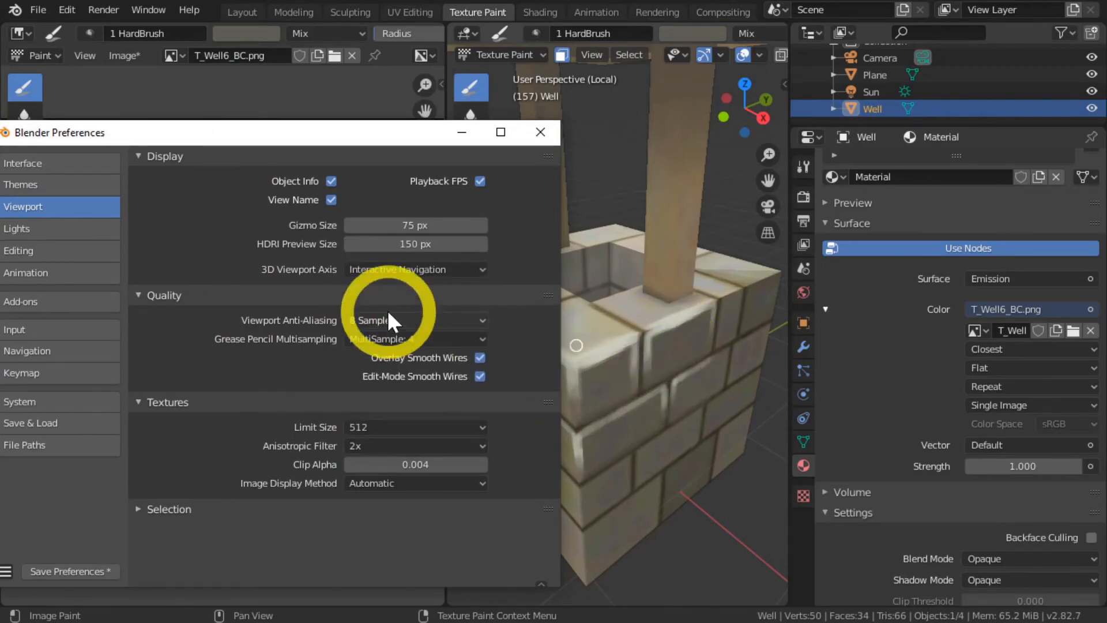
Lower the texture Limit Size to 128 and compare the whole well with its flat texture image
click(372, 427)
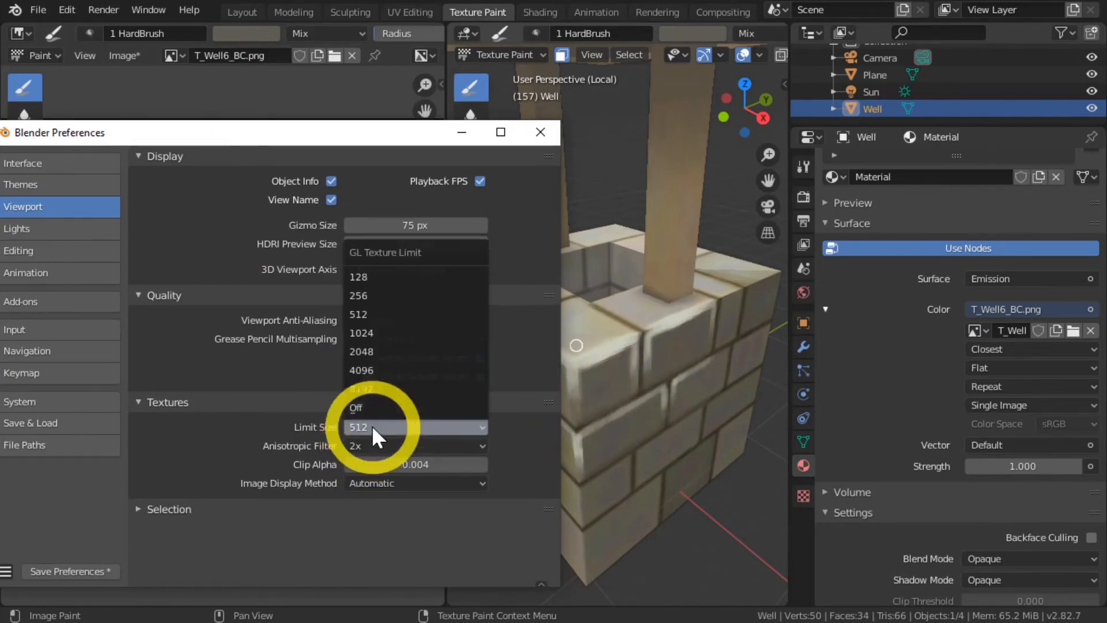
click(364, 279)
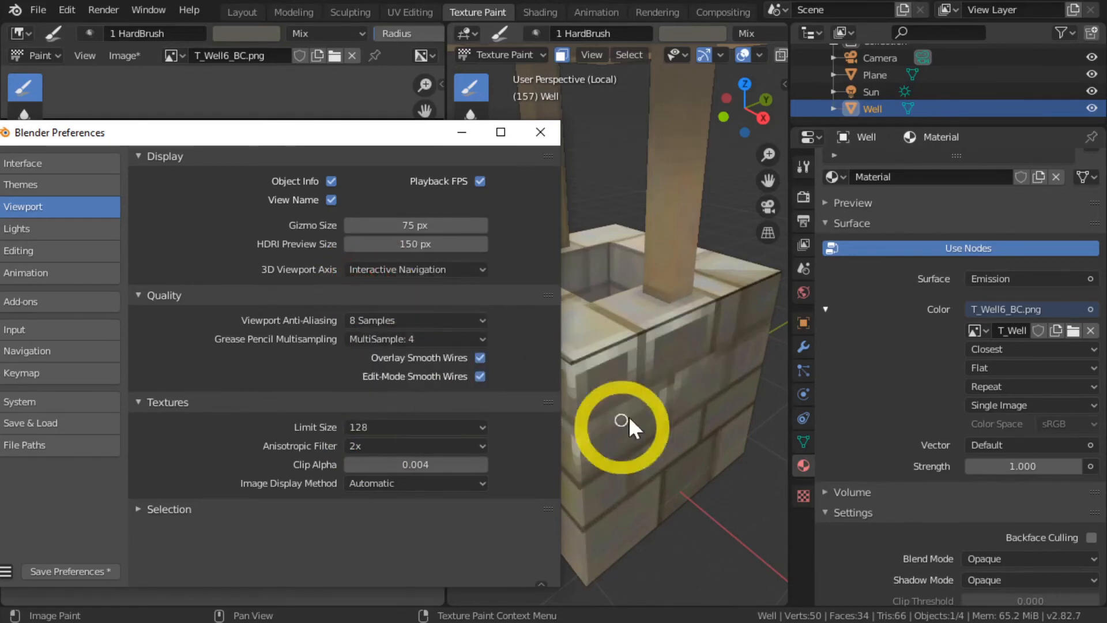
scroll(670, 379, down, 8)
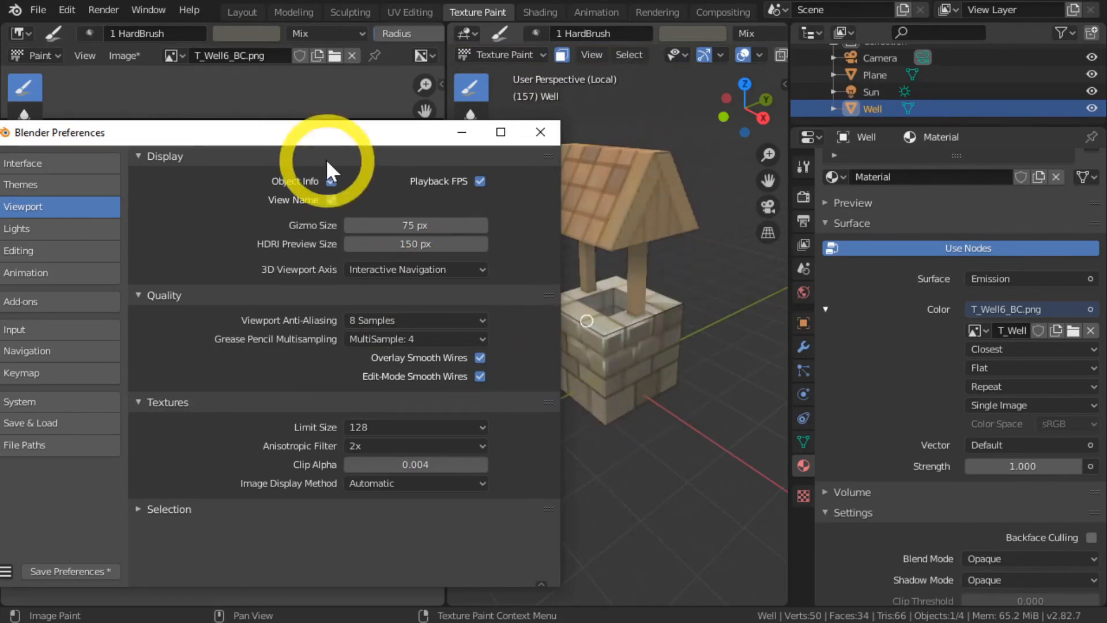
drag(322, 143, 722, 384)
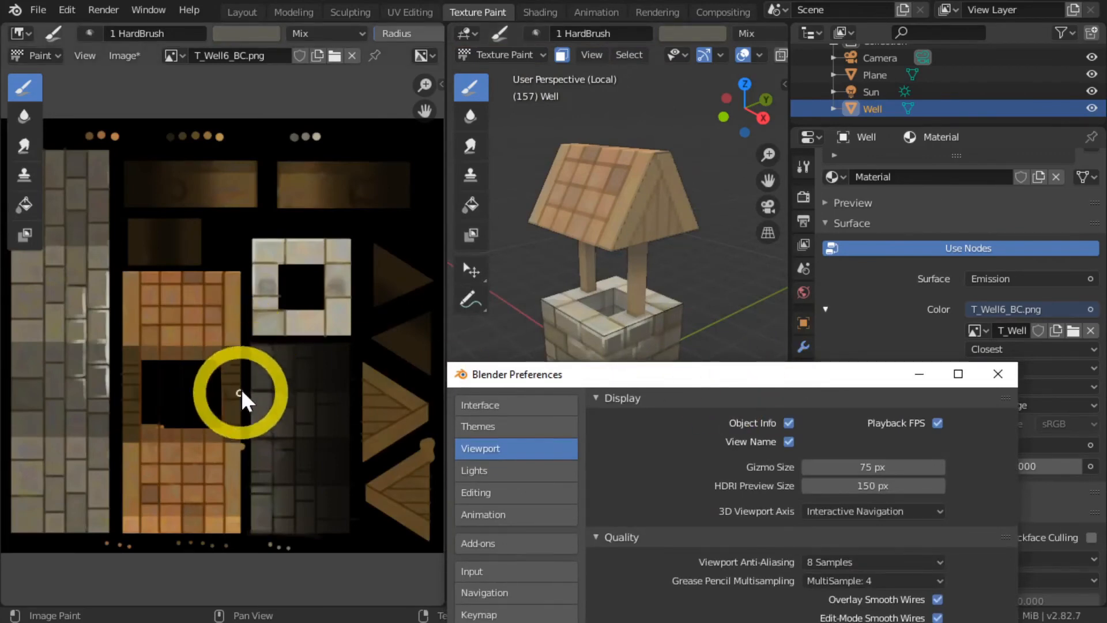
drag(717, 375, 185, 113)
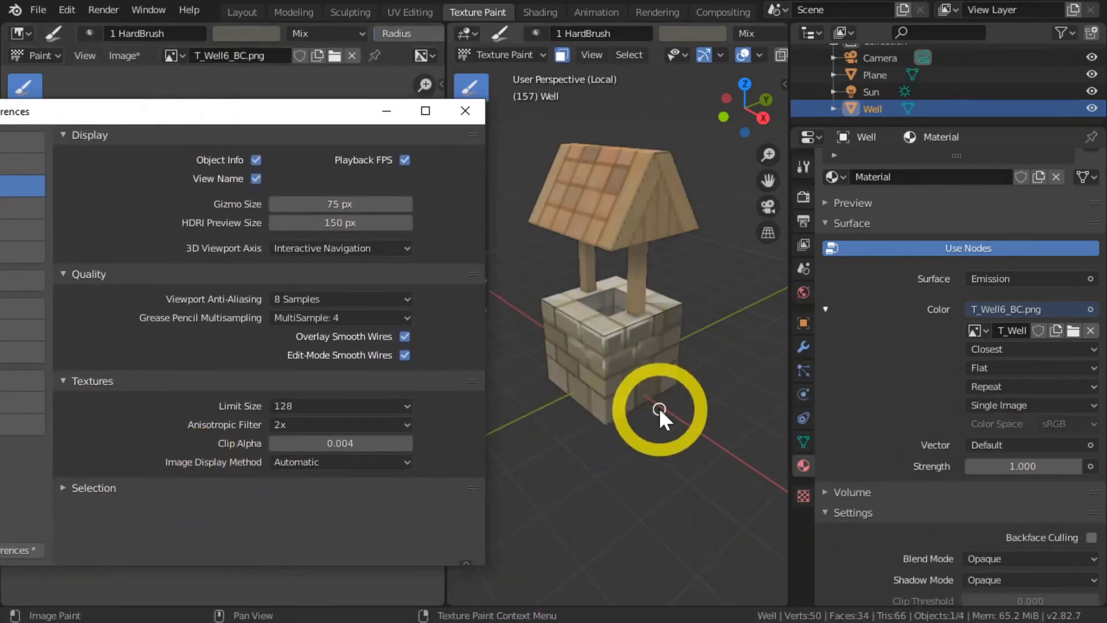
Raise the texture Limit Size back to 512 and examine the stone blocks up close
scroll(660, 407, up, 5)
click(297, 407)
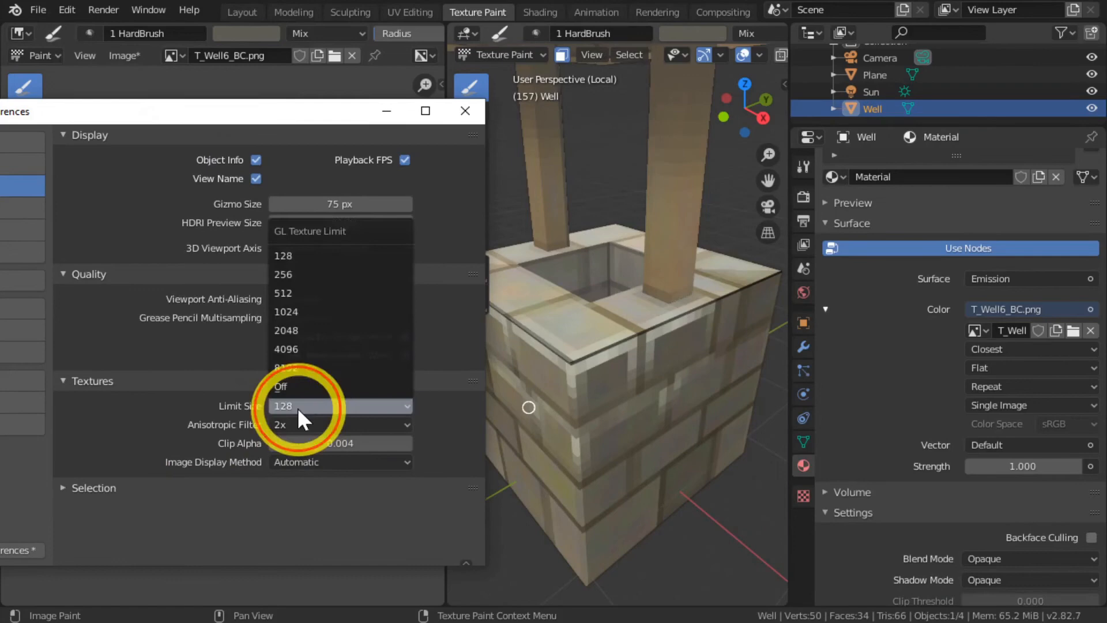
click(303, 291)
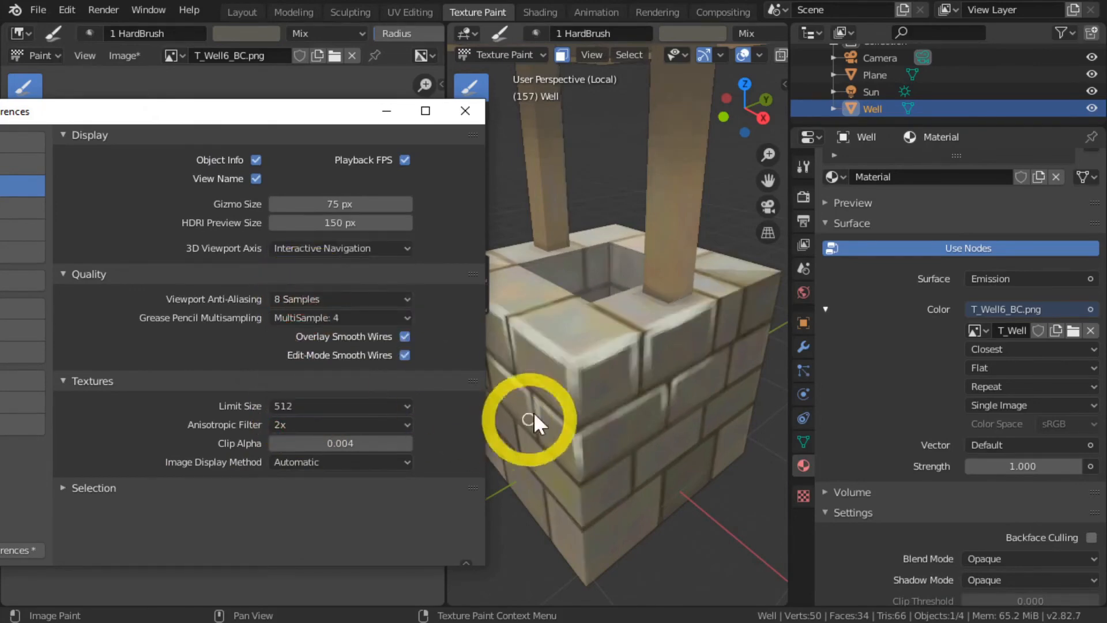
middle_drag(534, 412, 608, 410)
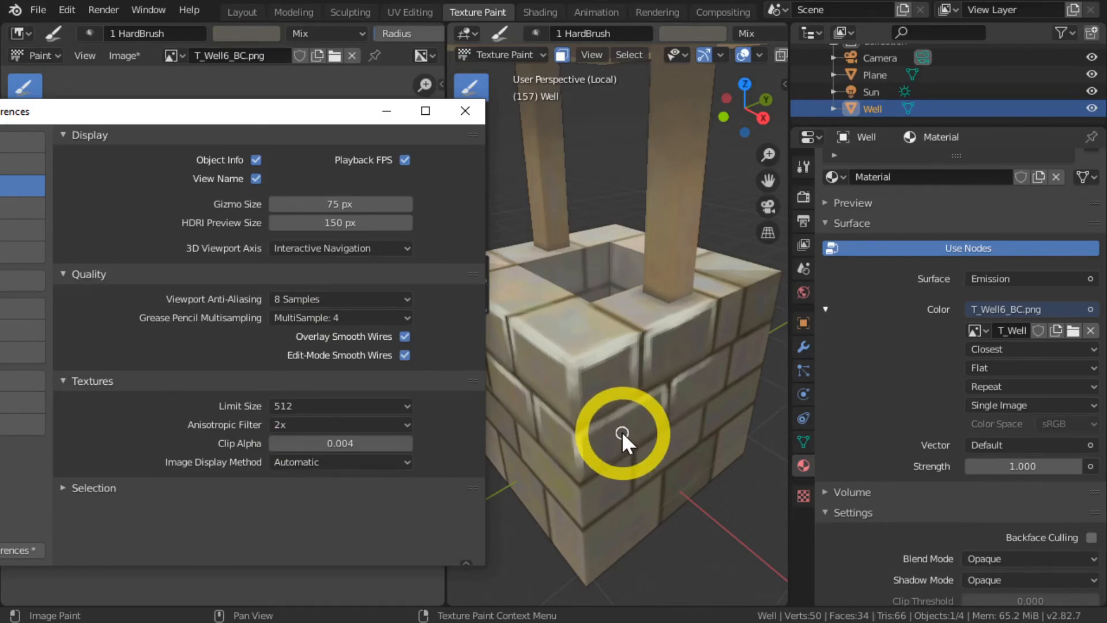
Set the texture Limit Size to Off and return the material's texture interpolation to Linear
drag(284, 407, 306, 387)
click(298, 405)
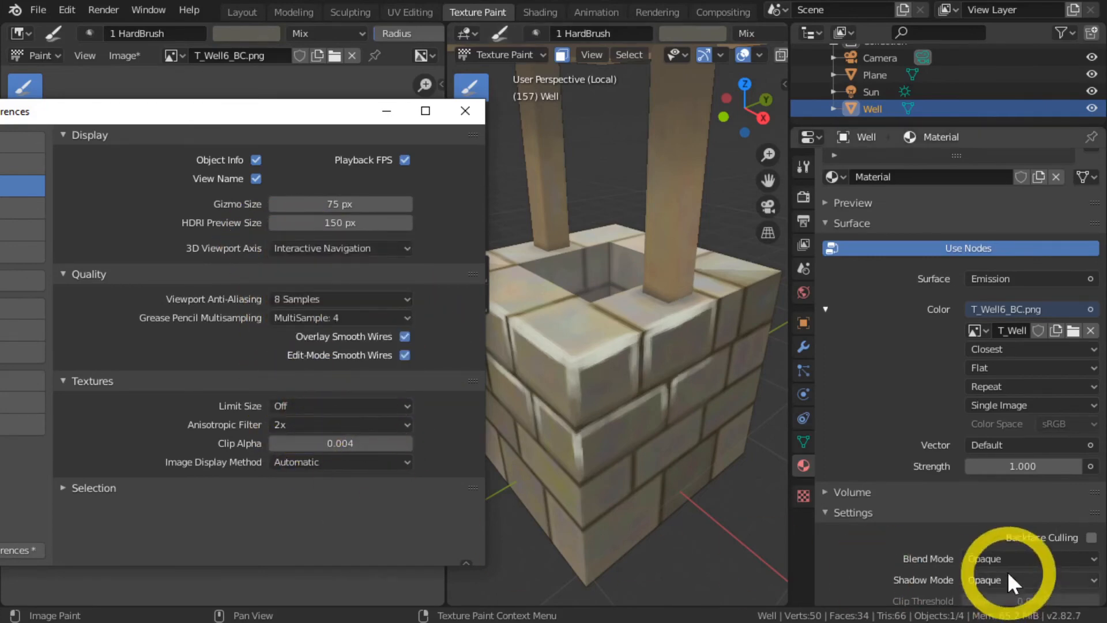
click(975, 349)
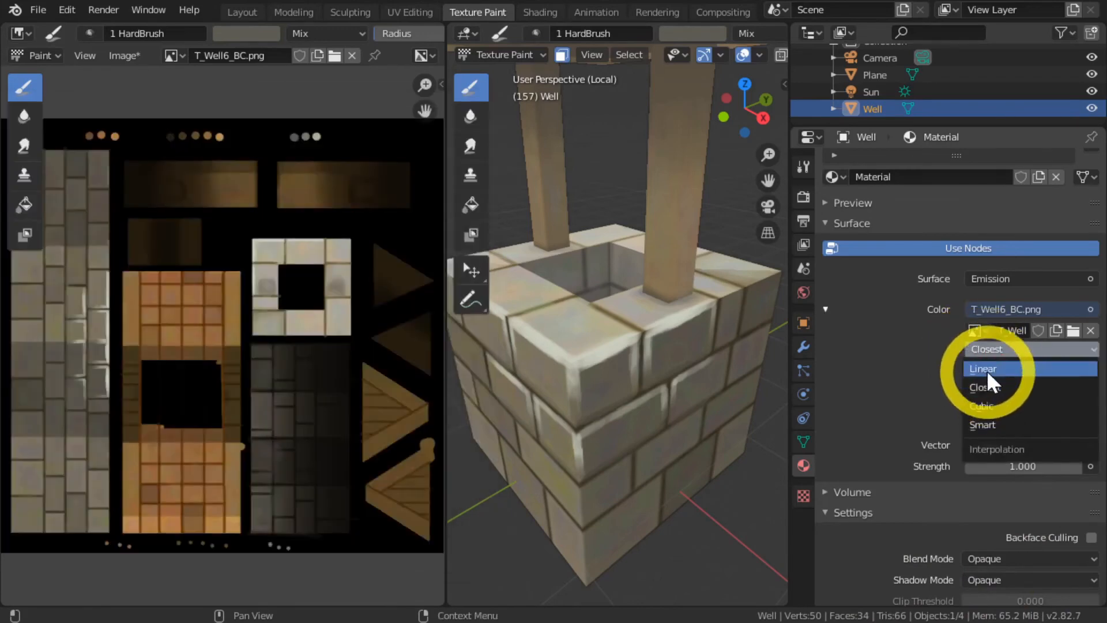
click(987, 369)
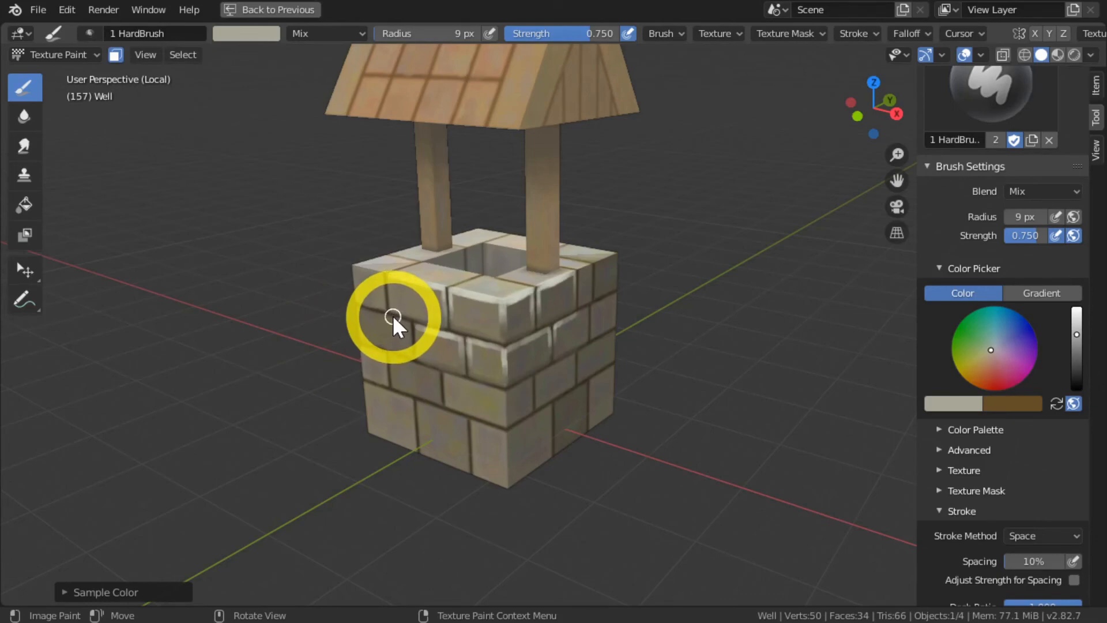
Sample a stone colour, shift it to green and tint the pale edge highlights of the top-row corner blocks
scroll(407, 351, up, 5)
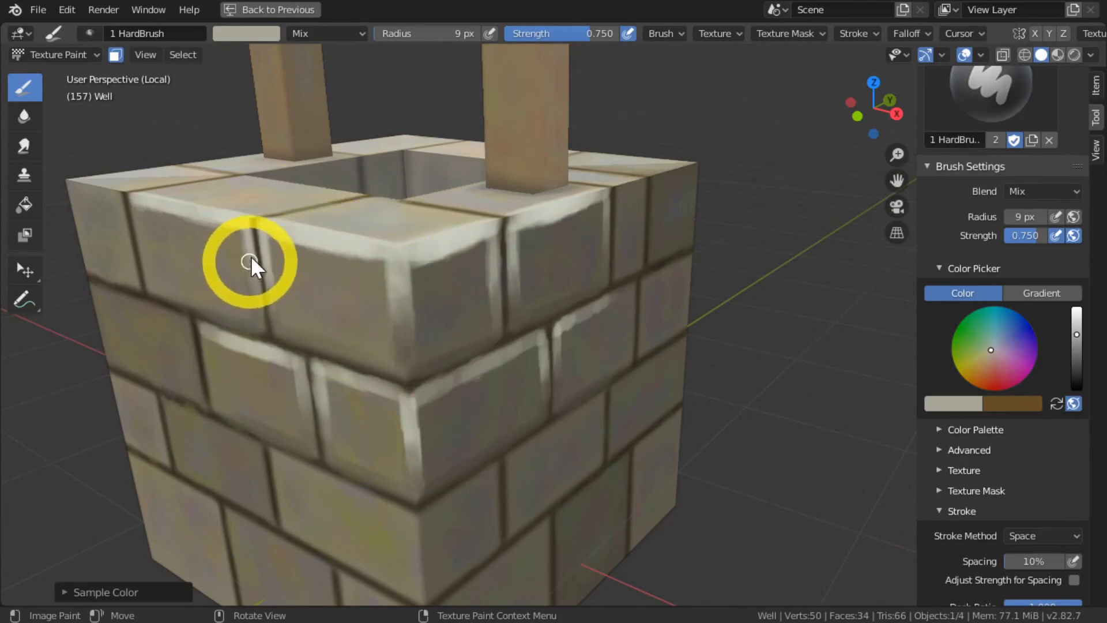
key(shift+s)
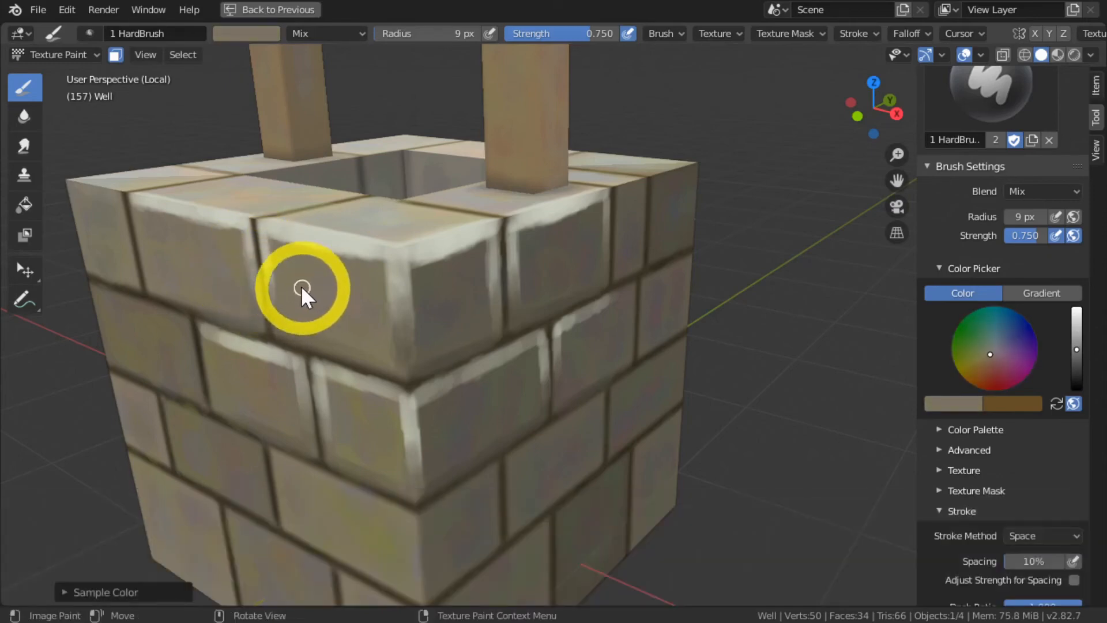
shift+middle_drag(275, 293, 425, 316)
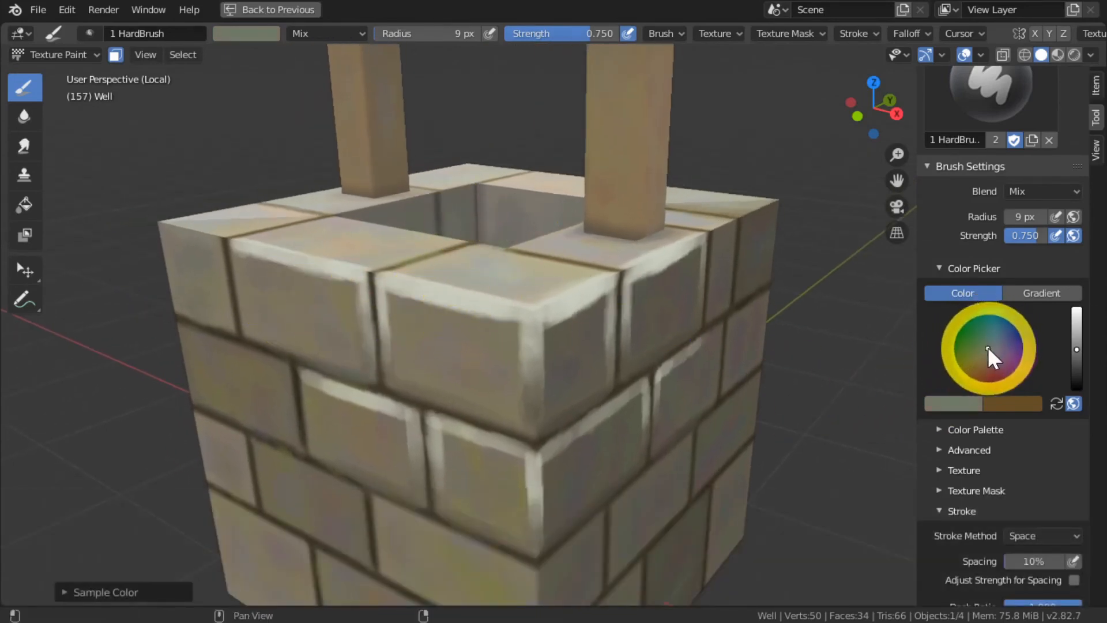
drag(988, 348, 980, 342)
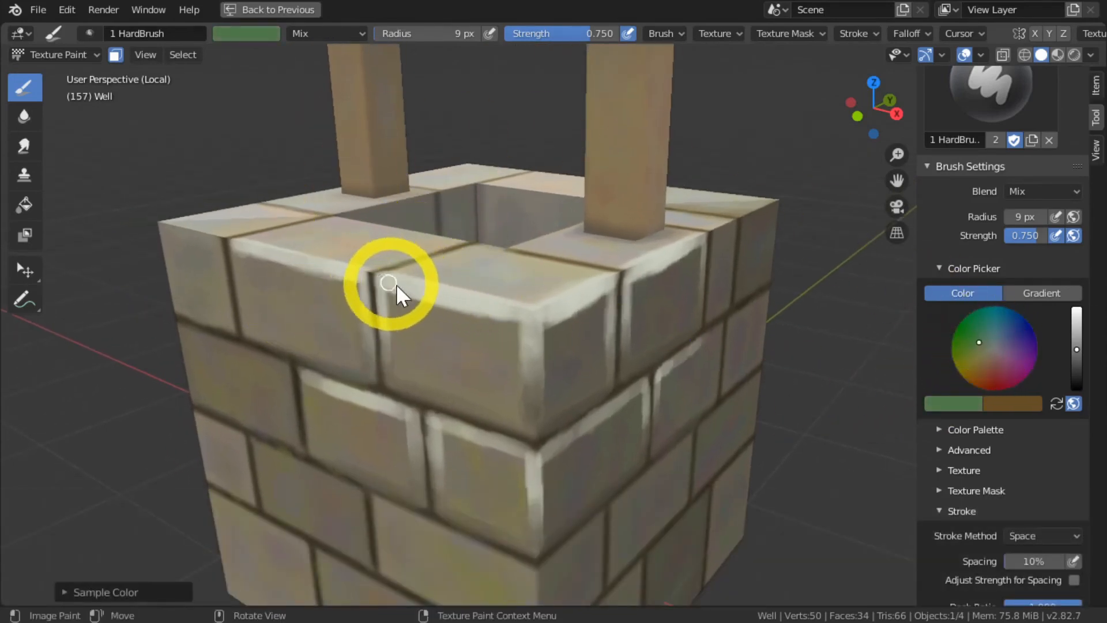
mouse_move(392, 284)
mouse_down()
mouse_move(494, 300)
mouse_move(390, 283)
mouse_move(511, 316)
mouse_move(598, 281)
mouse_move(533, 299)
mouse_move(553, 315)
mouse_move(661, 249)
mouse_up()
key(bracketright)
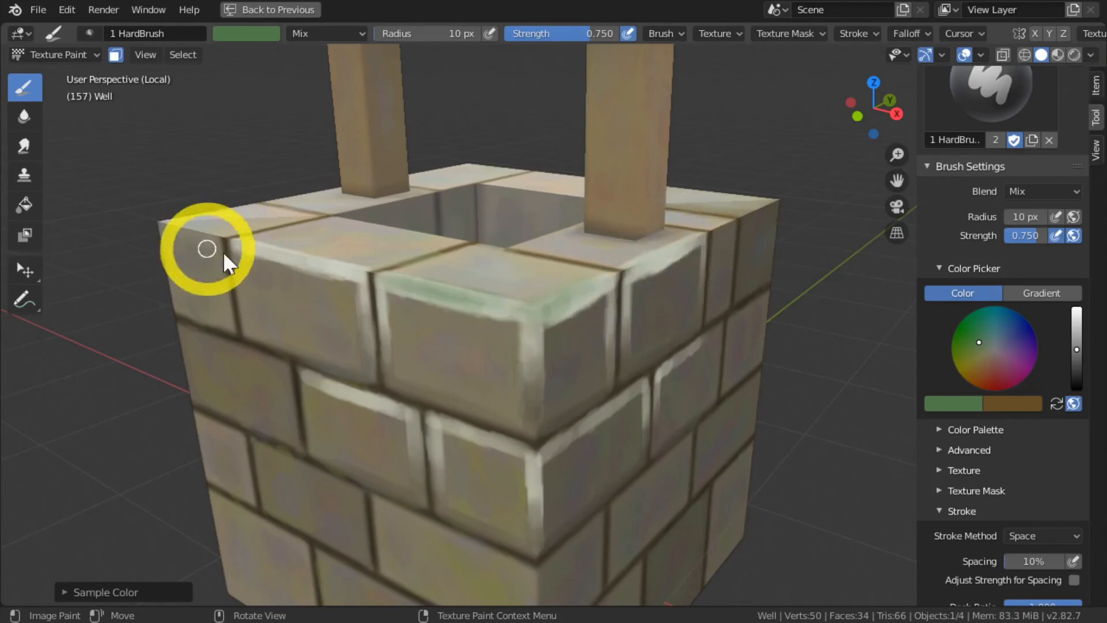
mouse_move(372, 318)
mouse_down()
mouse_move(532, 345)
mouse_move(532, 321)
mouse_move(618, 290)
mouse_move(623, 372)
mouse_move(612, 407)
mouse_move(532, 490)
mouse_move(506, 445)
mouse_move(369, 400)
mouse_move(381, 403)
mouse_up()
scroll(387, 360, down, 6)
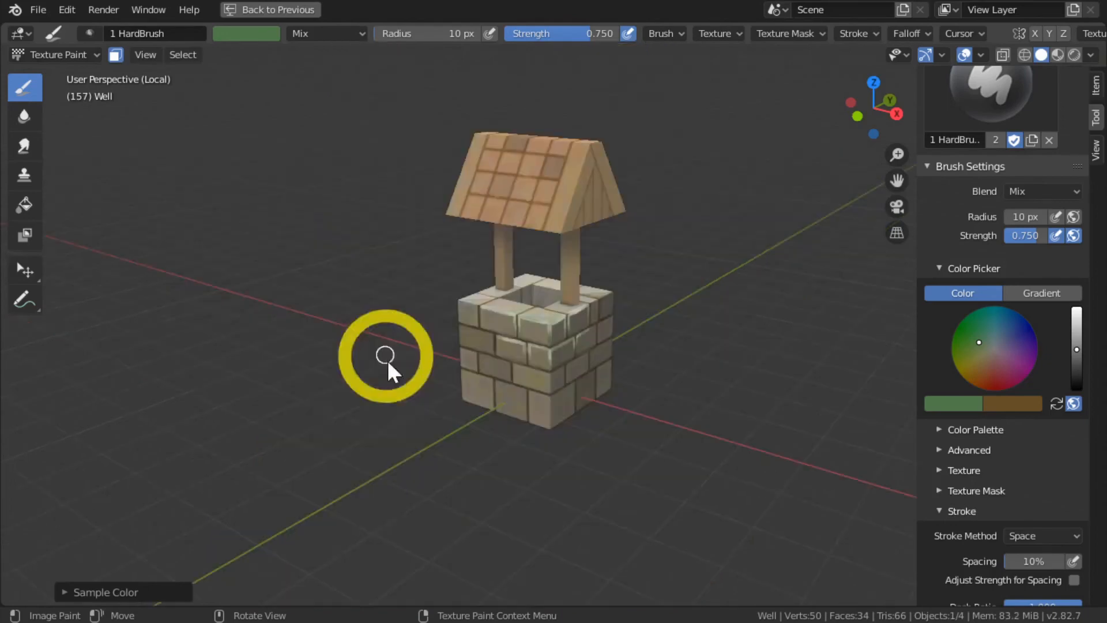
scroll(368, 413, up, 6)
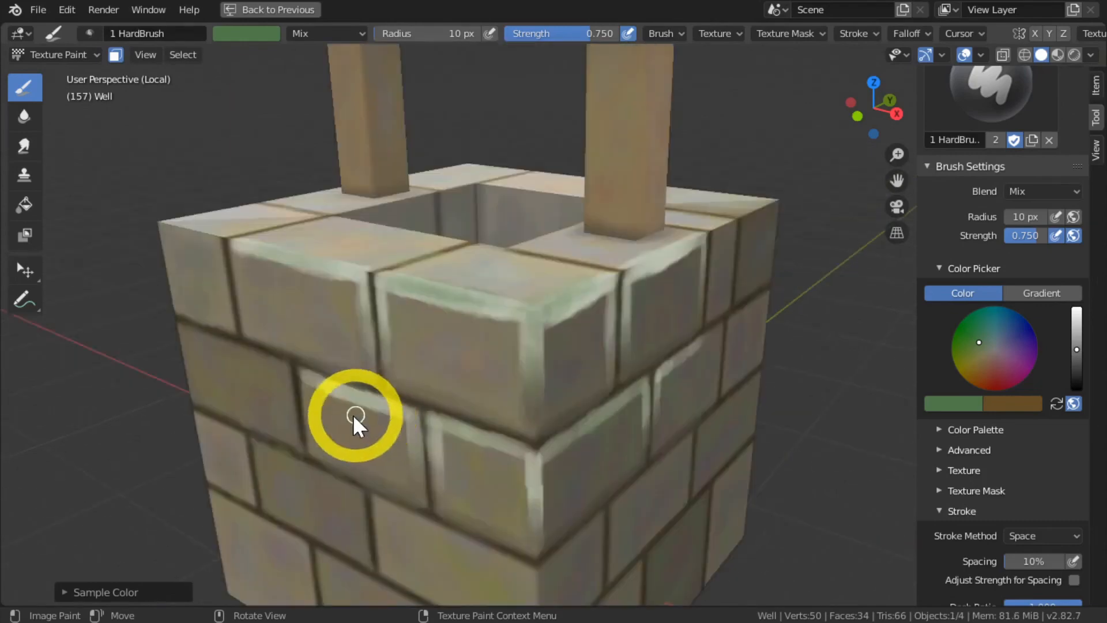
scroll(353, 414, down, 6)
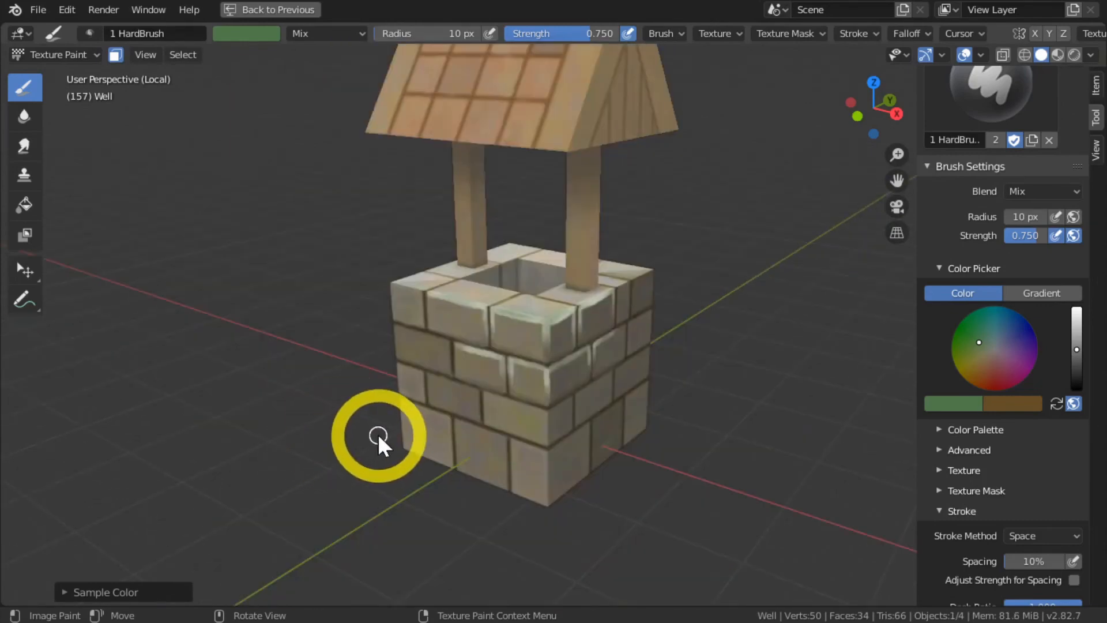
Reduce the brush radius to 7 px and brush green over the edge highlights of the upper two rows of blocks
key(bracketleft)
key(bracketleft)
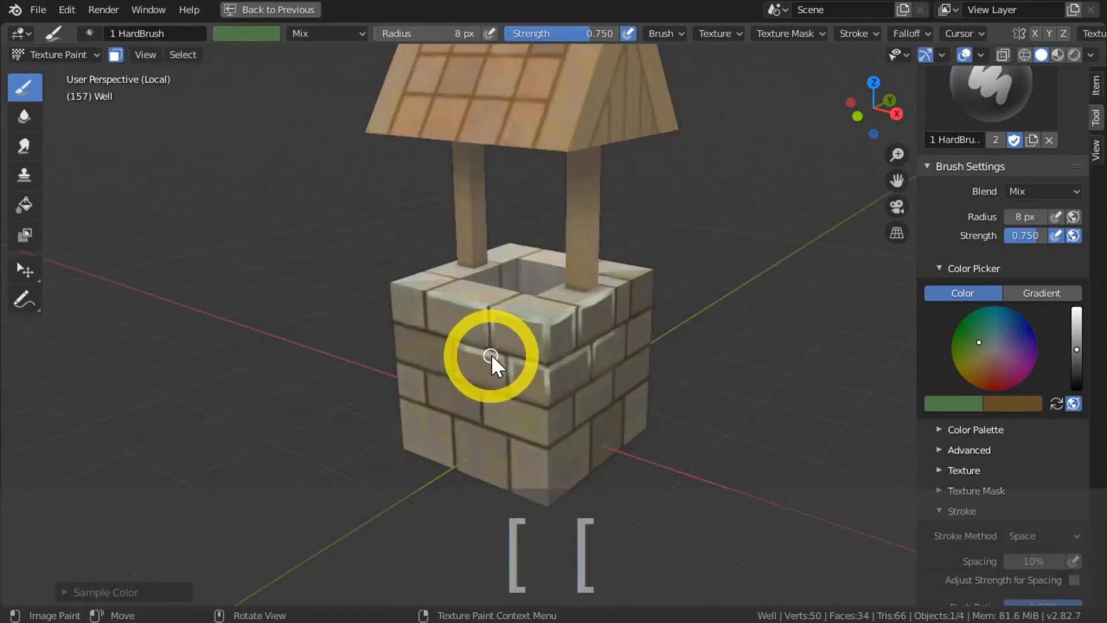
key(bracketleft)
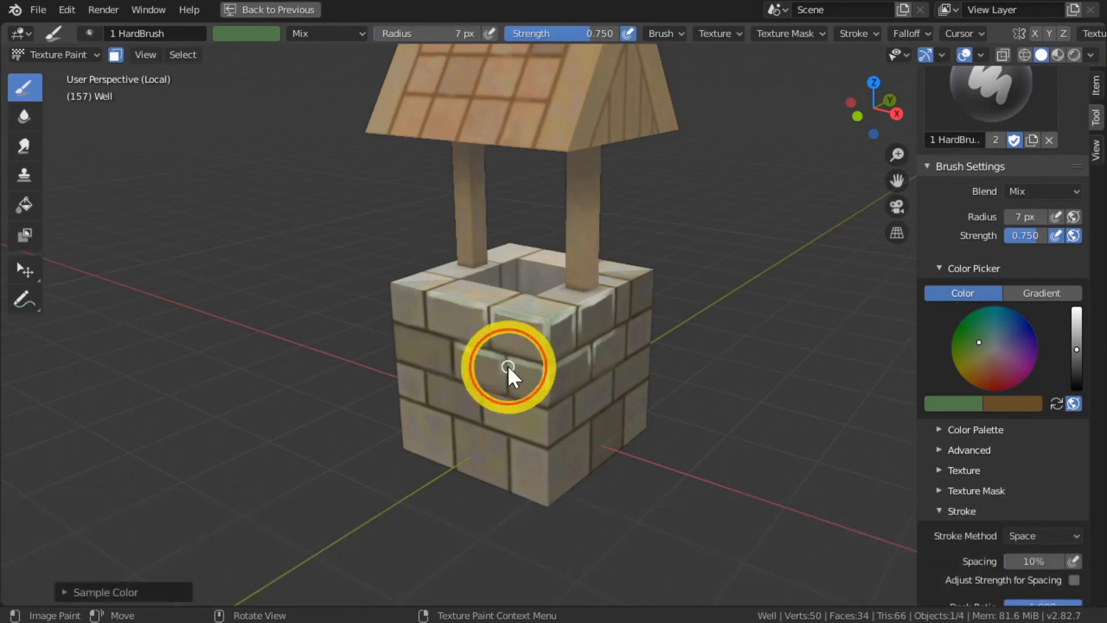
mouse_move(508, 365)
mouse_down()
mouse_move(594, 352)
mouse_move(580, 303)
mouse_move(571, 308)
mouse_move(610, 284)
mouse_up()
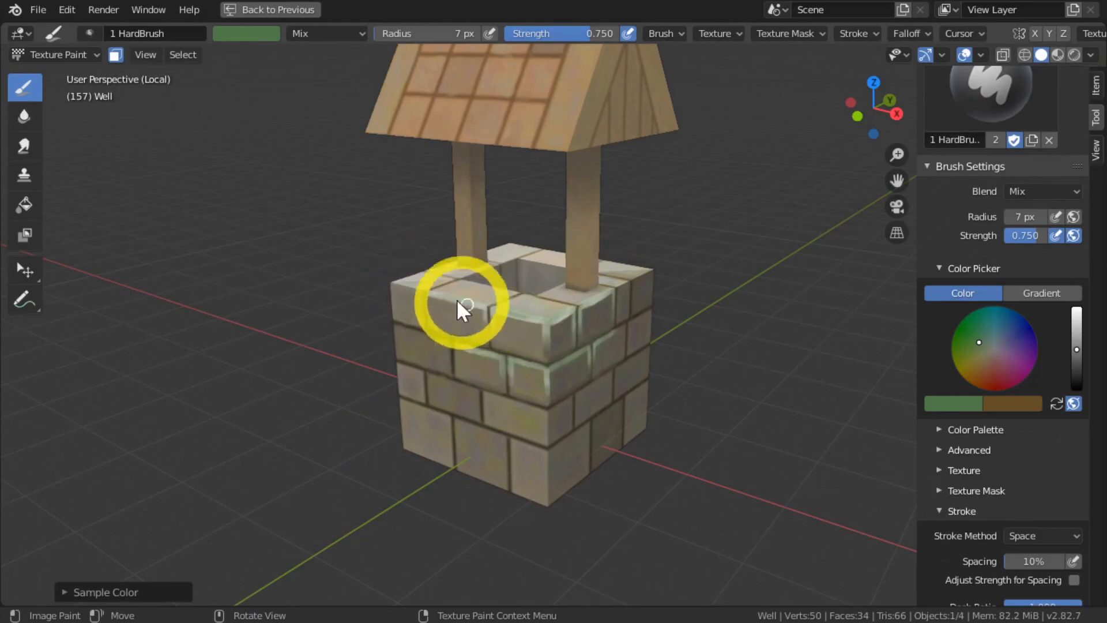
Undo the green tint strokes on the blocks' edge highlights
key(ctrl+z)
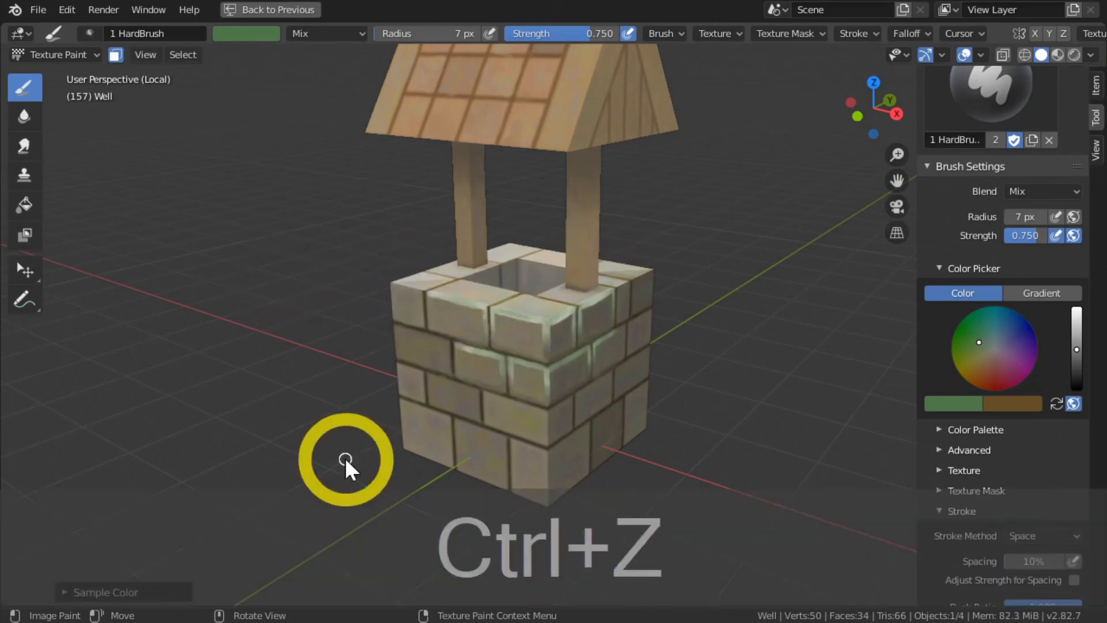
key(ctrl+z)
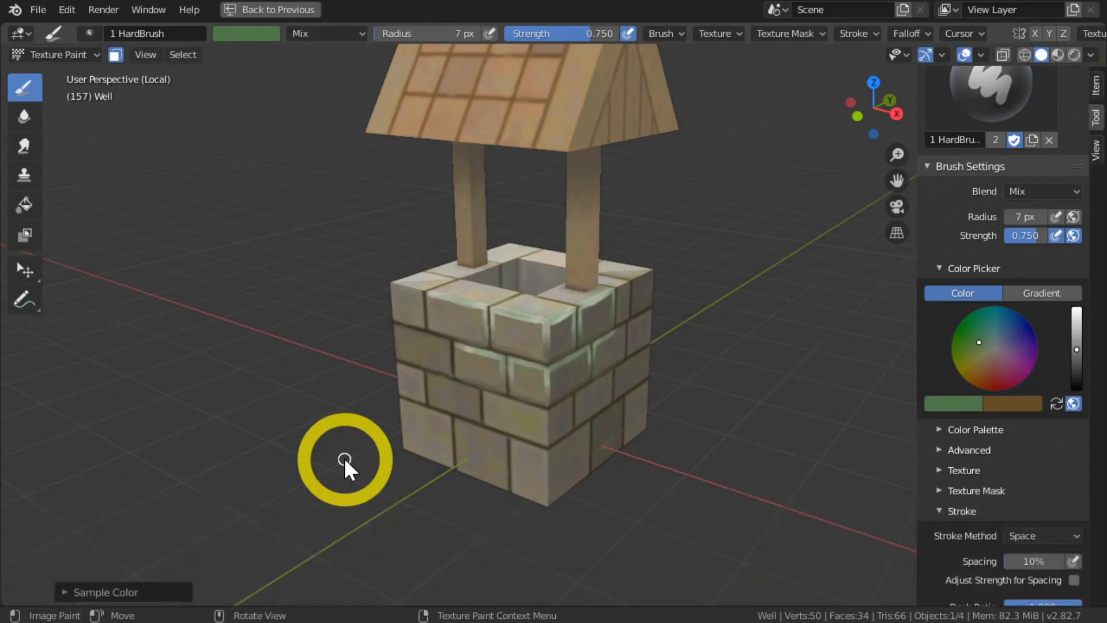
key(ctrl+z)
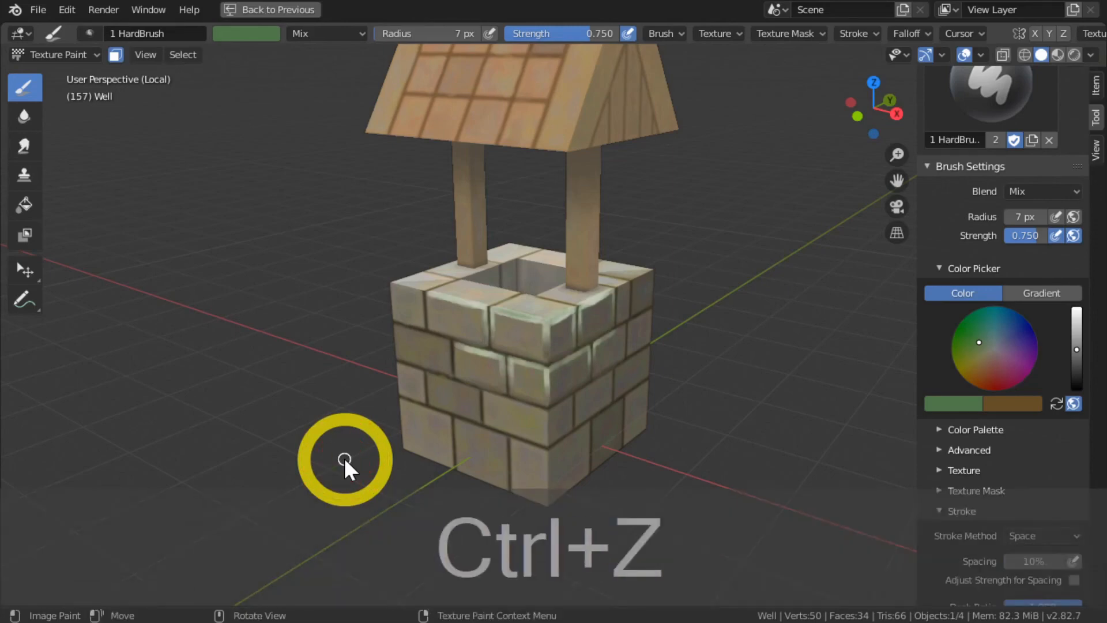
Sample a stone colour, turn it dark green and paint it into the mortar joints around the upper corner blocks with a 5 px brush
key(s)
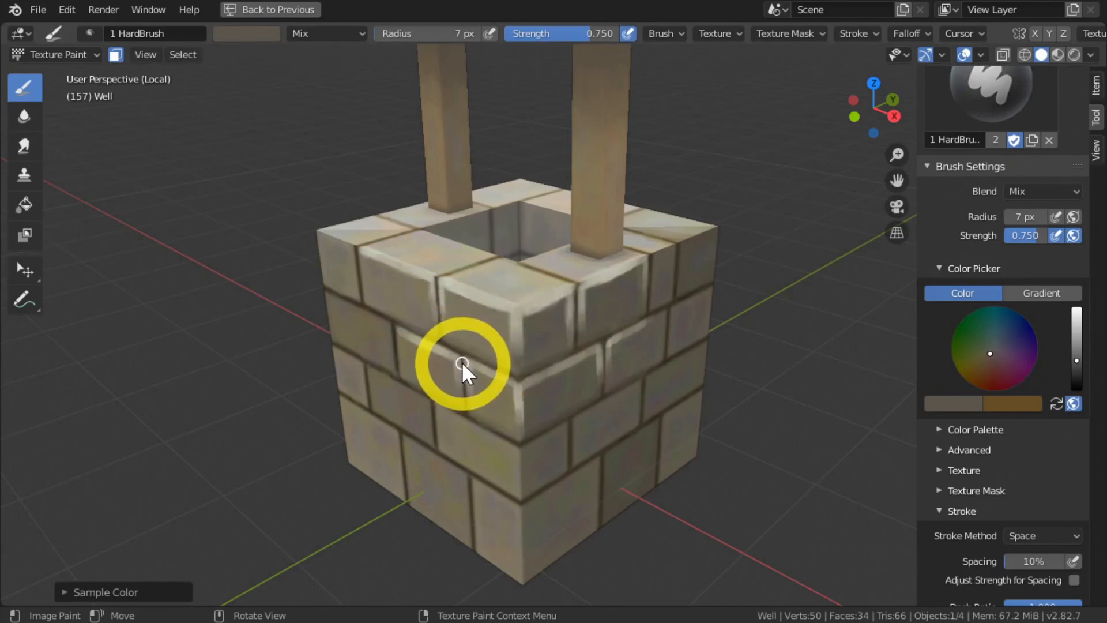
drag(988, 350, 977, 333)
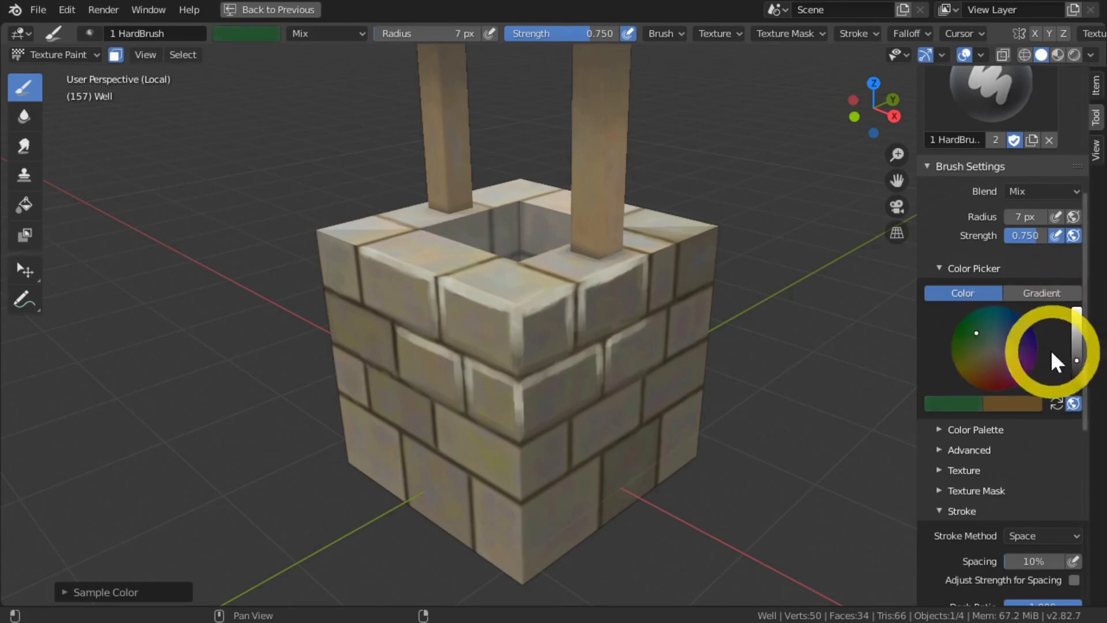
click(1077, 366)
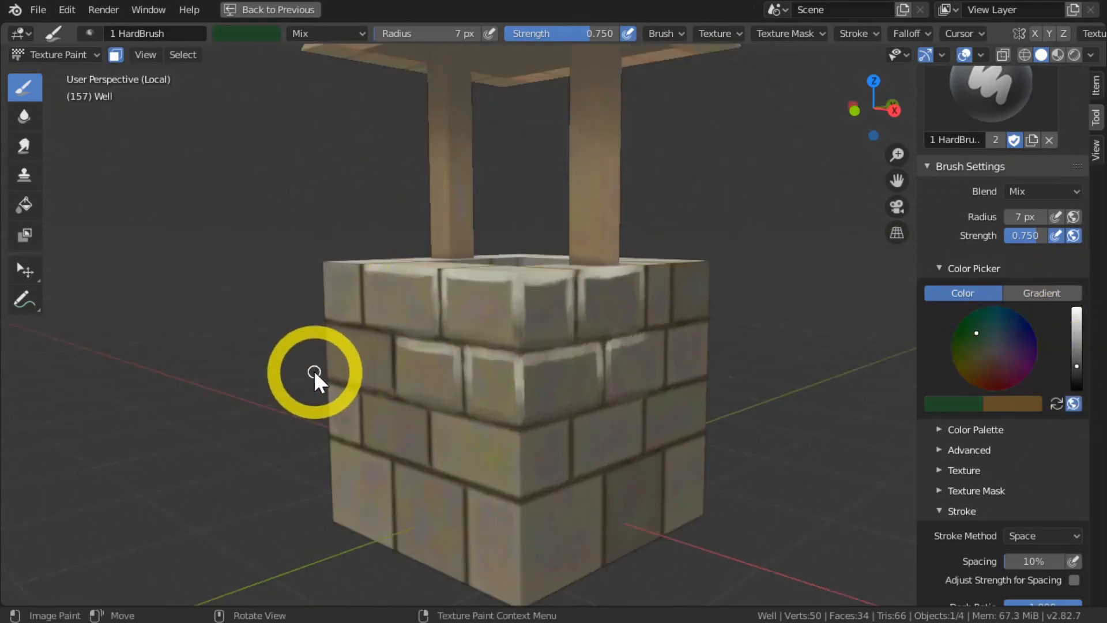
ctrl+shift+middle_drag(314, 372, 341, 338)
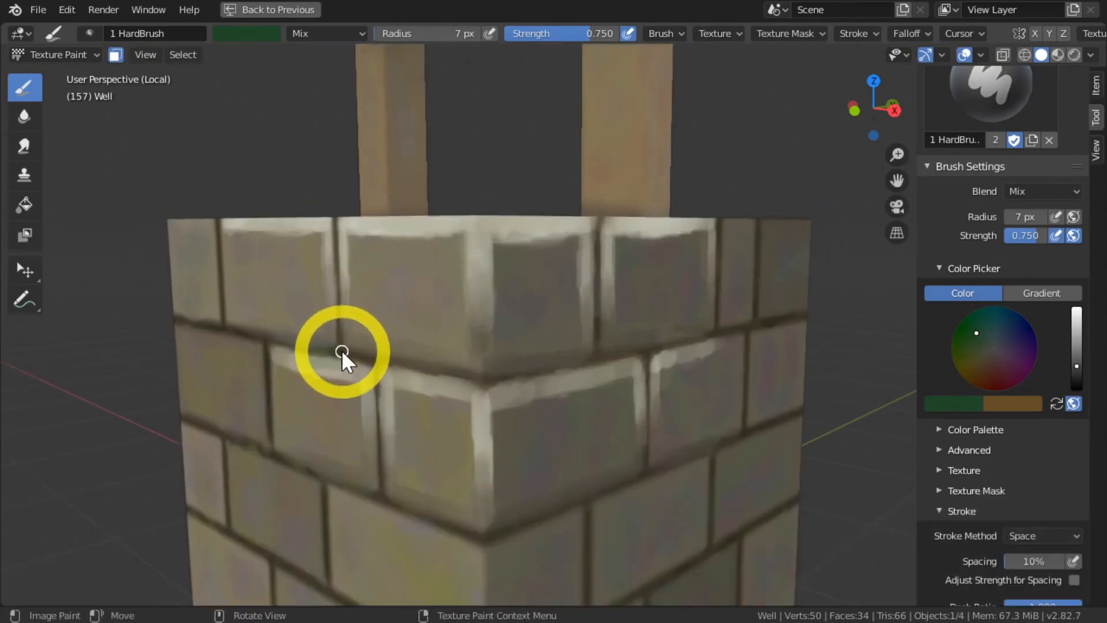
key(bracketleft)
key(bracketleft)
mouse_move(449, 370)
mouse_down()
mouse_move(286, 348)
mouse_move(295, 345)
mouse_up()
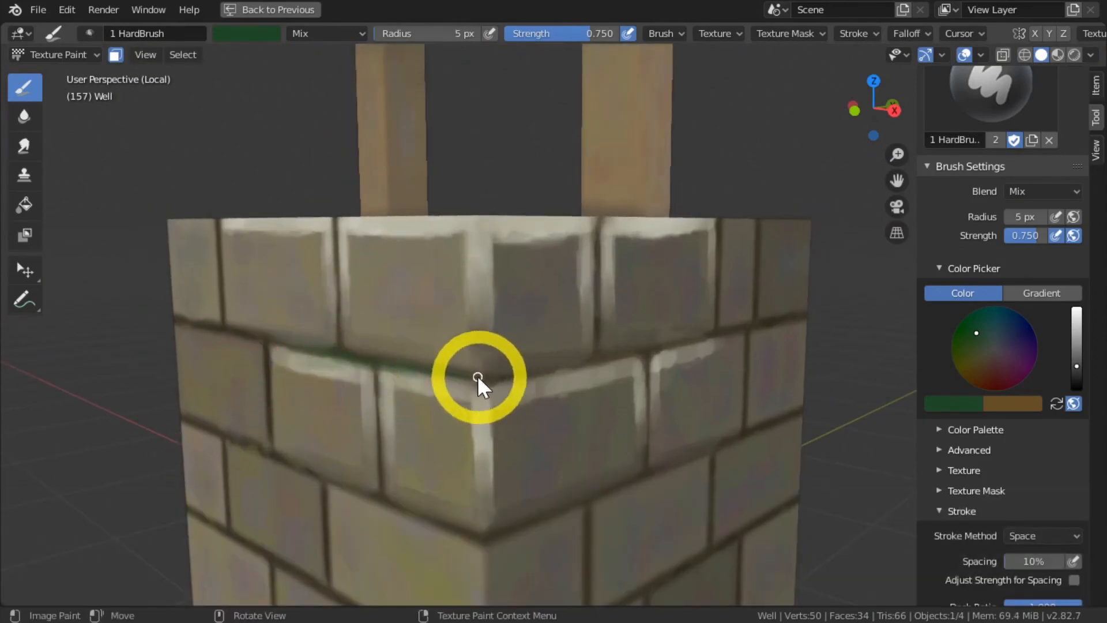
drag(484, 380, 579, 362)
drag(597, 233, 594, 258)
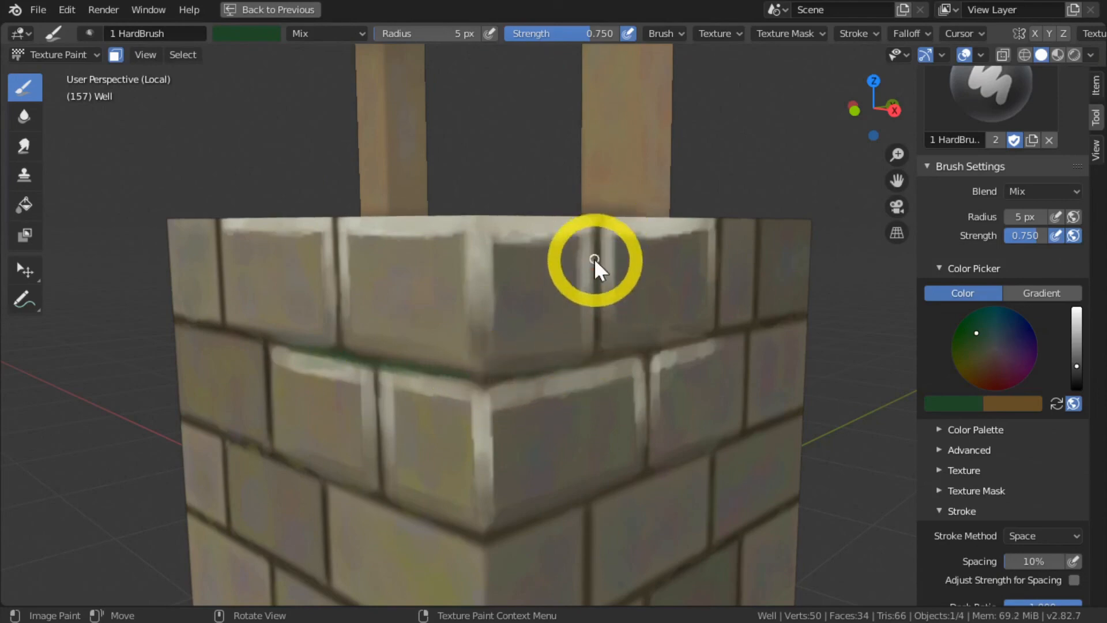
Darken the green further and paint it into the vertical mortar joints between the highlighted blocks of the upper two rows
drag(1072, 368, 1074, 372)
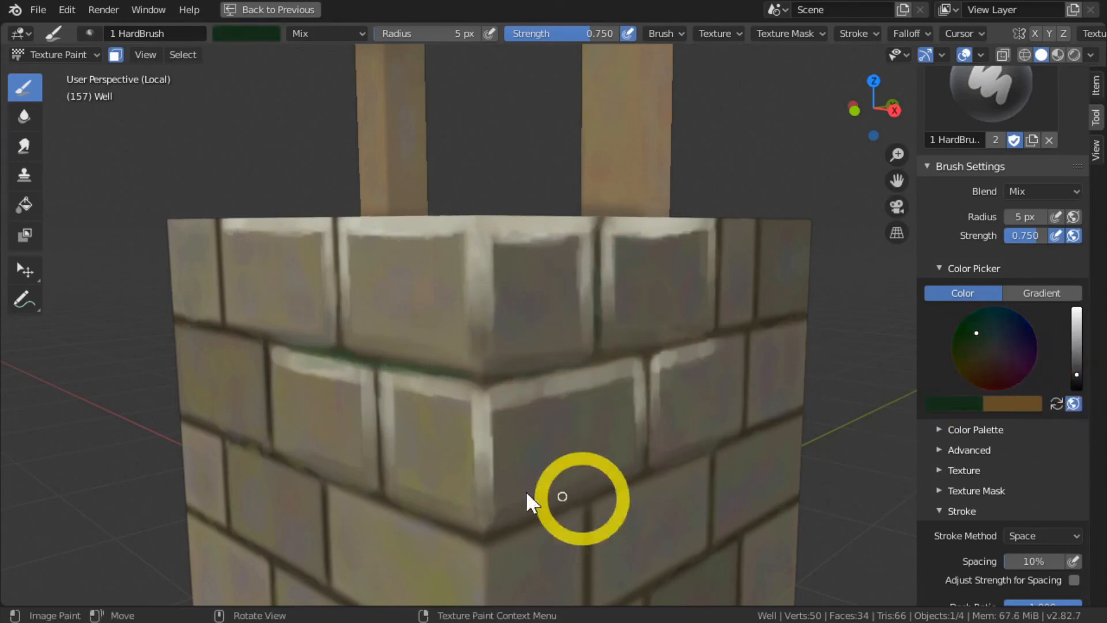
mouse_move(376, 383)
mouse_down()
mouse_move(380, 489)
mouse_move(408, 511)
mouse_up()
mouse_move(267, 362)
mouse_down()
mouse_move(265, 341)
mouse_move(331, 297)
mouse_move(334, 230)
mouse_move(334, 248)
mouse_up()
drag(600, 245, 600, 295)
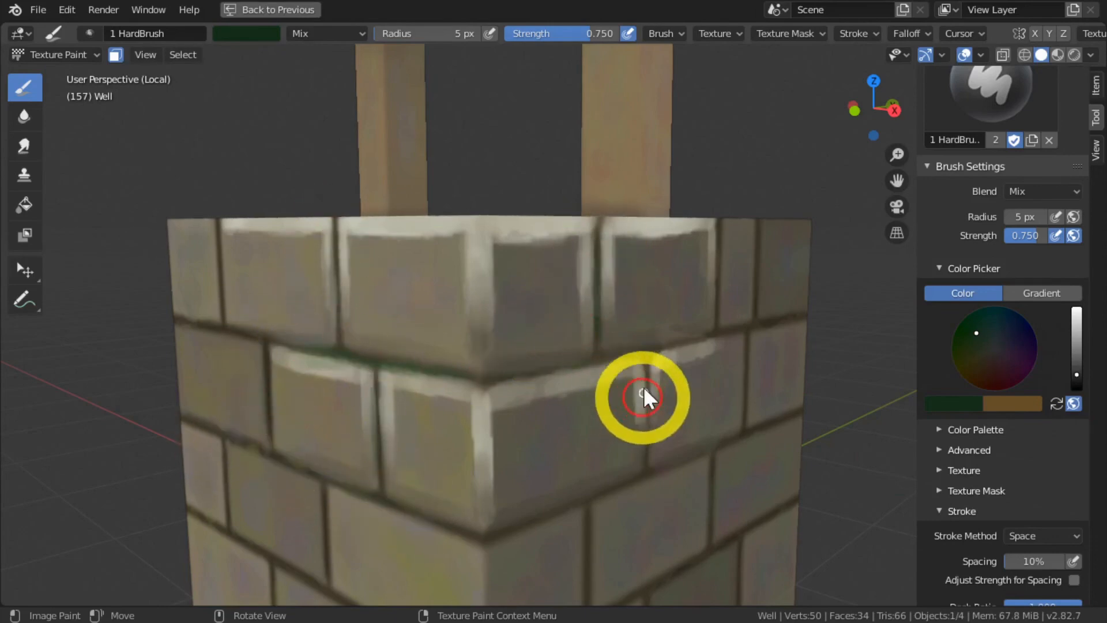
drag(644, 383, 649, 443)
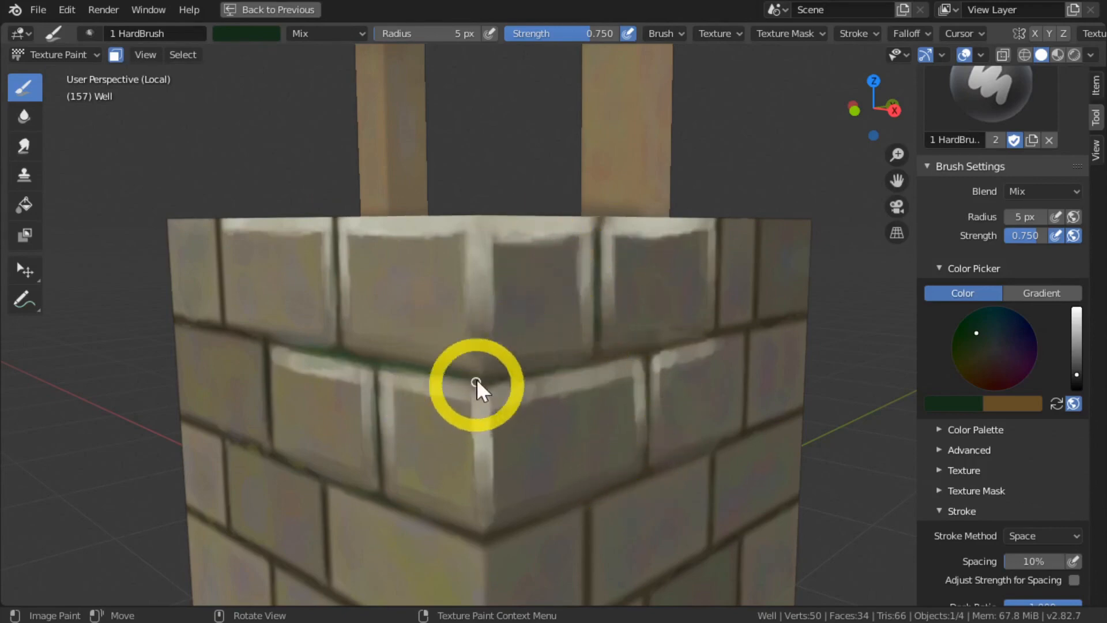
Add dark green to the horizontal mortar joints beneath the corner blocks of the upper two rows and check the whole well
drag(469, 379, 605, 357)
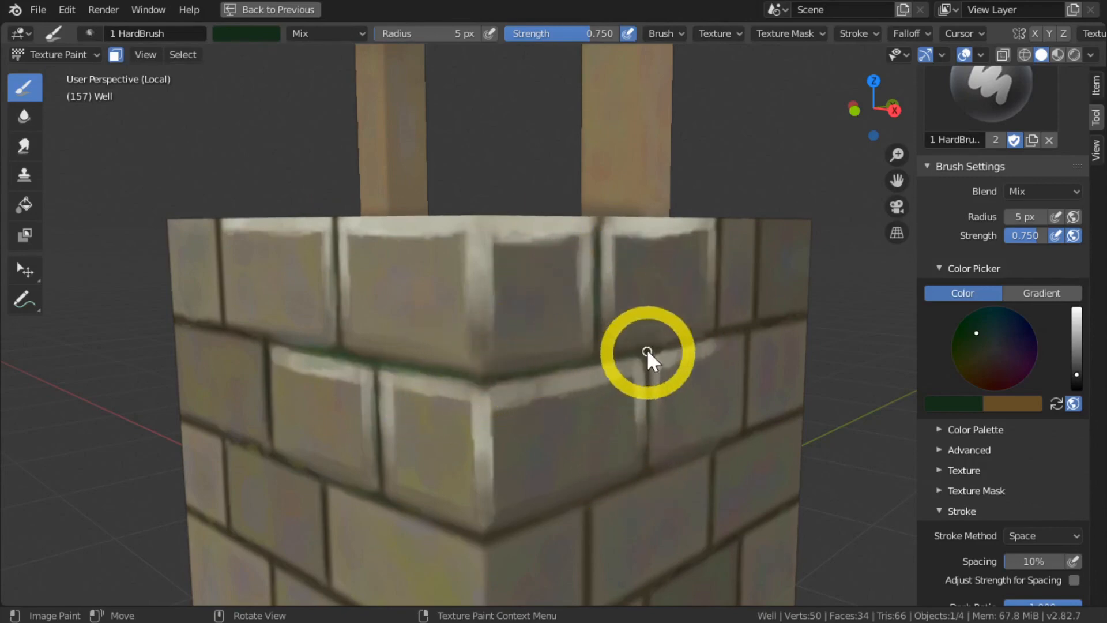
drag(392, 501, 454, 536)
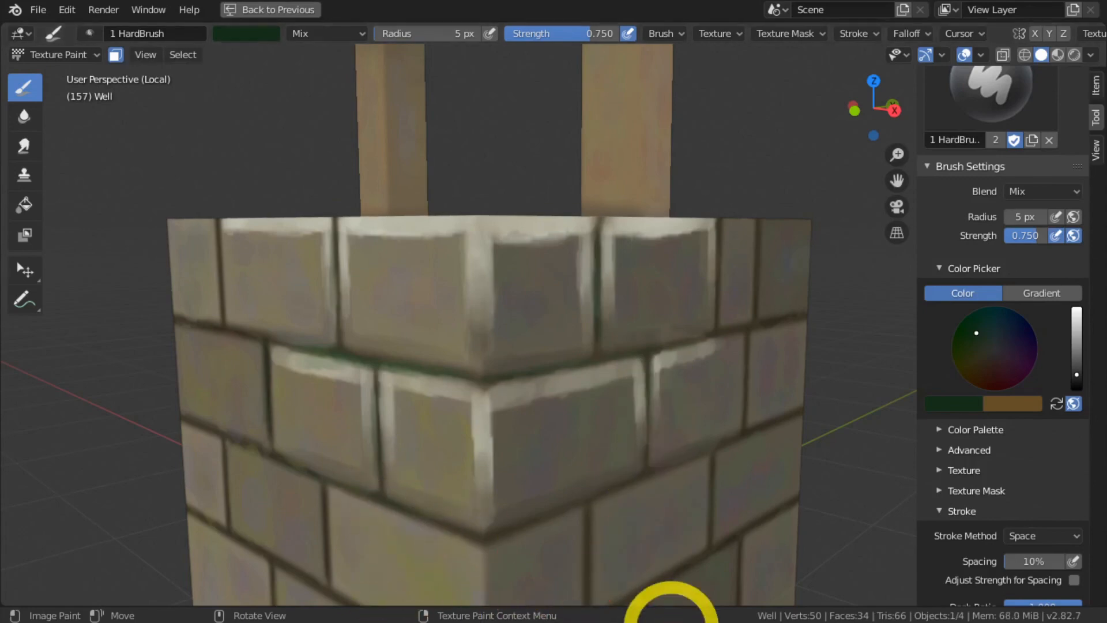
middle_drag(311, 329, 361, 354)
mouse_move(631, 365)
mouse_down()
mouse_move(691, 369)
mouse_move(645, 368)
mouse_up()
scroll(646, 368, down, 5)
middle_drag(192, 375, 220, 386)
scroll(239, 358, up, 5)
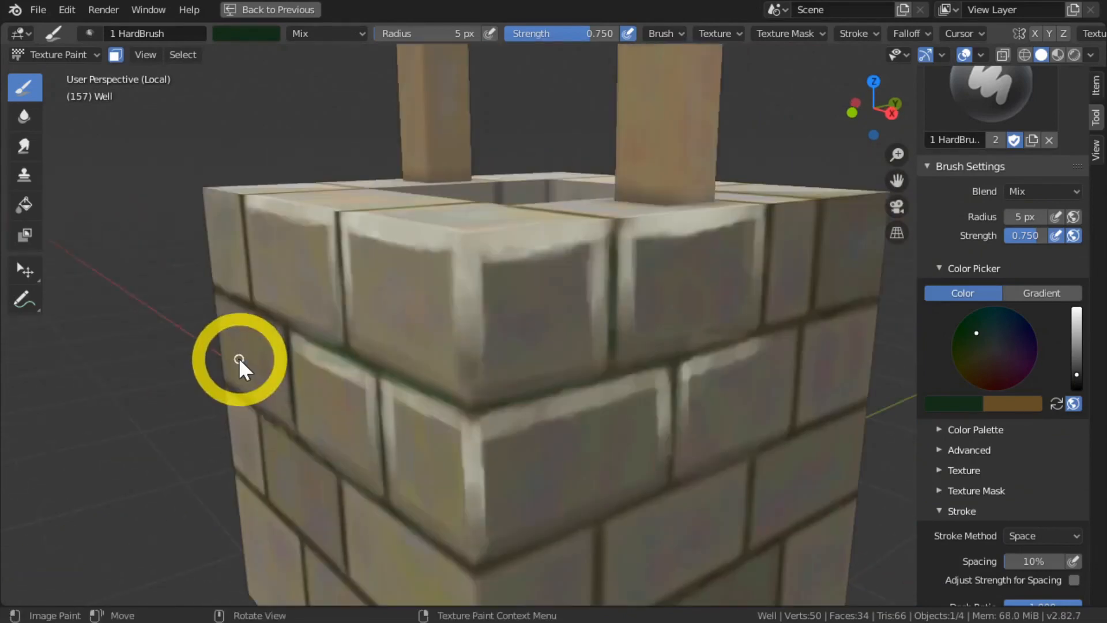
scroll(239, 358, down, 5)
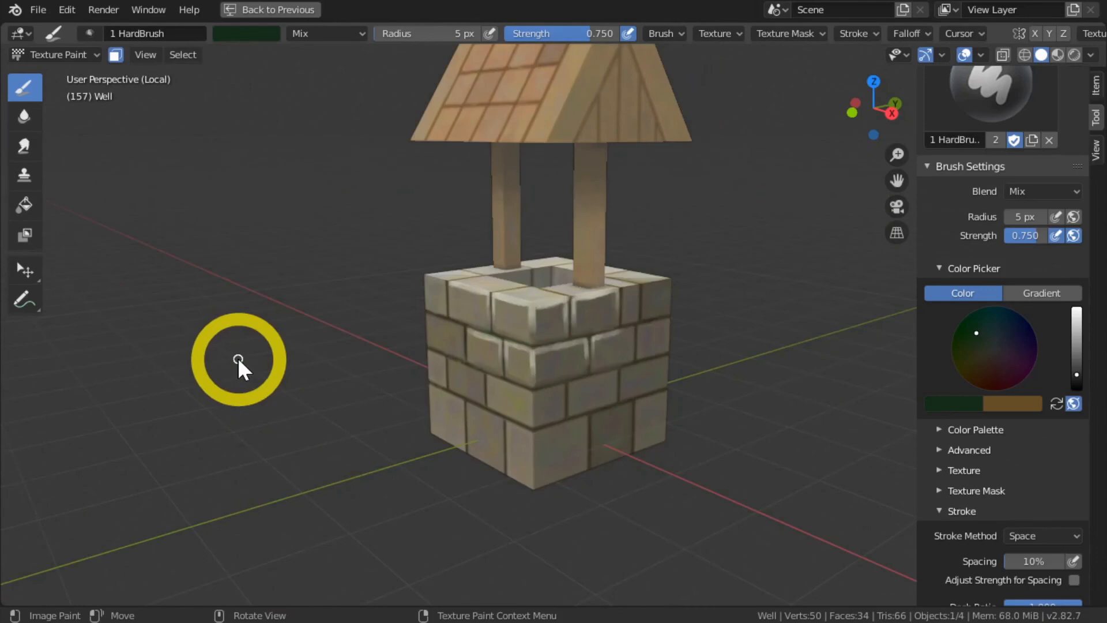